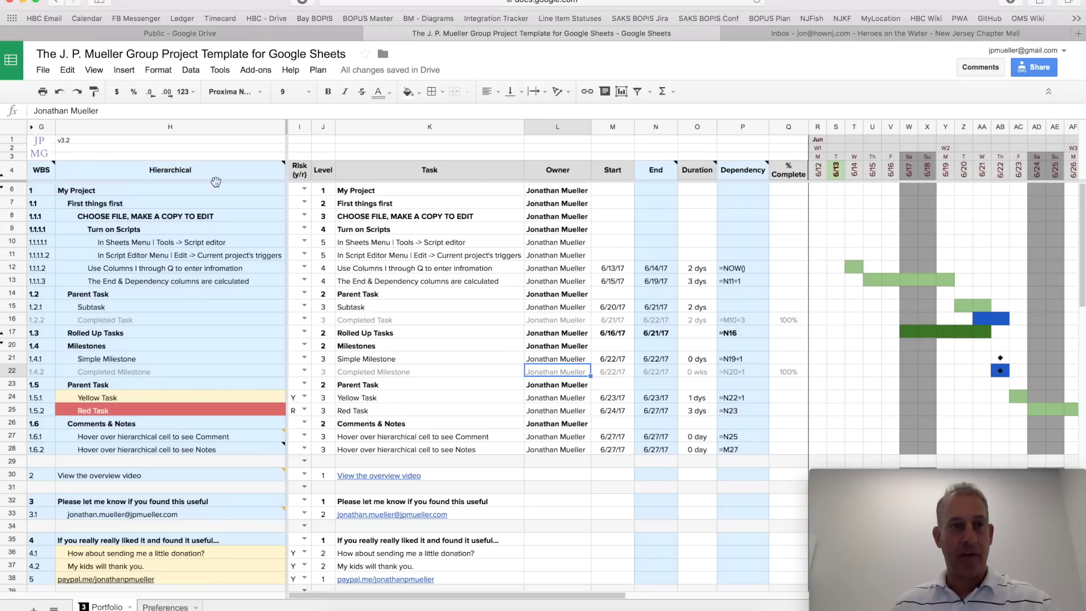
Step: Review the J. P. Mueller Group project template, then open the File menu
{"action": "left_click", "coordinate": [44, 70]}
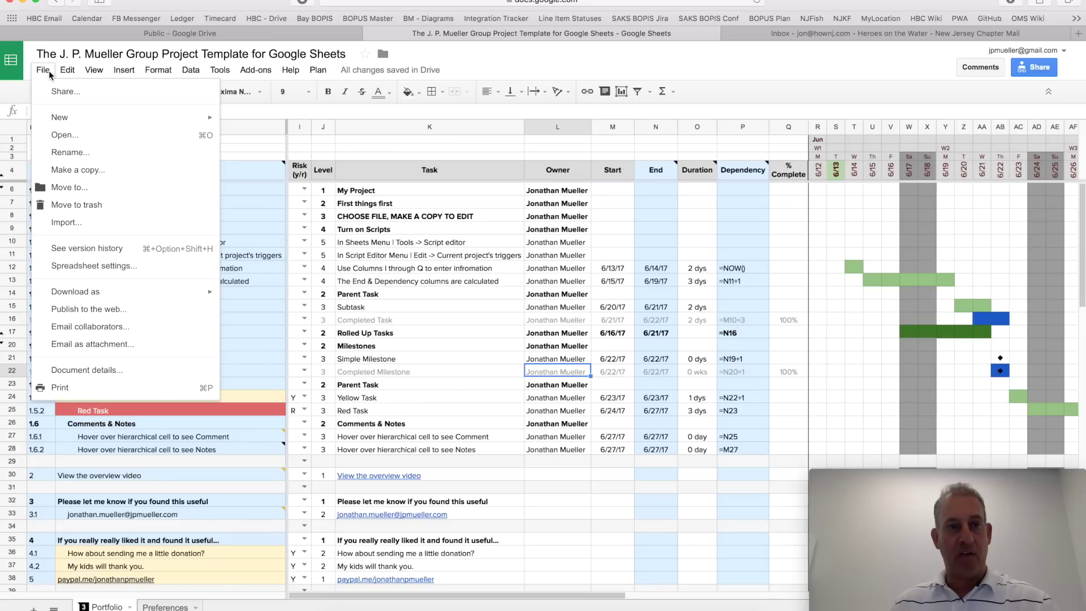
Step: Make a copy of the template named 'My First Project'
{"action": "left_click", "coordinate": [62, 176]}
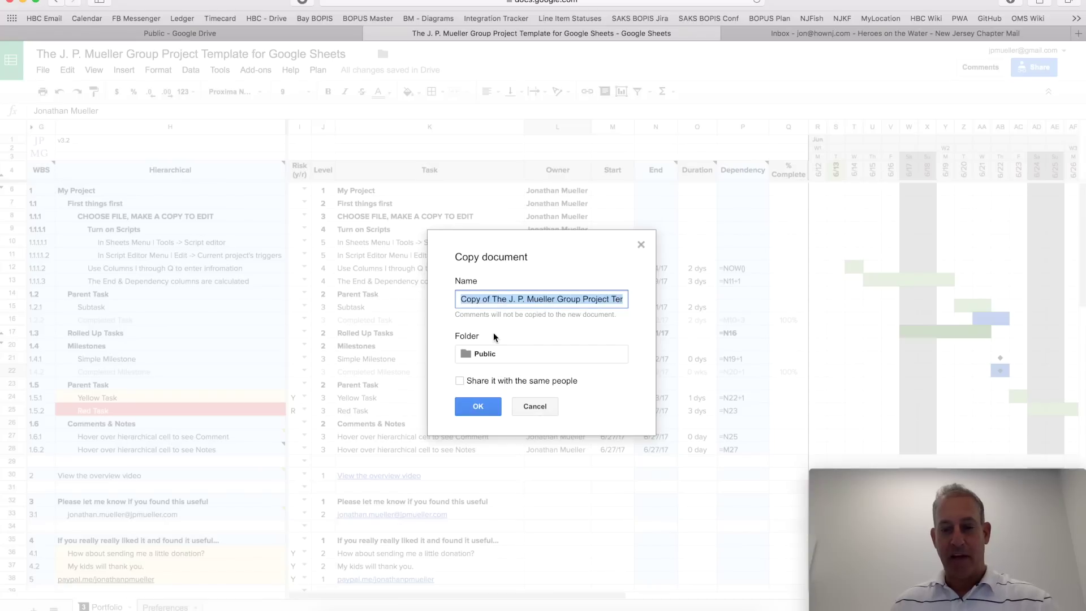
{"action": "type", "text": "My Fir"}
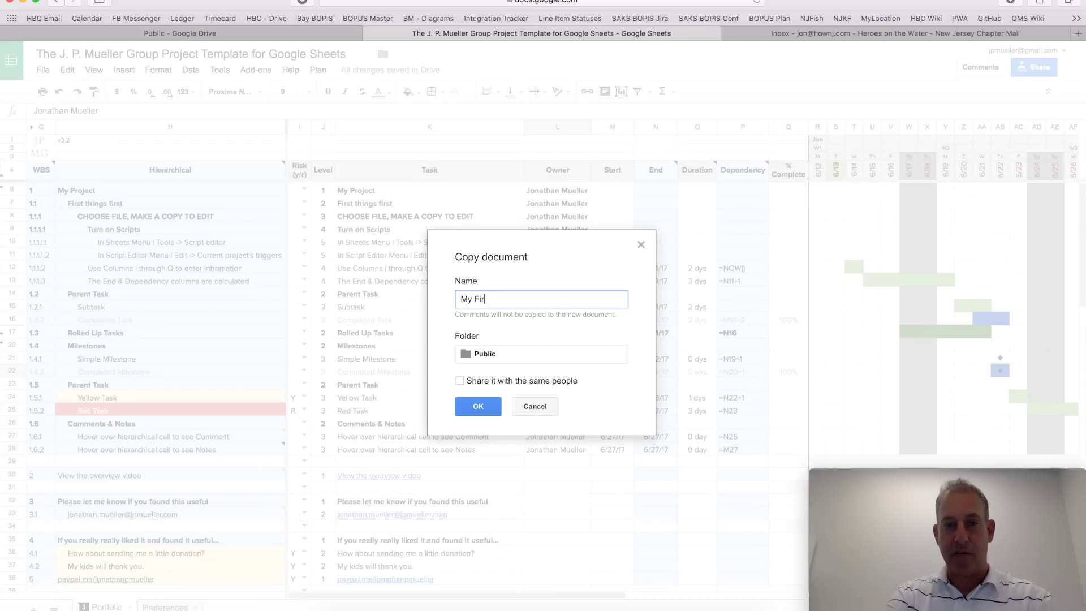
{"action": "type", "text": "st Project"}
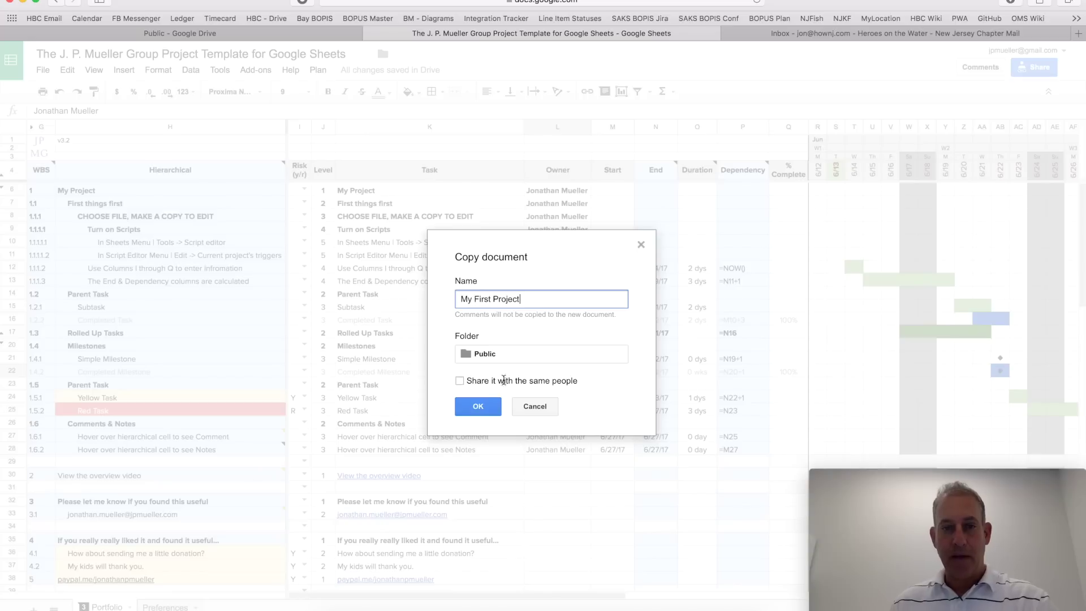
{"action": "left_click", "coordinate": [478, 407]}
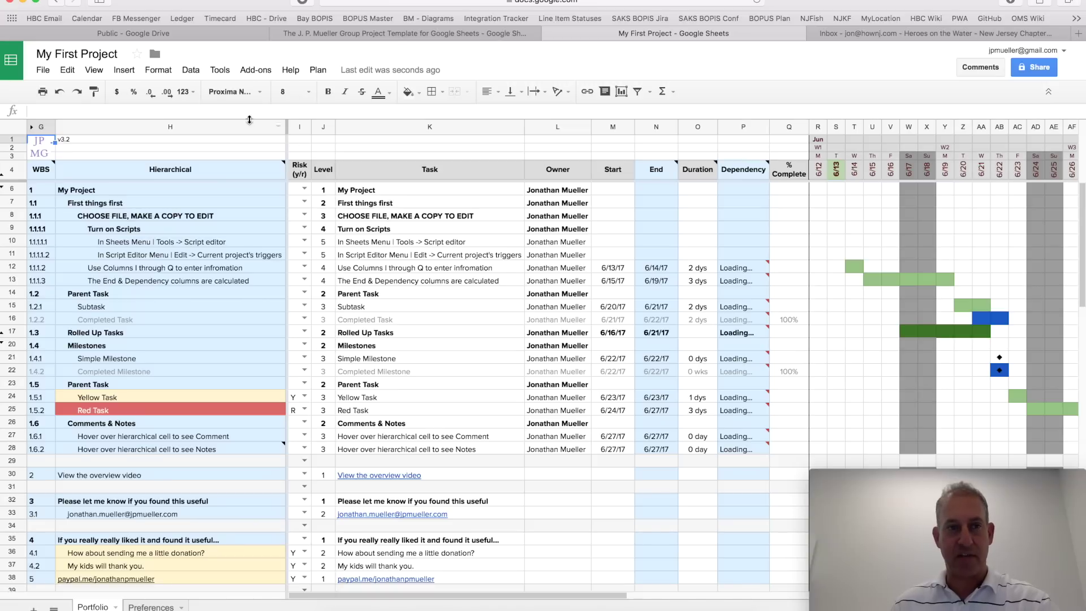
Step: Let the My First Project copy load, then open the Tools menu
{"action": "left_click", "coordinate": [228, 71]}
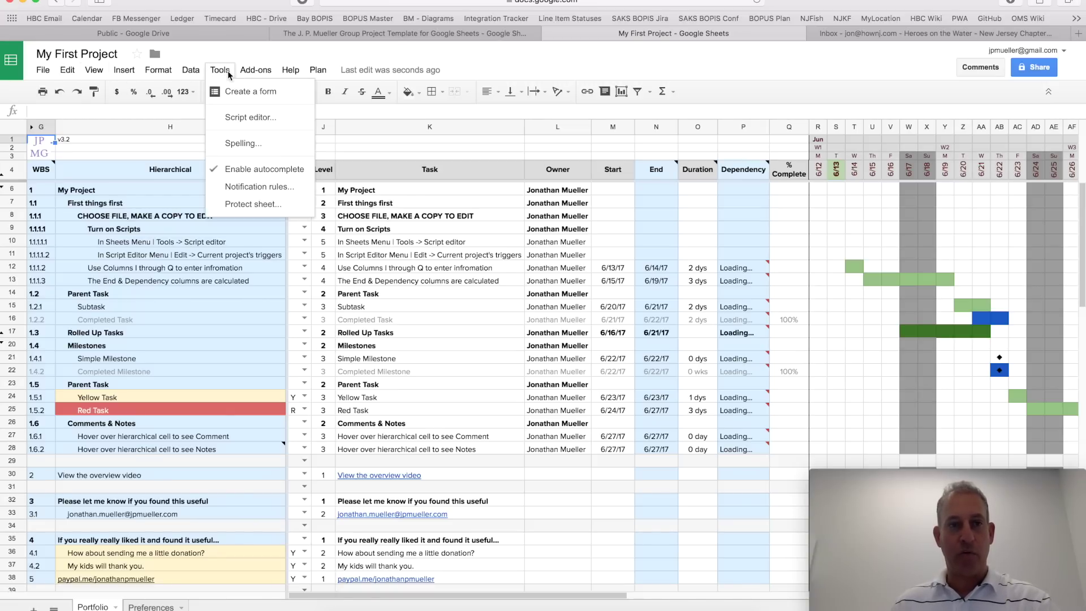
Step: Open the Project Plan Functions script project and scroll through Code.gs
{"action": "left_click", "coordinate": [246, 118]}
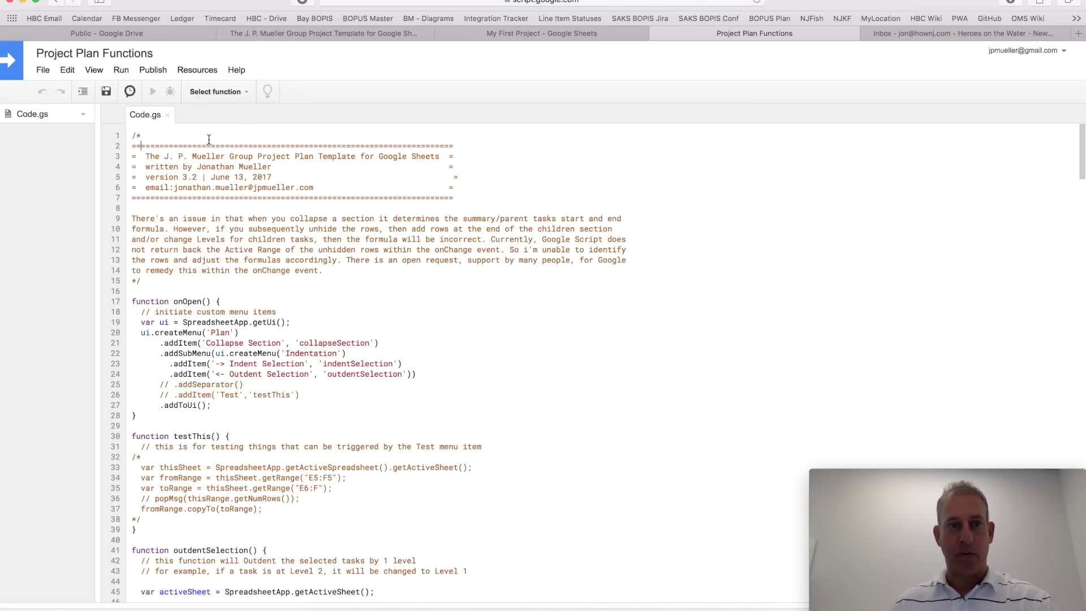
{"action": "scroll", "coordinate": [238, 368], "scroll_direction": "down", "scroll_amount": 10}
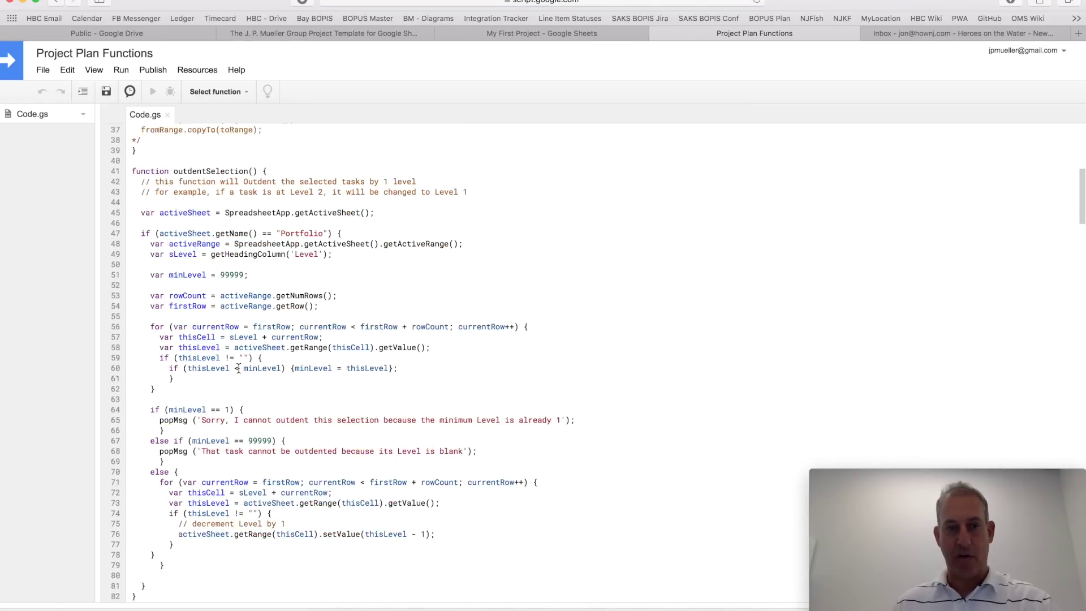
{"action": "scroll", "coordinate": [239, 368], "scroll_direction": "up", "scroll_amount": 10}
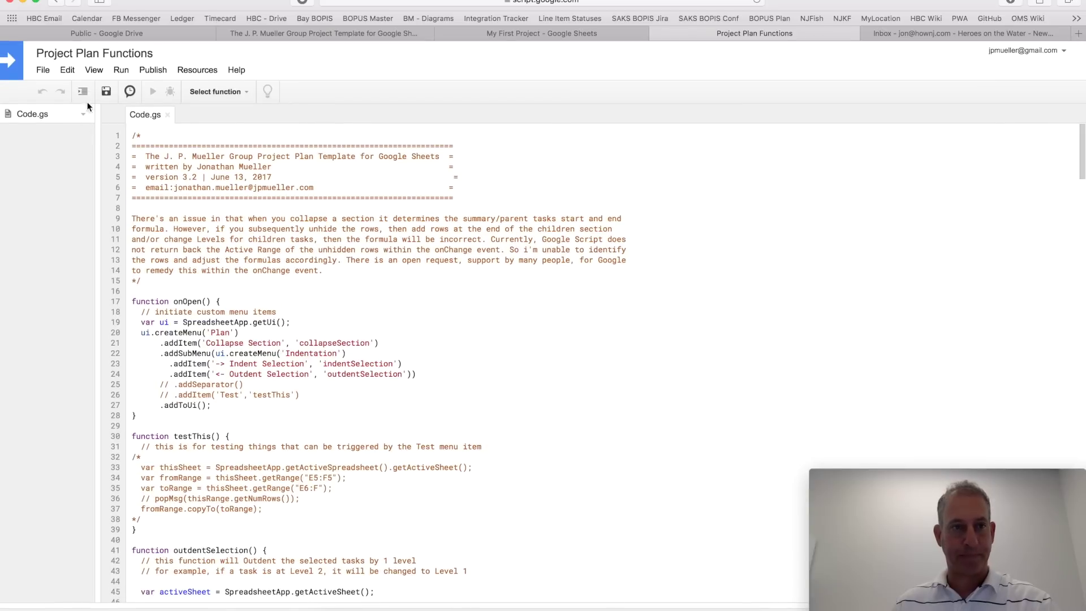
{"action": "left_click", "coordinate": [68, 70]}
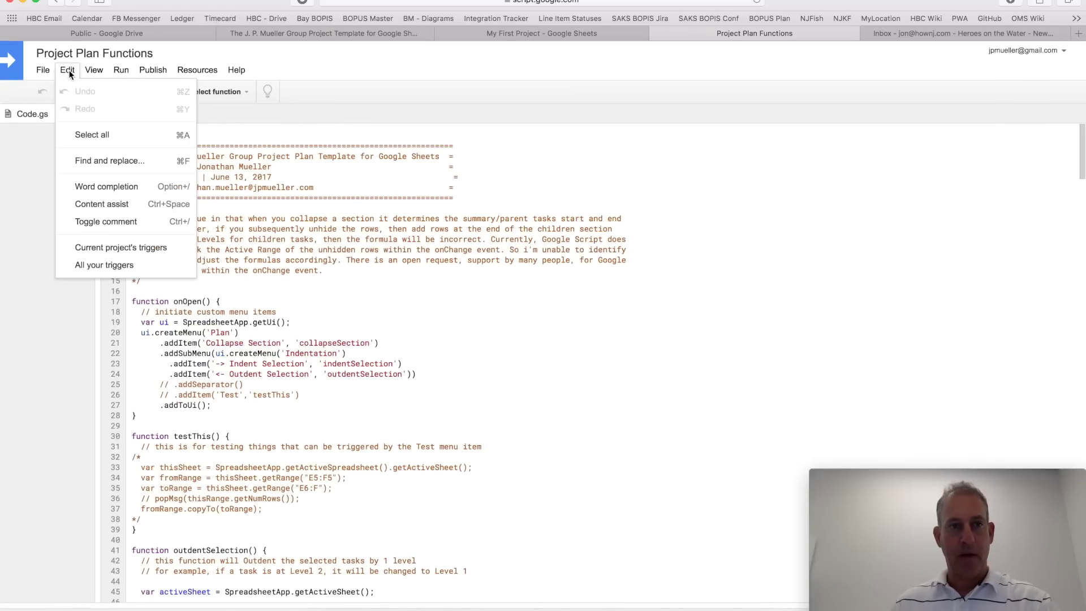
Step: Add an onOpen trigger firing from the spreadsheet on open
{"action": "left_click", "coordinate": [92, 249]}
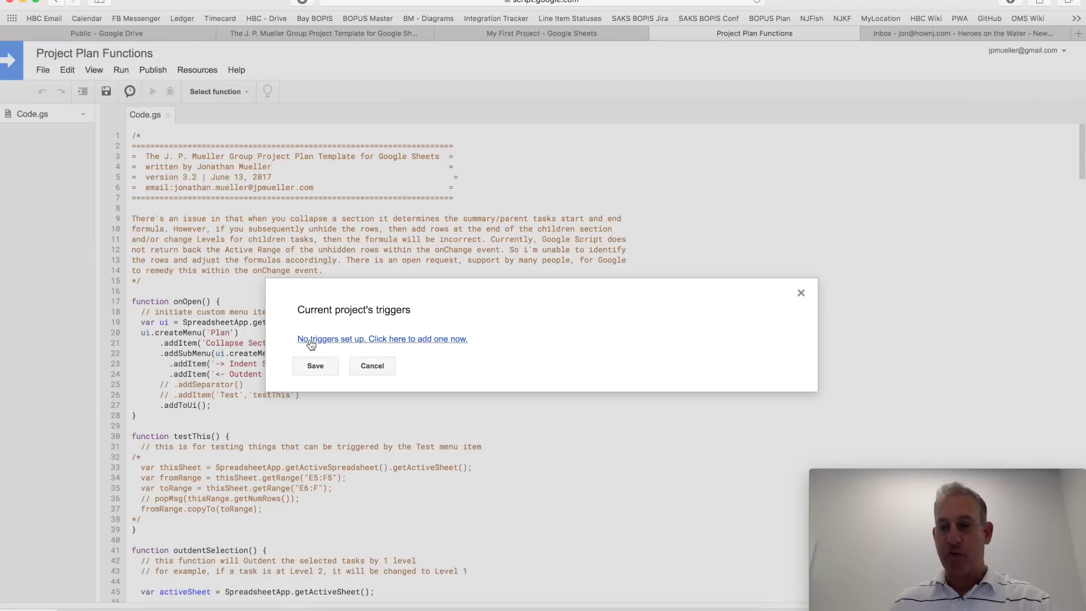
{"action": "left_click", "coordinate": [311, 341]}
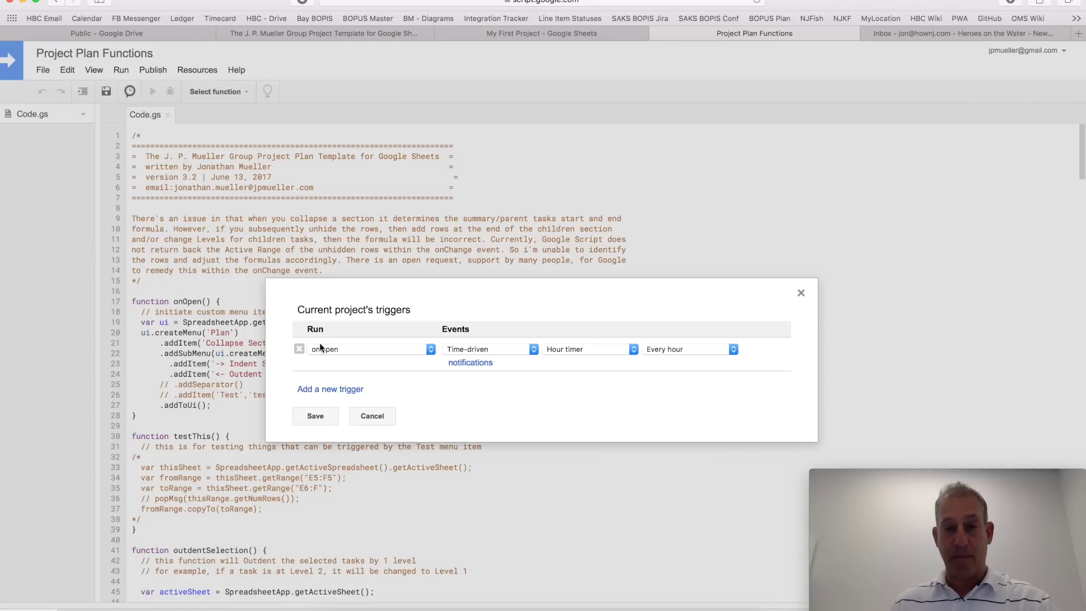
{"action": "left_click", "coordinate": [461, 354]}
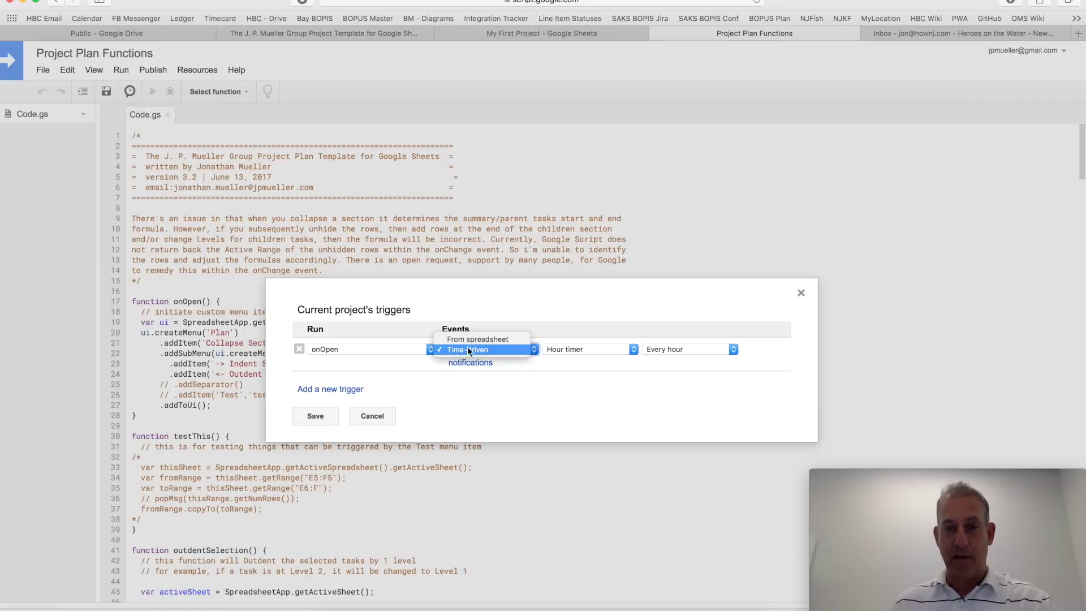
{"action": "left_click", "coordinate": [471, 341]}
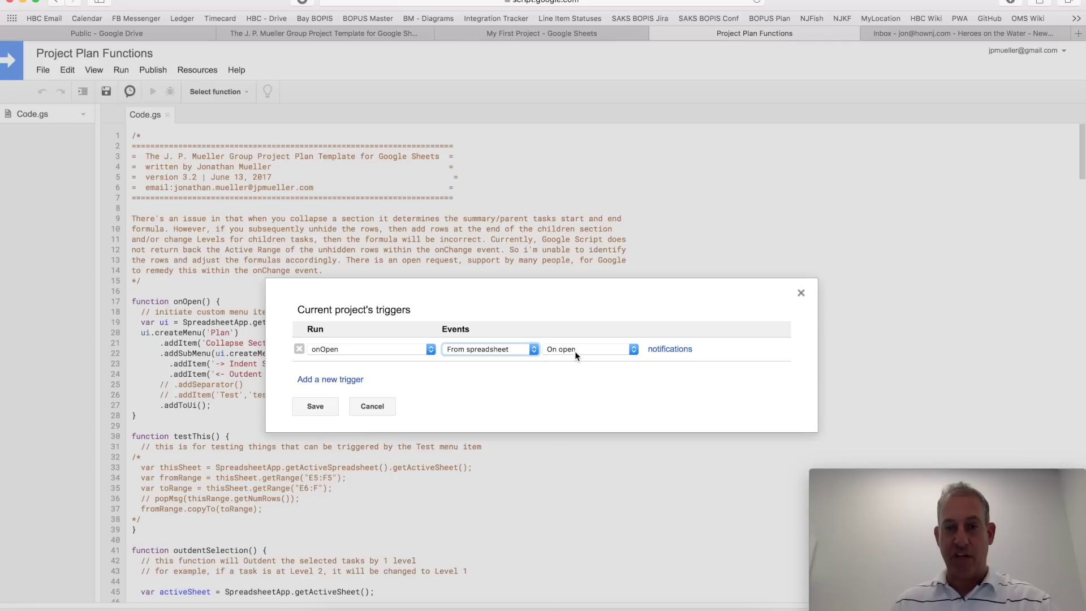
Step: Add a second trigger running onEdit from the spreadsheet on edit
{"action": "left_click", "coordinate": [351, 379]}
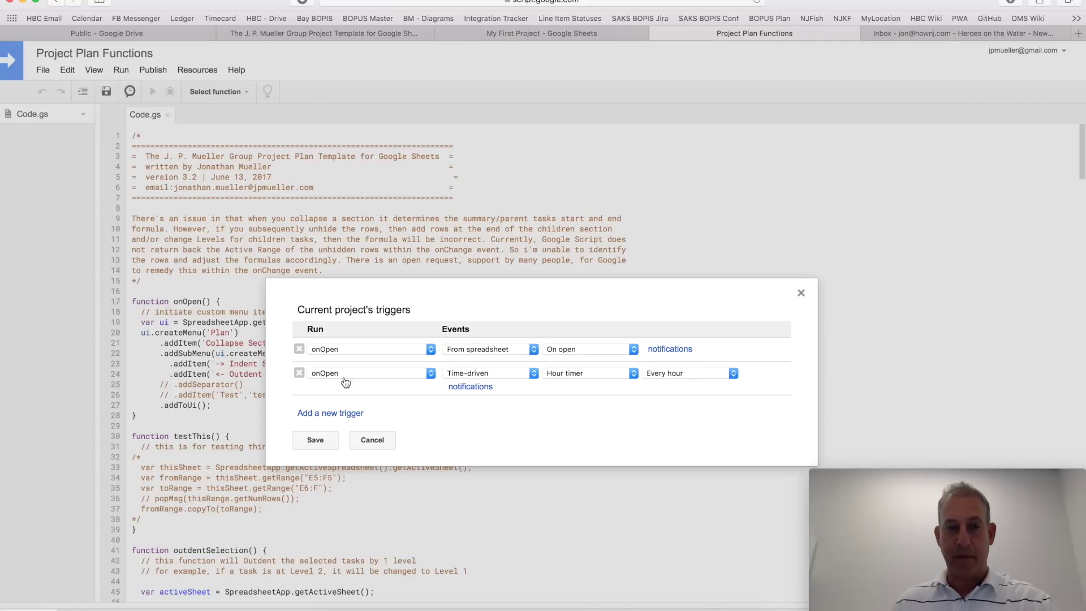
{"action": "left_click", "coordinate": [351, 375]}
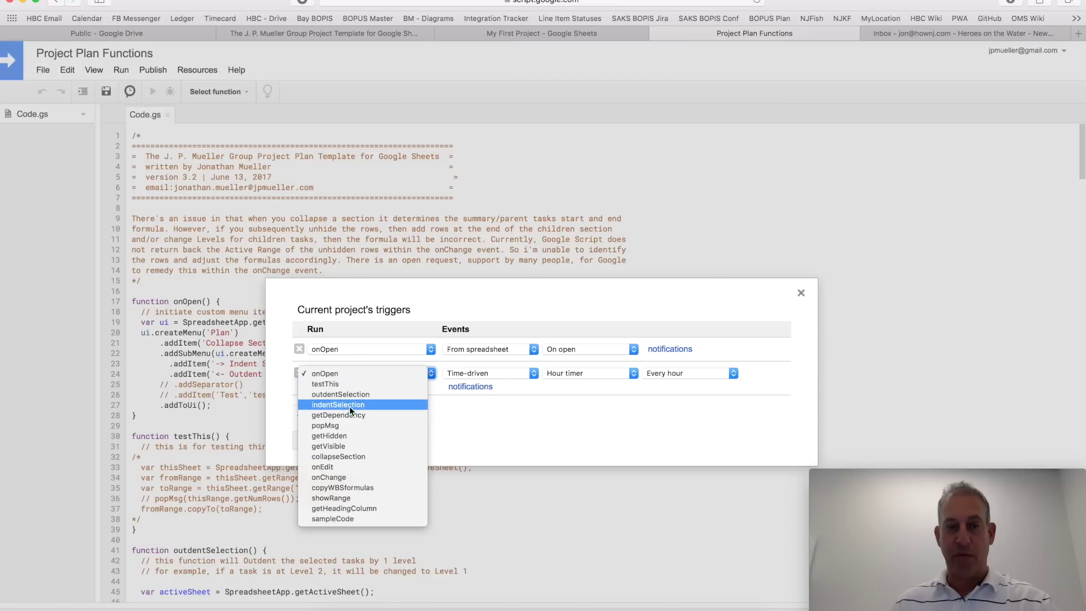
{"action": "left_click", "coordinate": [347, 466]}
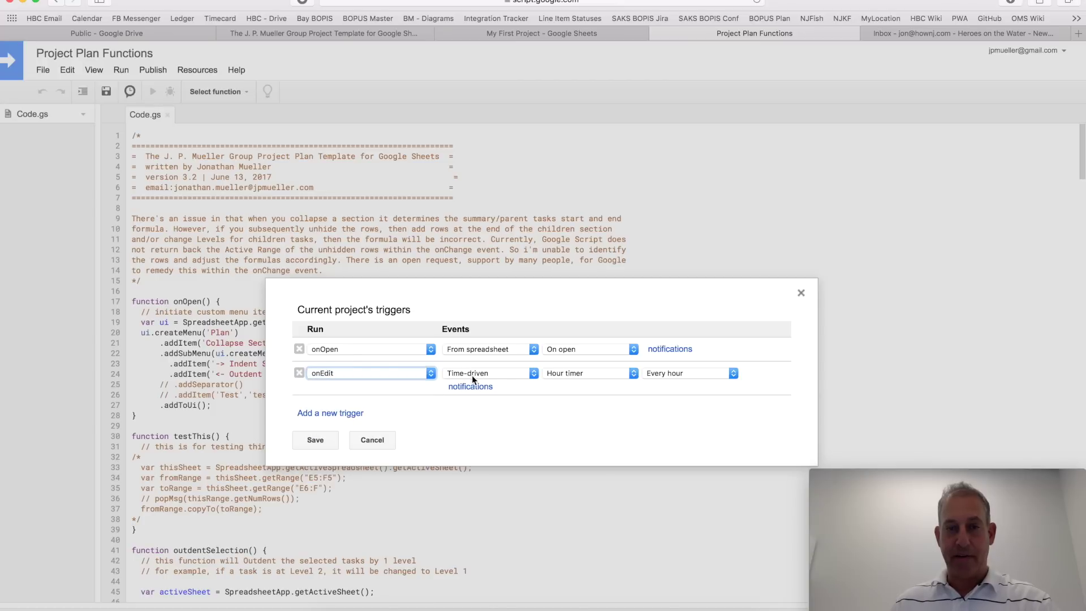
{"action": "left_click", "coordinate": [471, 374]}
{"action": "left_click", "coordinate": [480, 364]}
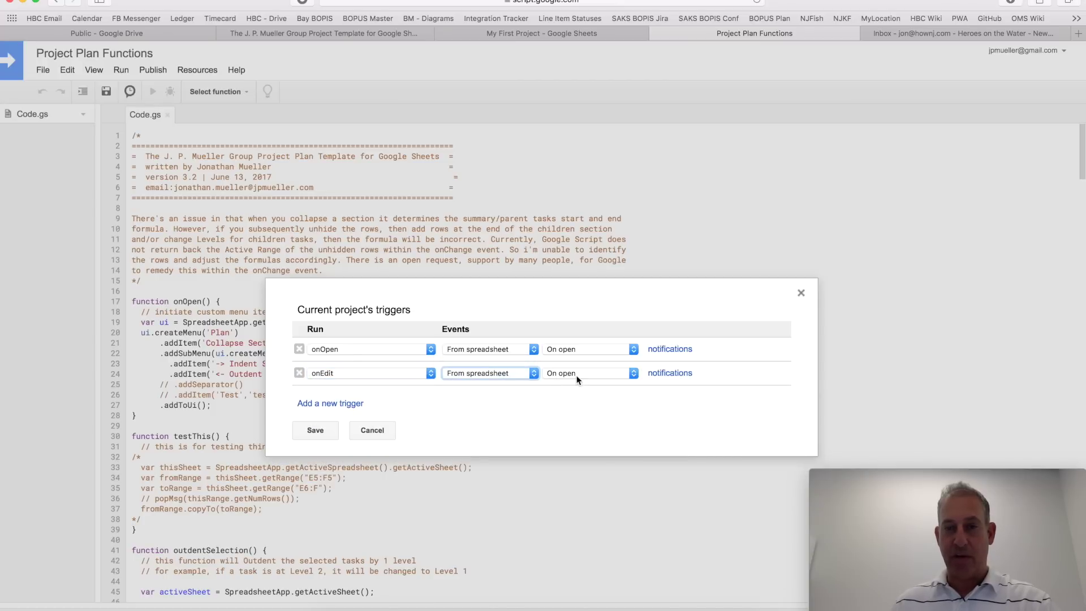
{"action": "left_click", "coordinate": [577, 375]}
{"action": "left_click", "coordinate": [576, 383]}
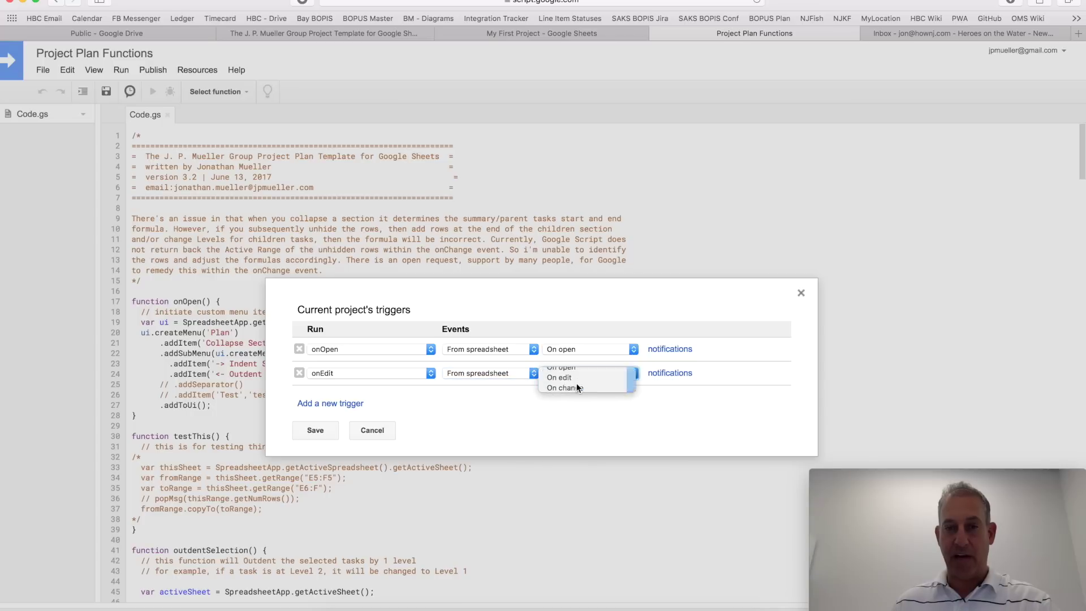
Step: Add a third trigger running onChange from the spreadsheet on change, and save all three
{"action": "left_click", "coordinate": [342, 408]}
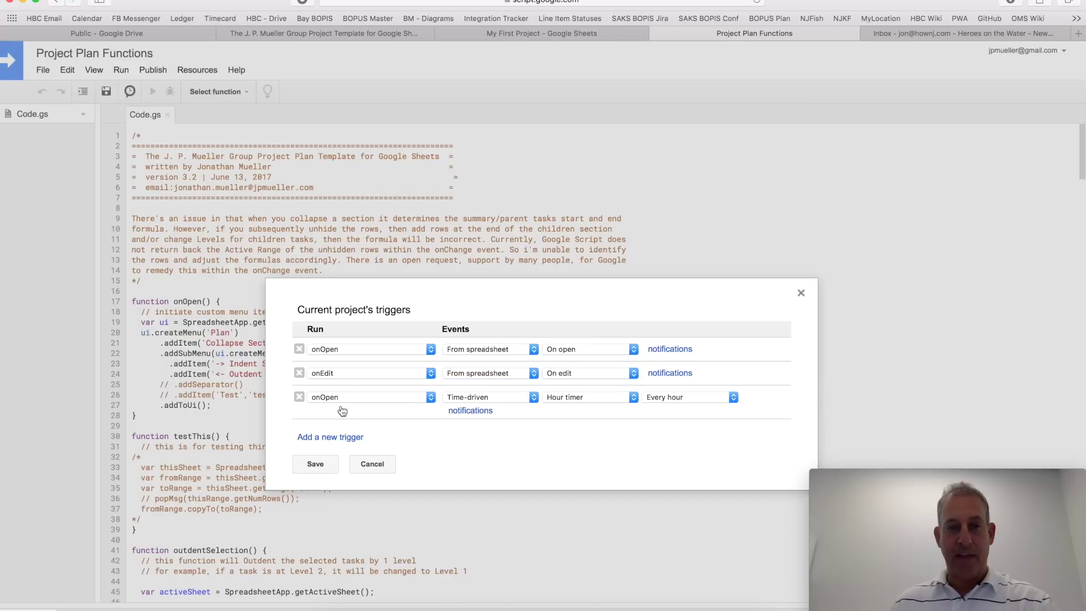
{"action": "left_click", "coordinate": [347, 397]}
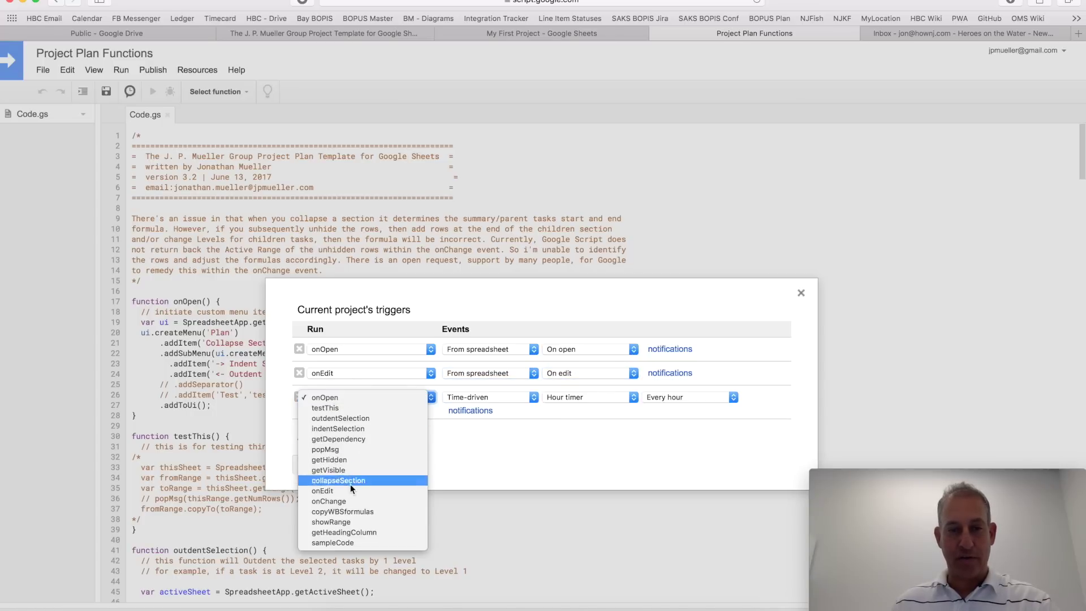
{"action": "left_click", "coordinate": [351, 502]}
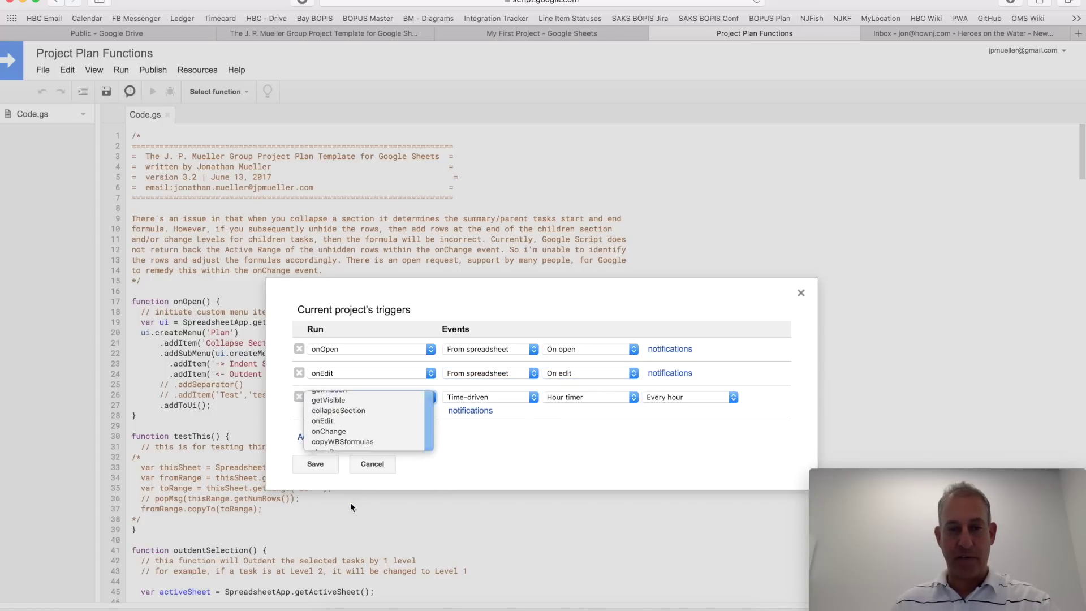
{"action": "left_click", "coordinate": [495, 401]}
{"action": "left_click", "coordinate": [498, 388]}
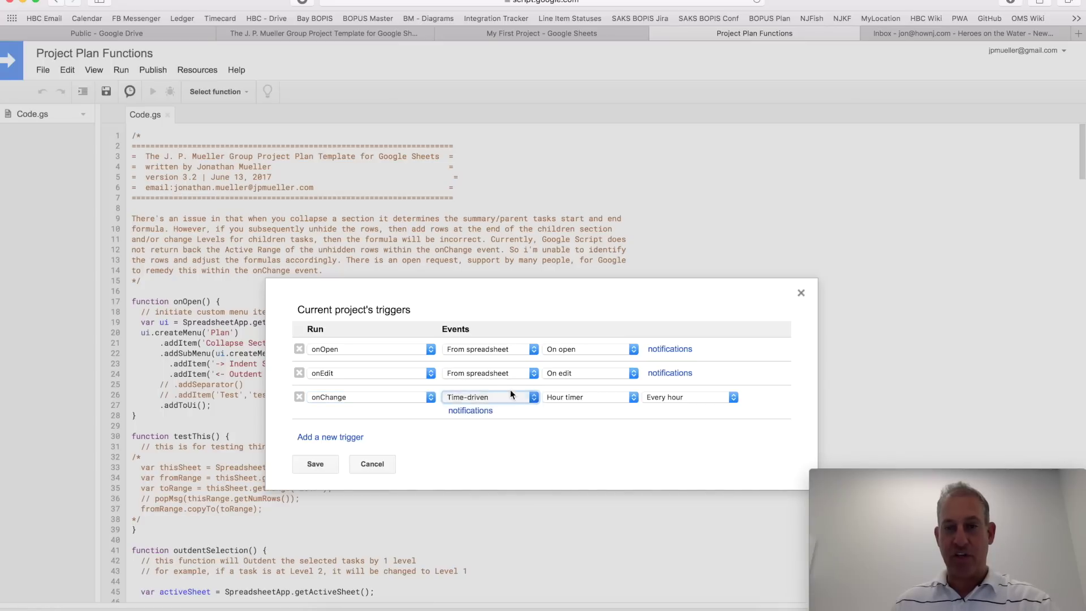
{"action": "left_click", "coordinate": [560, 400]}
{"action": "left_click", "coordinate": [561, 419]}
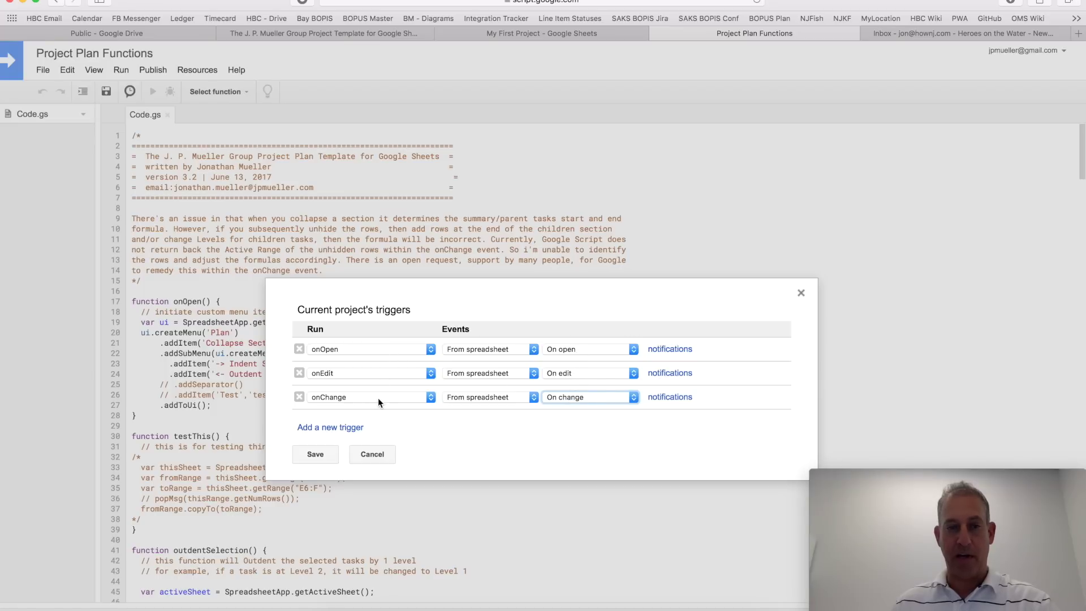
{"action": "left_click", "coordinate": [320, 459]}
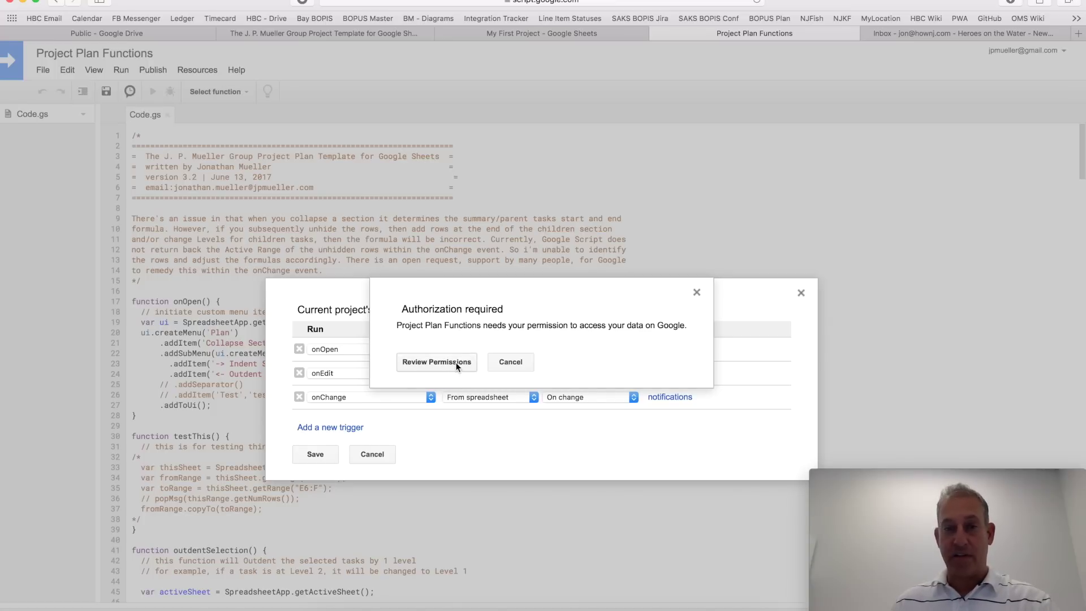
Step: Grant Project Plan Functions spreadsheet access with your Google account, then close the script editor
{"action": "left_click", "coordinate": [456, 363]}
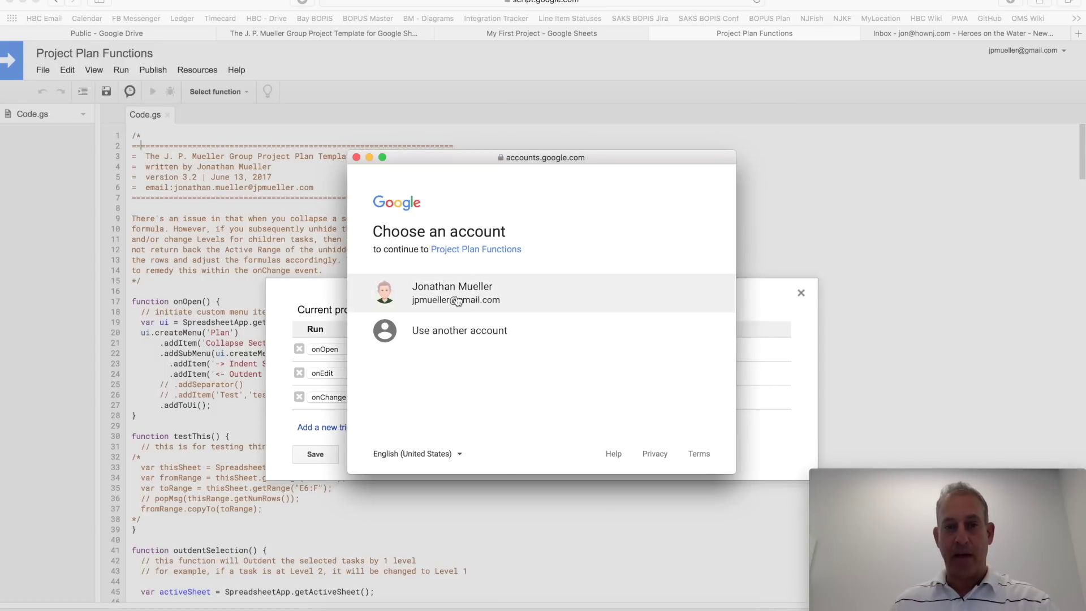
{"action": "left_click", "coordinate": [457, 301]}
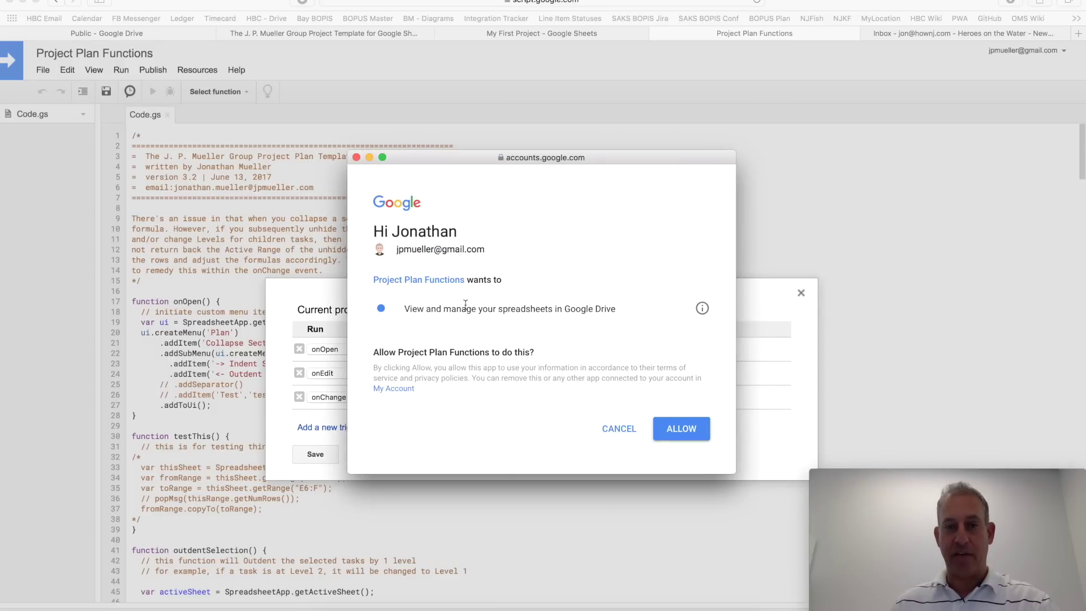
{"action": "left_click", "coordinate": [690, 428]}
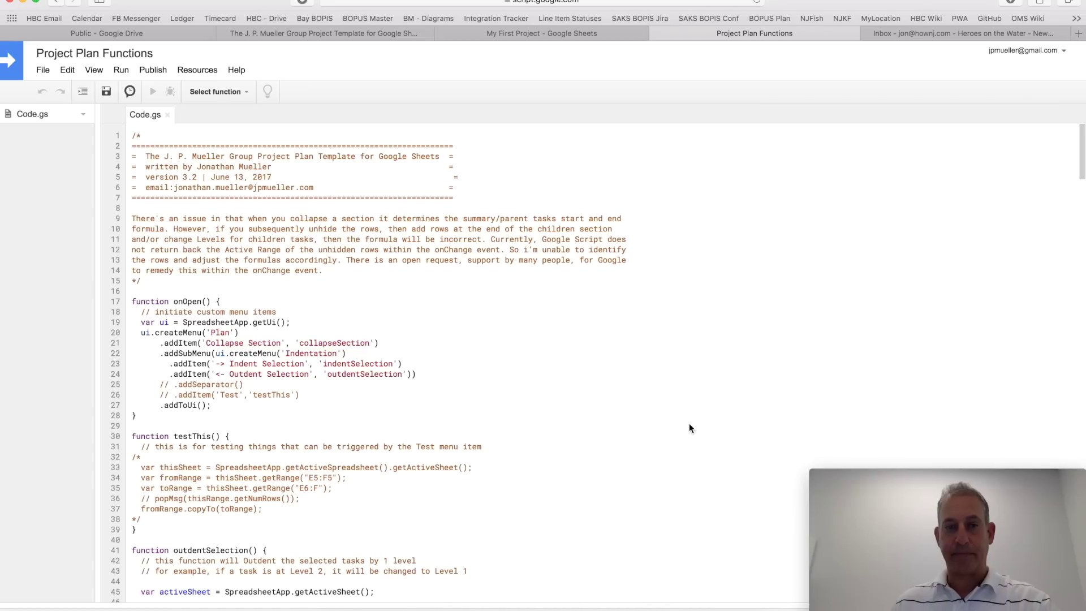
{"action": "left_click", "coordinate": [658, 34]}
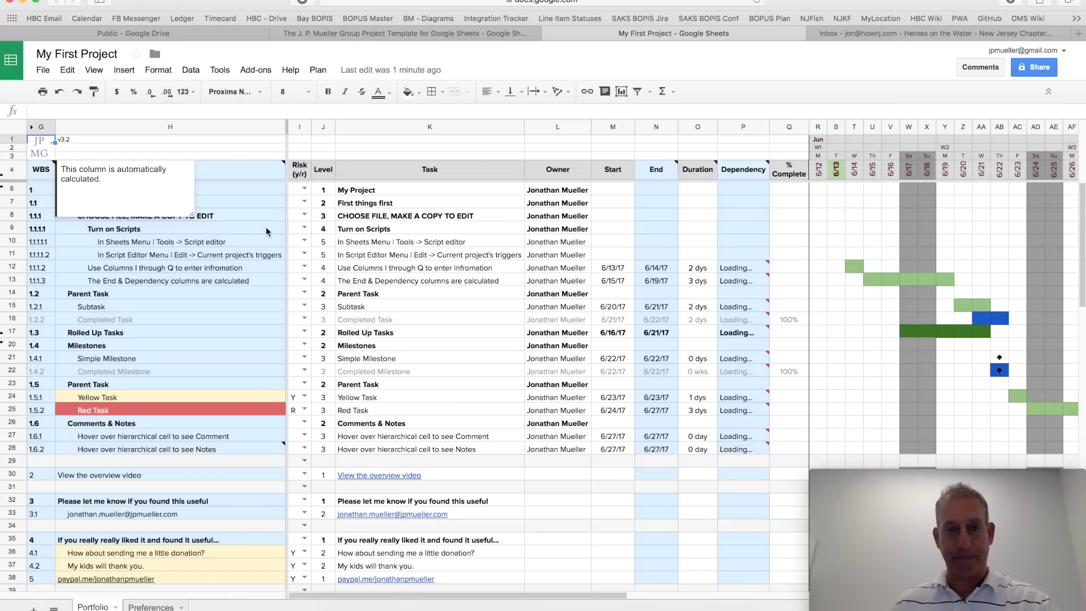
Step: Hide row 5, the FORMULA LEVEL row, from the row header menu
{"action": "left_click", "coordinate": [4, 188]}
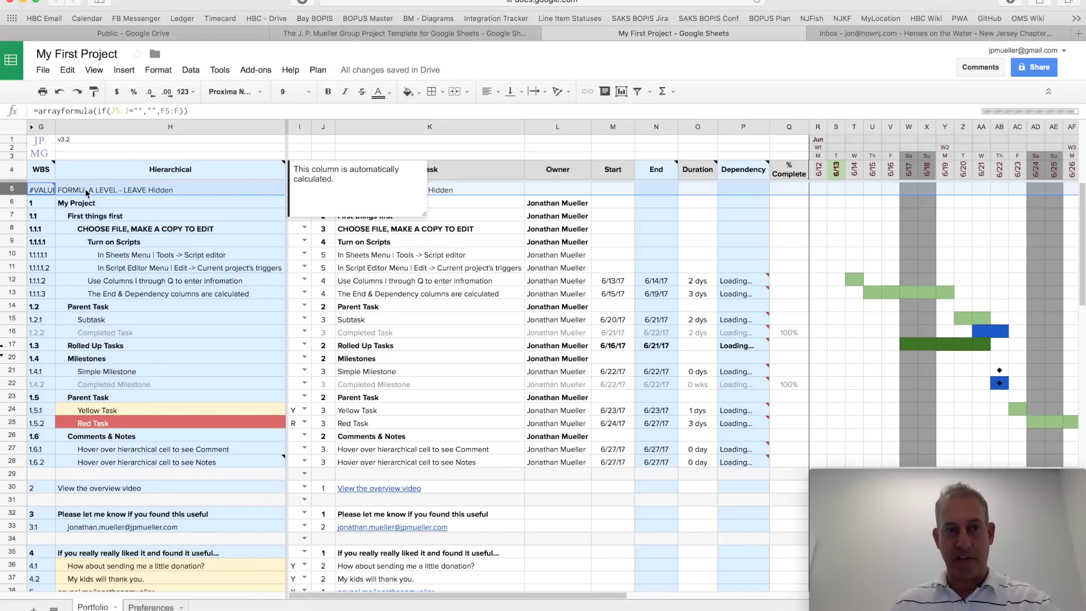
{"action": "right_click", "coordinate": [10, 191]}
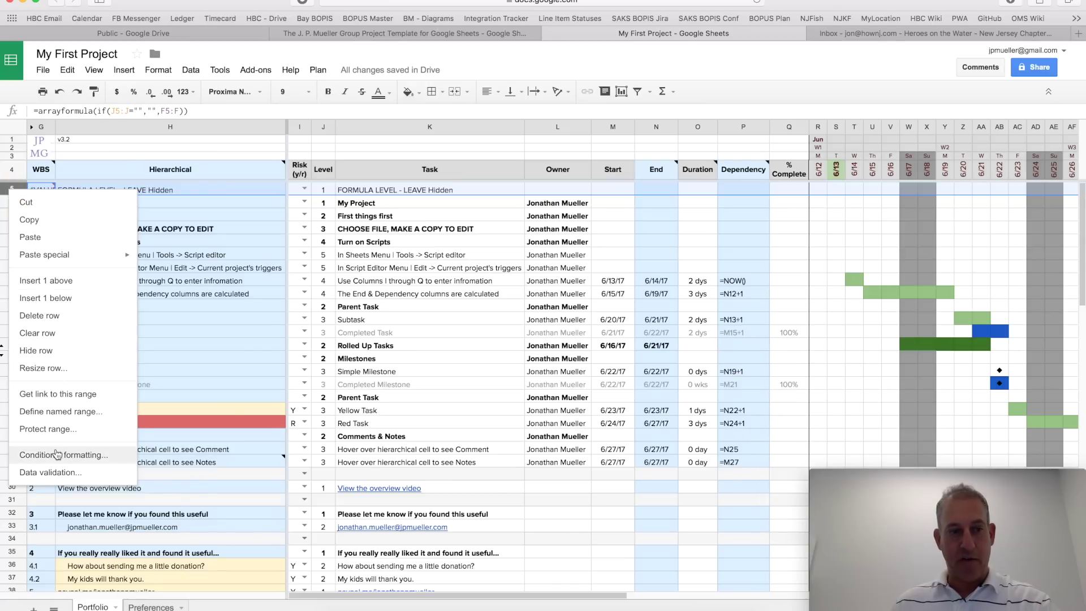
{"action": "left_click", "coordinate": [60, 351]}
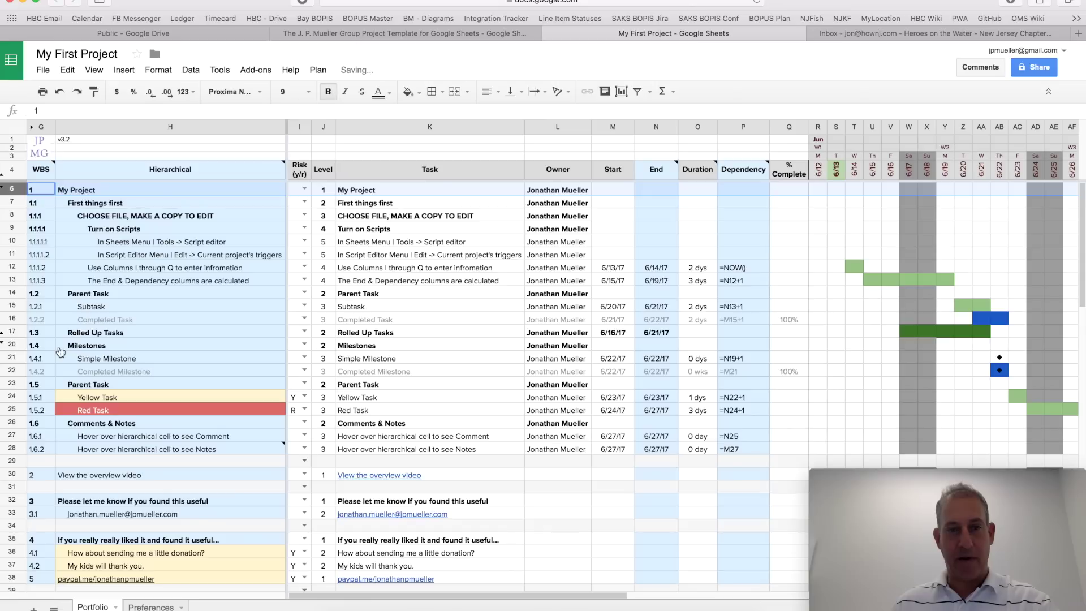
{"action": "left_click", "coordinate": [440, 259]}
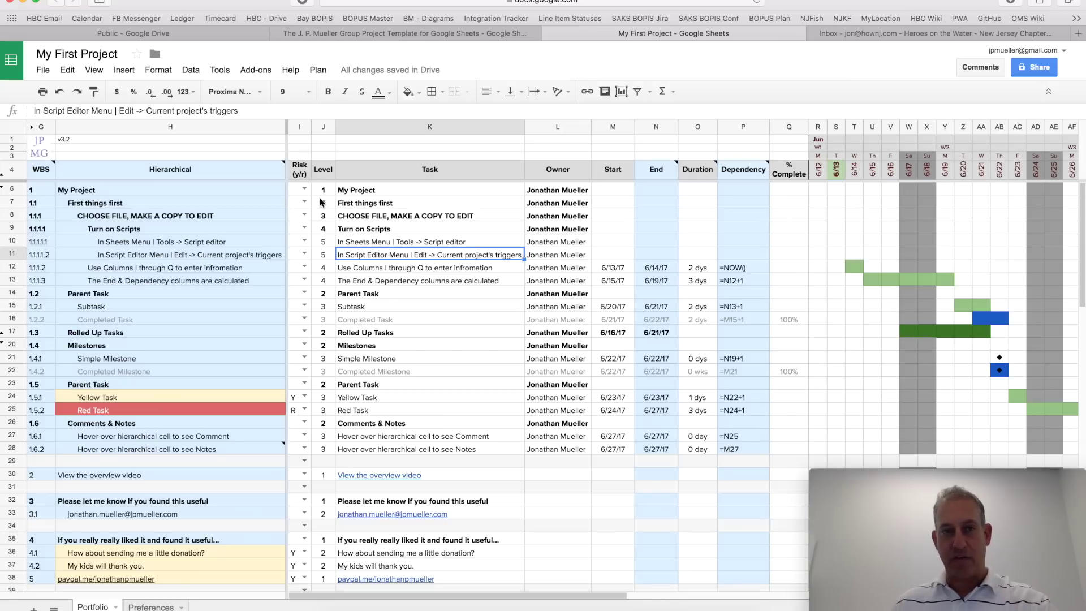
Step: Select the range I6:M38 spanning the Risk through Start columns
{"action": "left_click", "coordinate": [297, 189]}
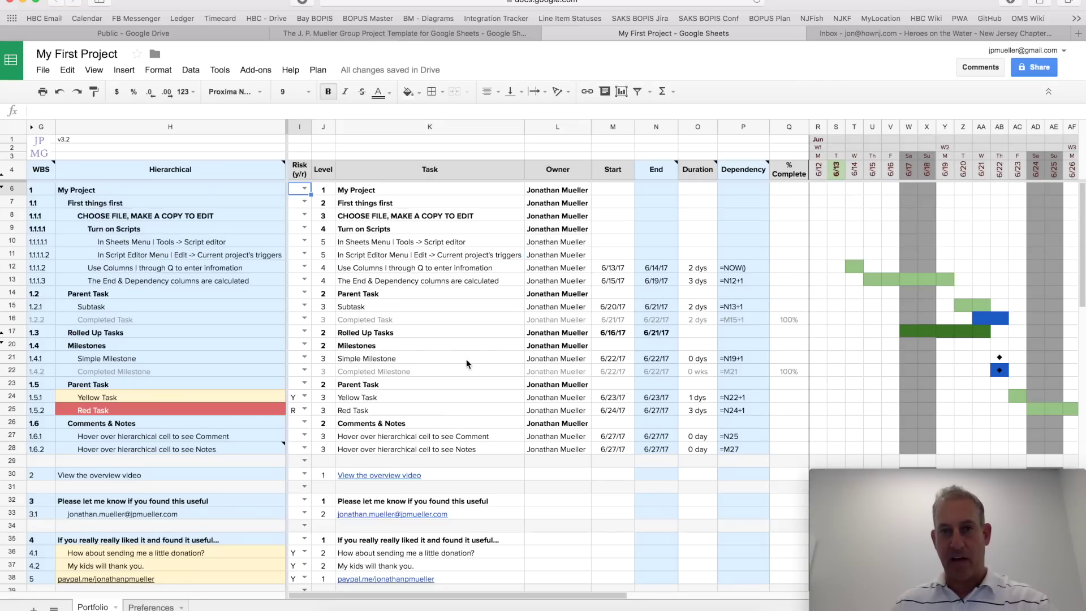
{"action": "scroll", "coordinate": [466, 359], "scroll_direction": "down", "scroll_amount": 4}
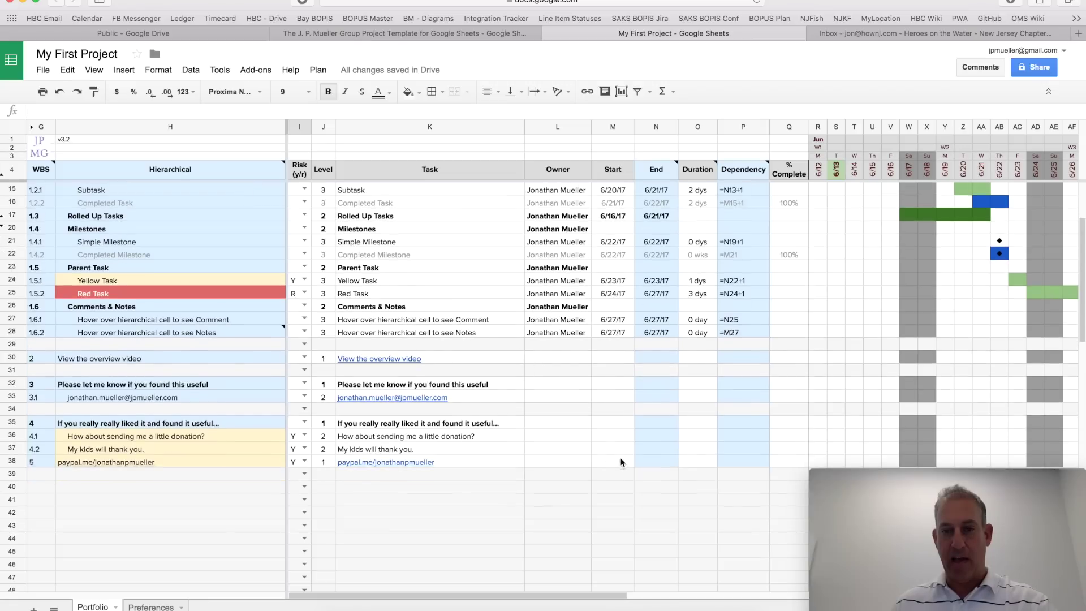
{"action": "left_click", "coordinate": [618, 456], "text": "shift"}
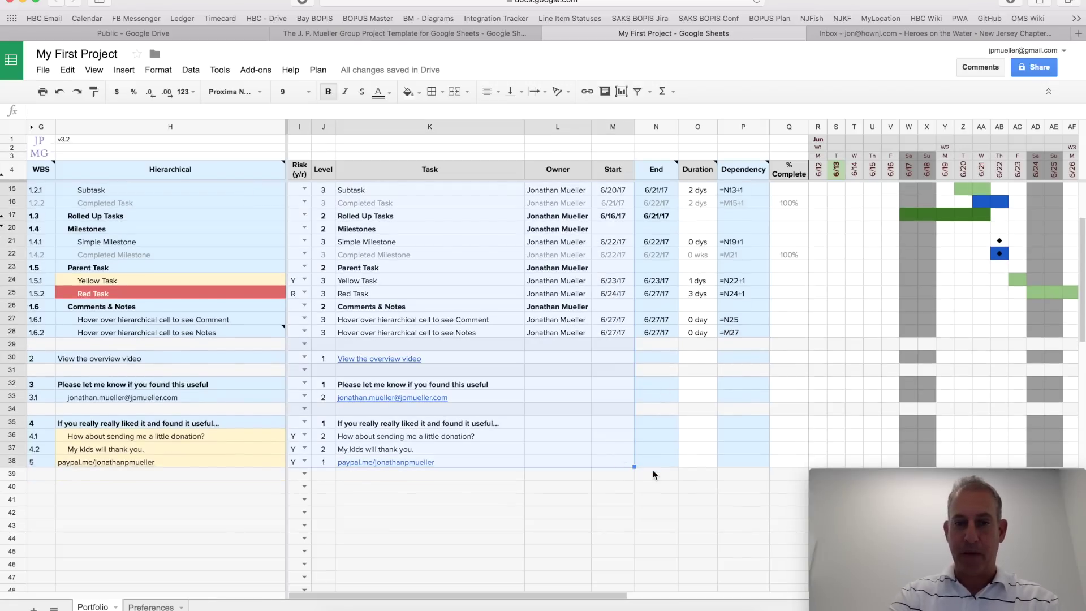
Step: Delete the contents of I6:M38, the Duration cells O6:O39, and the 100% values in Q14:Q24
{"action": "key", "text": "Delete"}
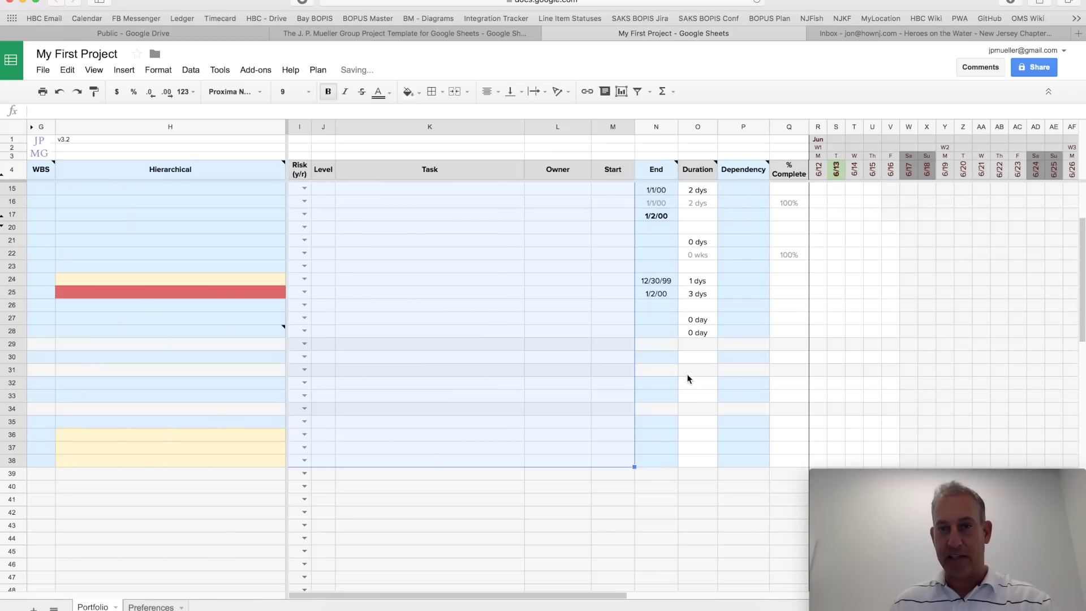
{"action": "scroll", "coordinate": [689, 378], "scroll_direction": "up", "scroll_amount": 3}
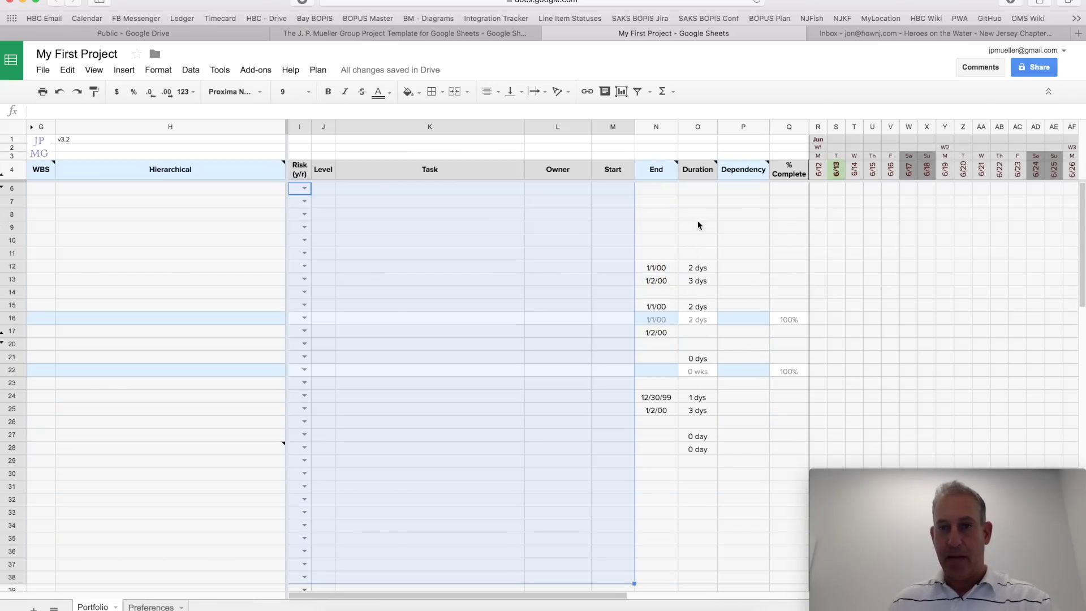
{"action": "left_click", "coordinate": [701, 189]}
{"action": "scroll", "coordinate": [699, 400], "scroll_direction": "down", "scroll_amount": 6}
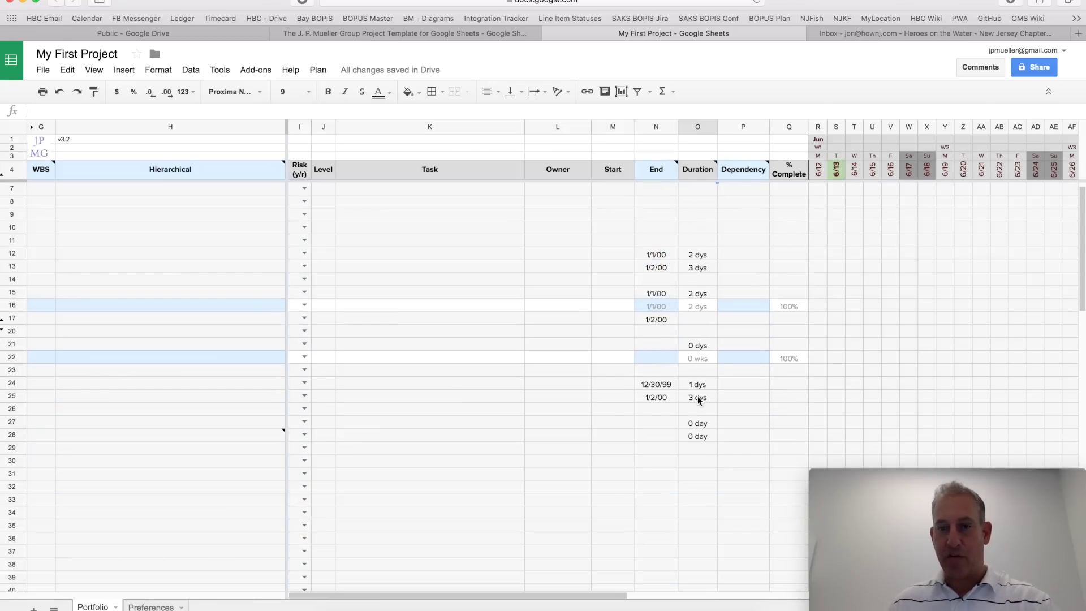
{"action": "left_click", "coordinate": [698, 401], "text": "shift"}
{"action": "key", "text": "Delete"}
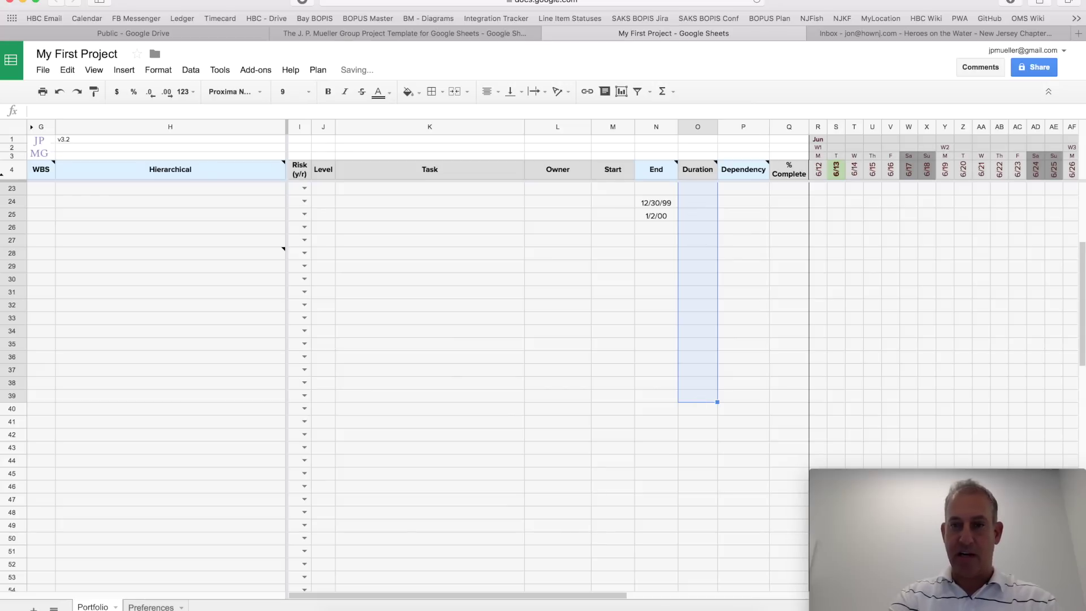
{"action": "scroll", "coordinate": [699, 401], "scroll_direction": "up", "scroll_amount": 6}
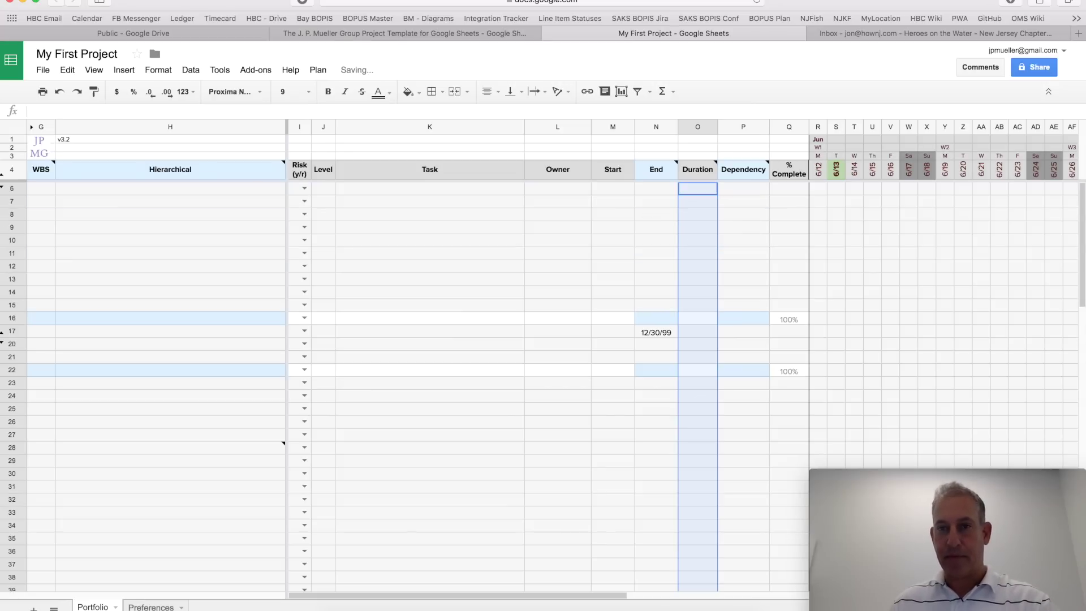
{"action": "left_click_drag", "start_coordinate": [788, 292], "coordinate": [788, 396]}
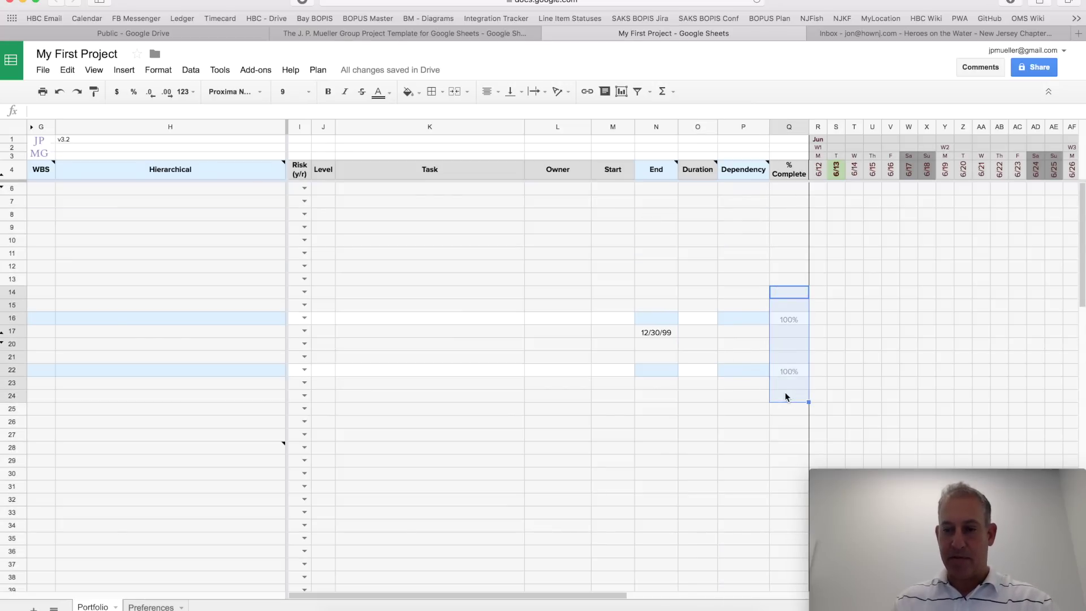
{"action": "key", "text": "Delete"}
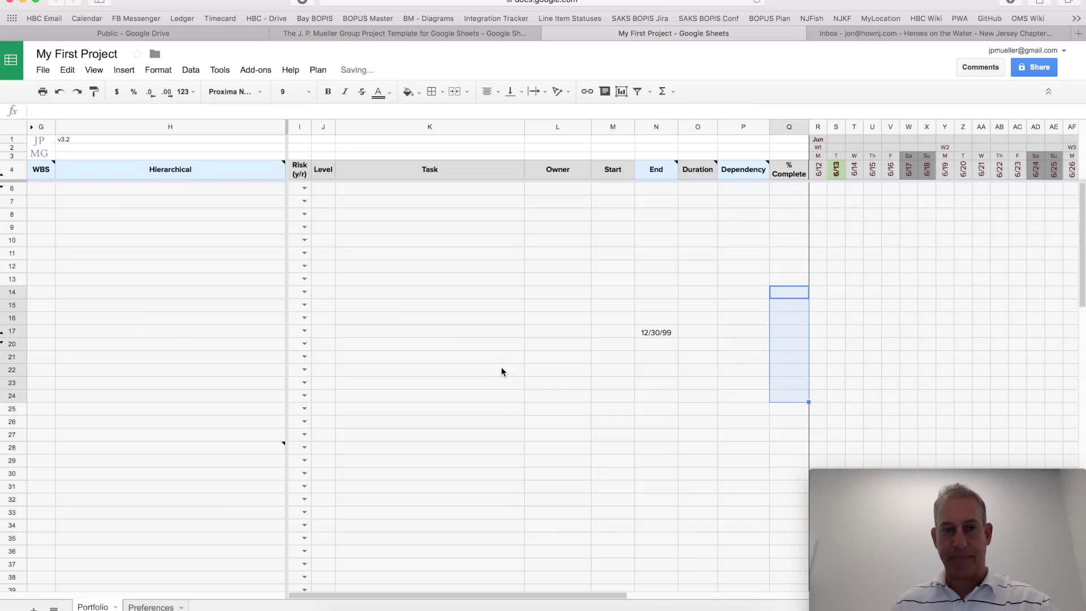
Step: Check the 12/30/99 End formula, unhide rows 18–19, and delete row 17
{"action": "left_click", "coordinate": [653, 333]}
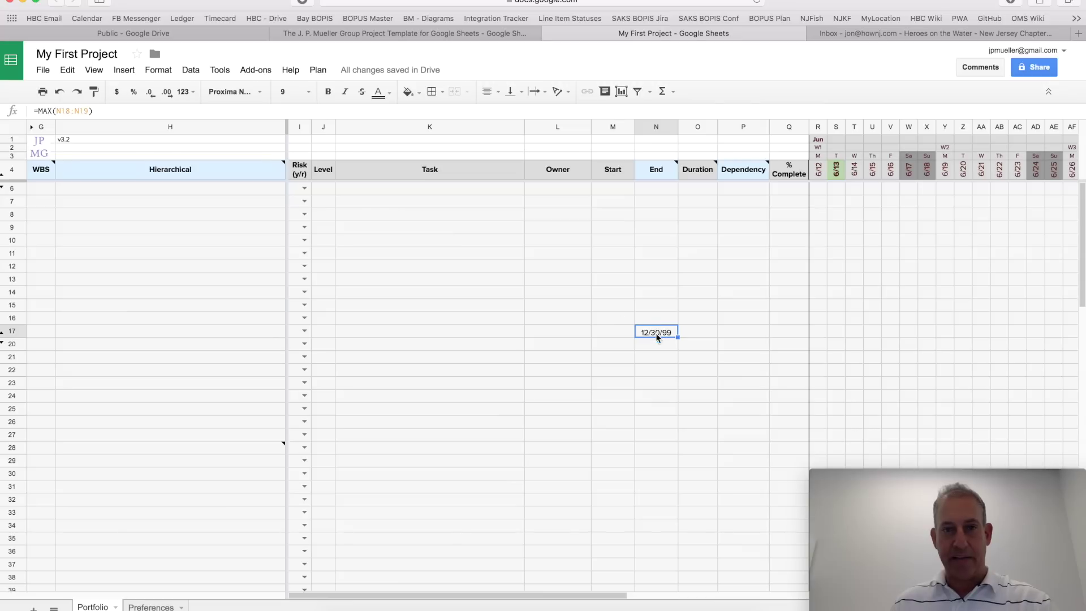
{"action": "left_click", "coordinate": [654, 321]}
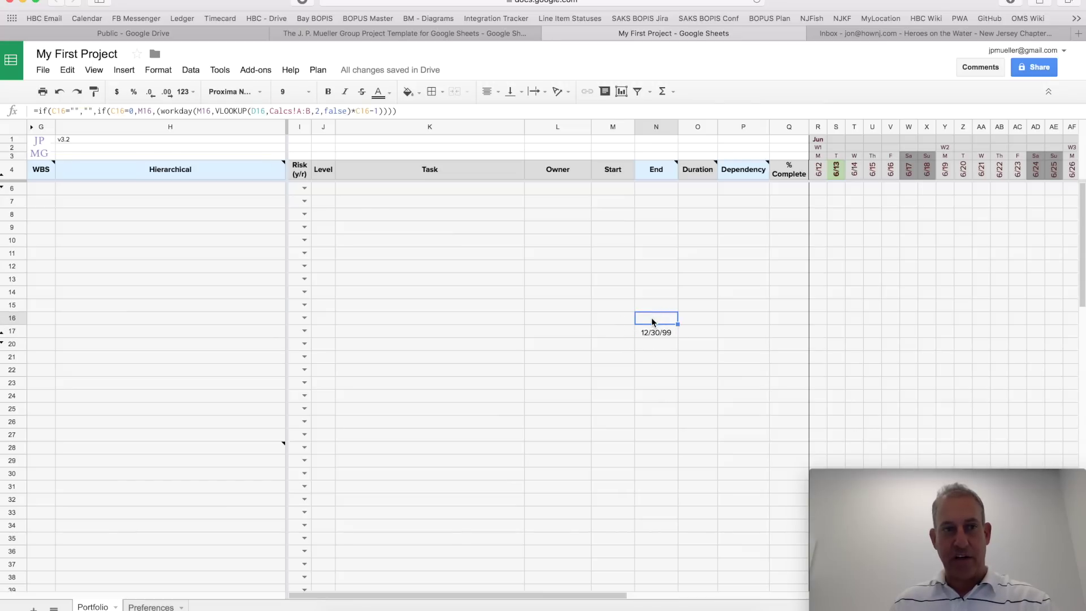
{"action": "left_click", "coordinate": [653, 333]}
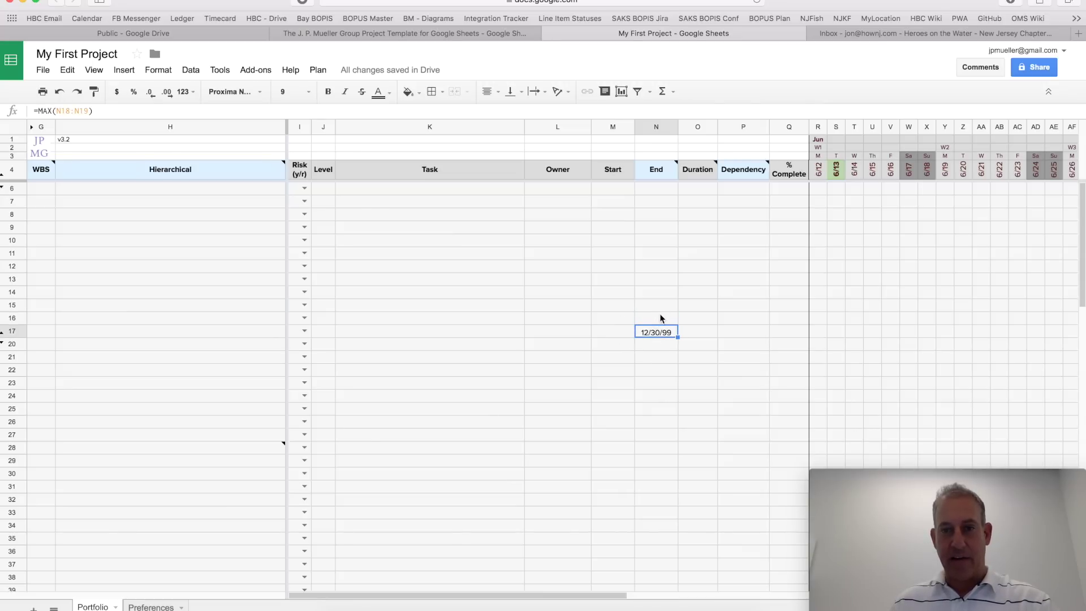
{"action": "left_click", "coordinate": [660, 320]}
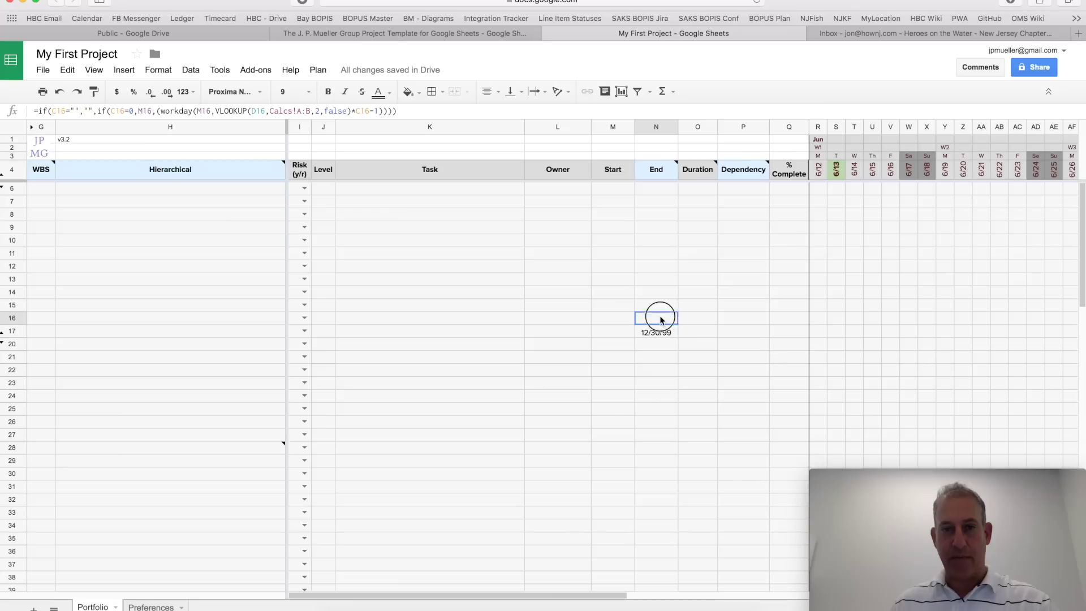
{"action": "left_click", "coordinate": [653, 333]}
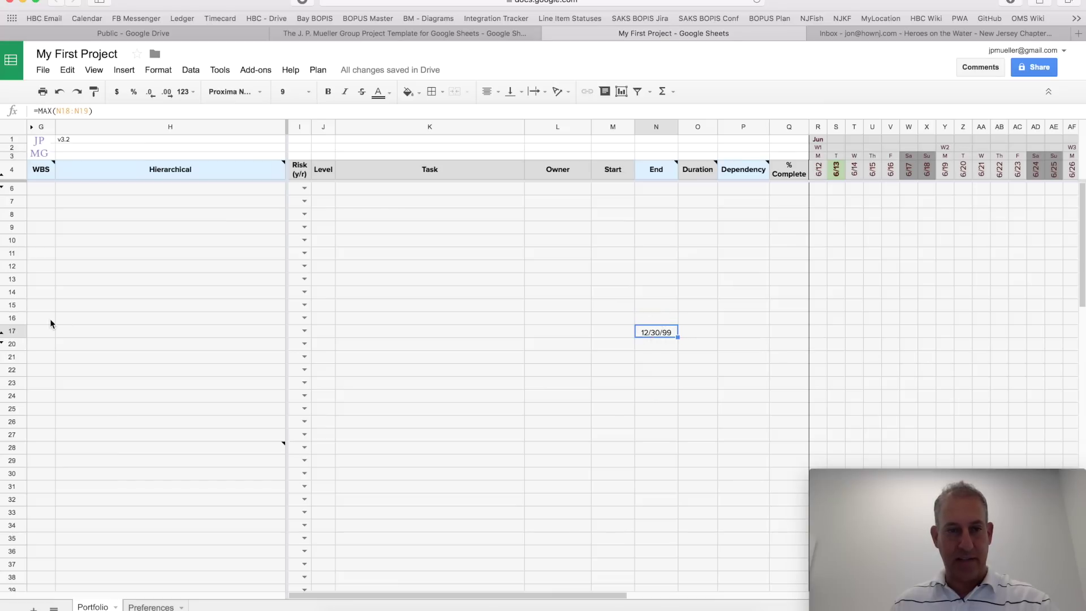
{"action": "left_click", "coordinate": [13, 332]}
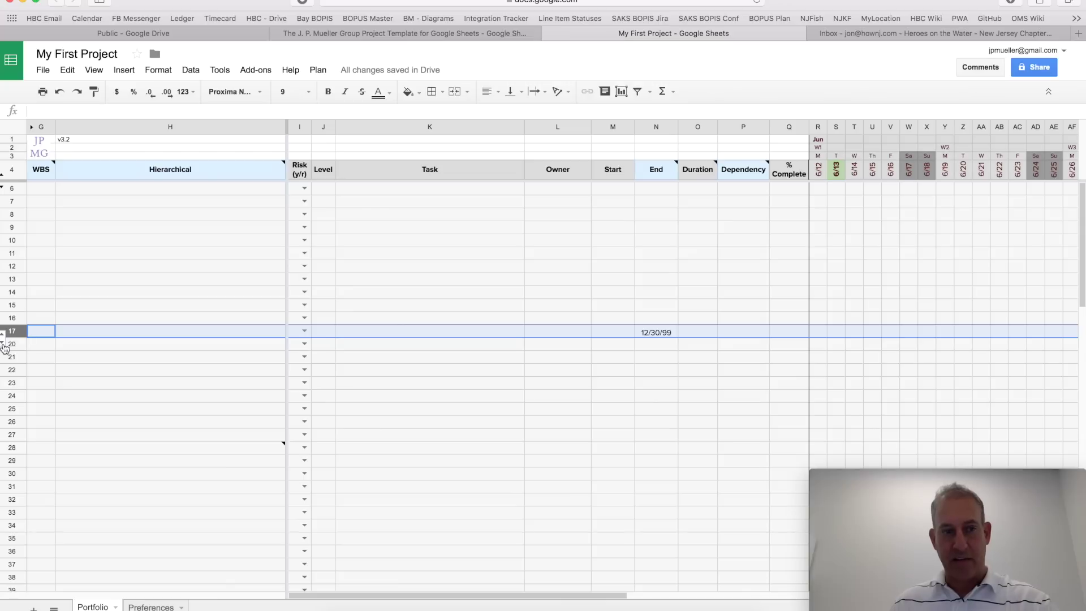
{"action": "left_click", "coordinate": [3, 346]}
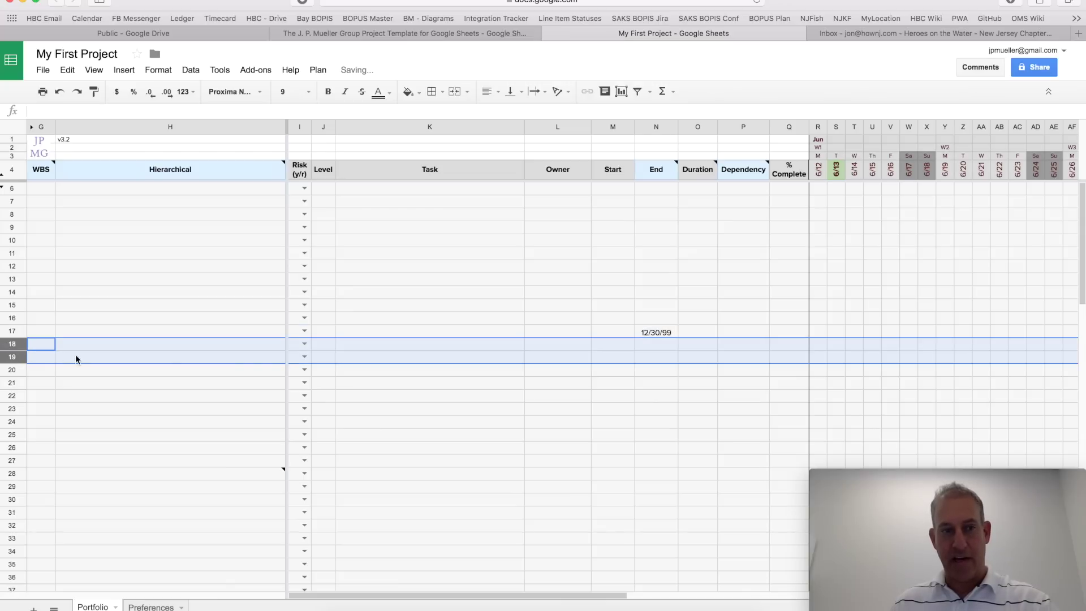
{"action": "left_click", "coordinate": [13, 331]}
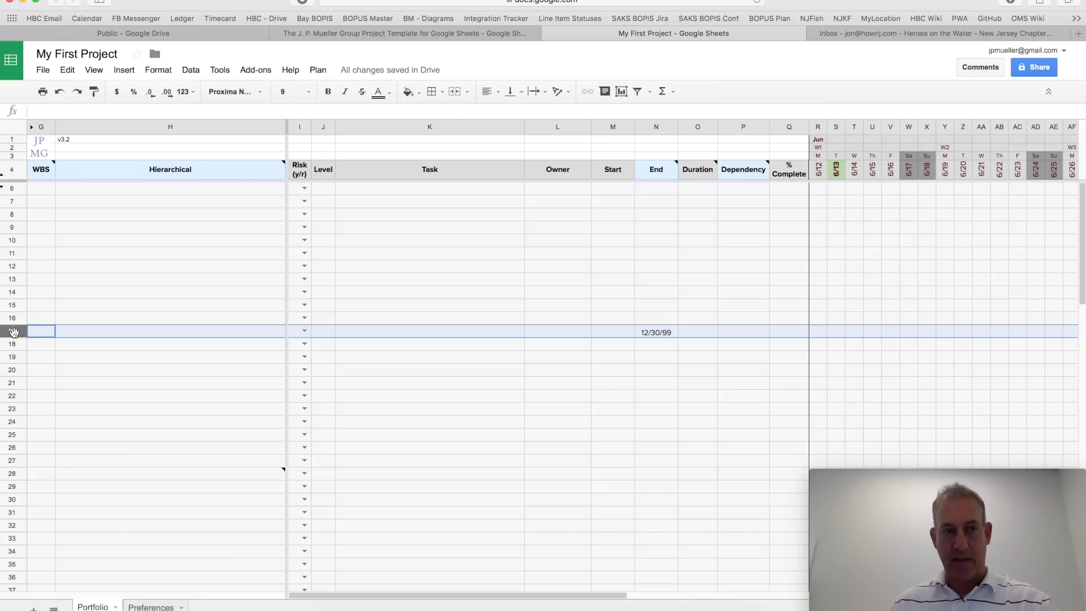
{"action": "right_click", "coordinate": [13, 332]}
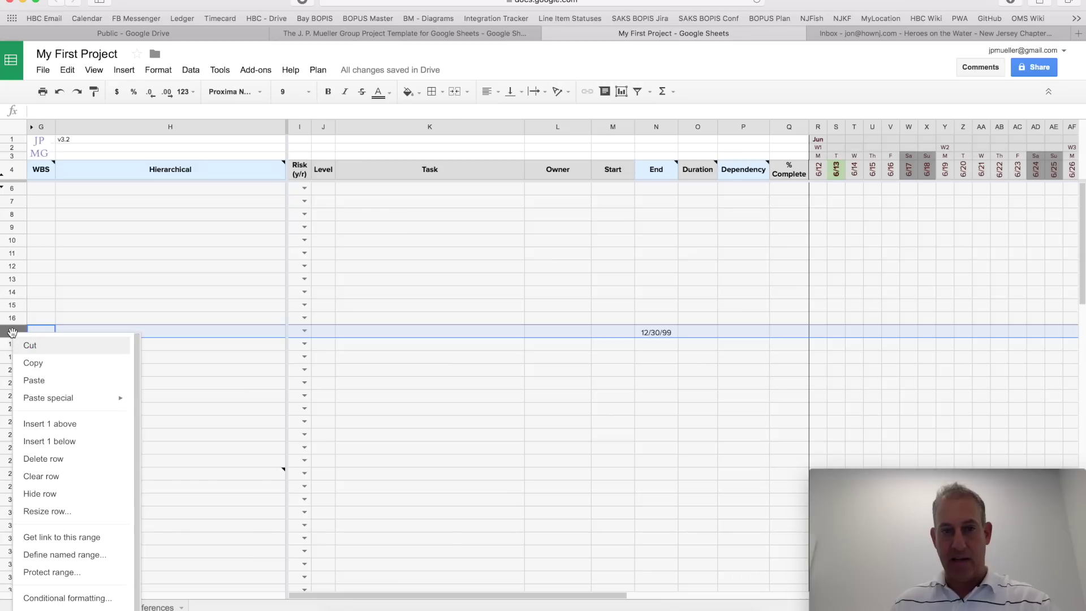
{"action": "left_click", "coordinate": [58, 464]}
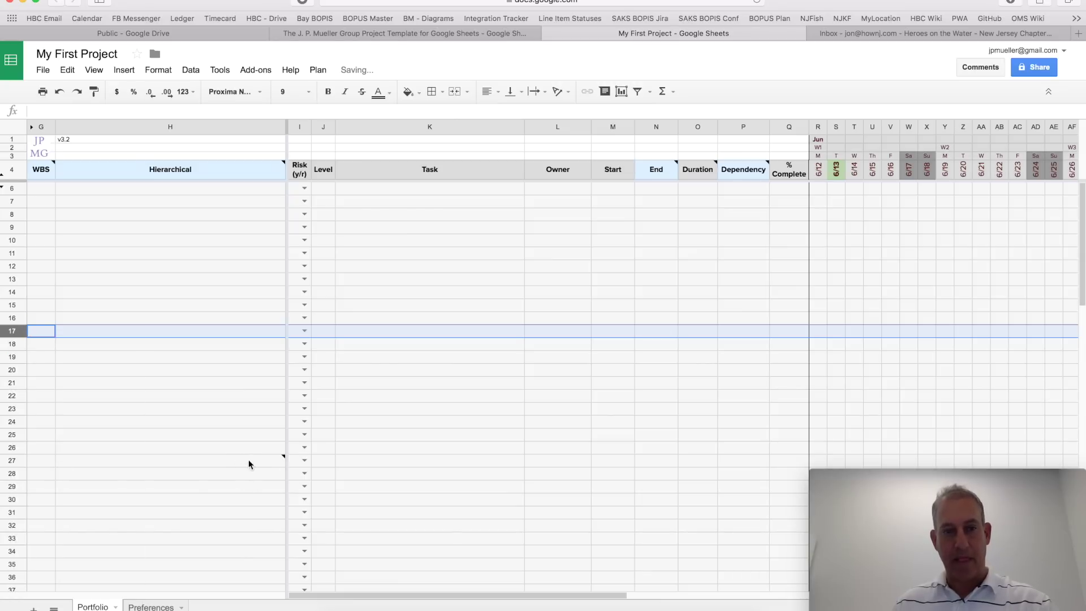
Step: Clear the example note from cell H27
{"action": "mouse_move", "coordinate": [261, 461]}
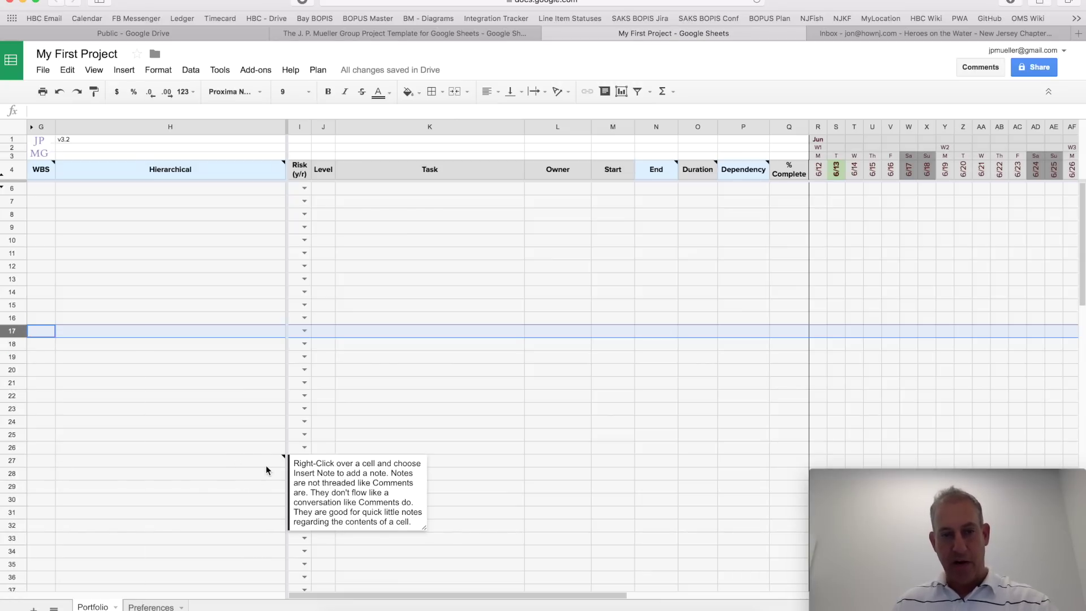
{"action": "left_click", "coordinate": [268, 464]}
{"action": "right_click", "coordinate": [266, 464]}
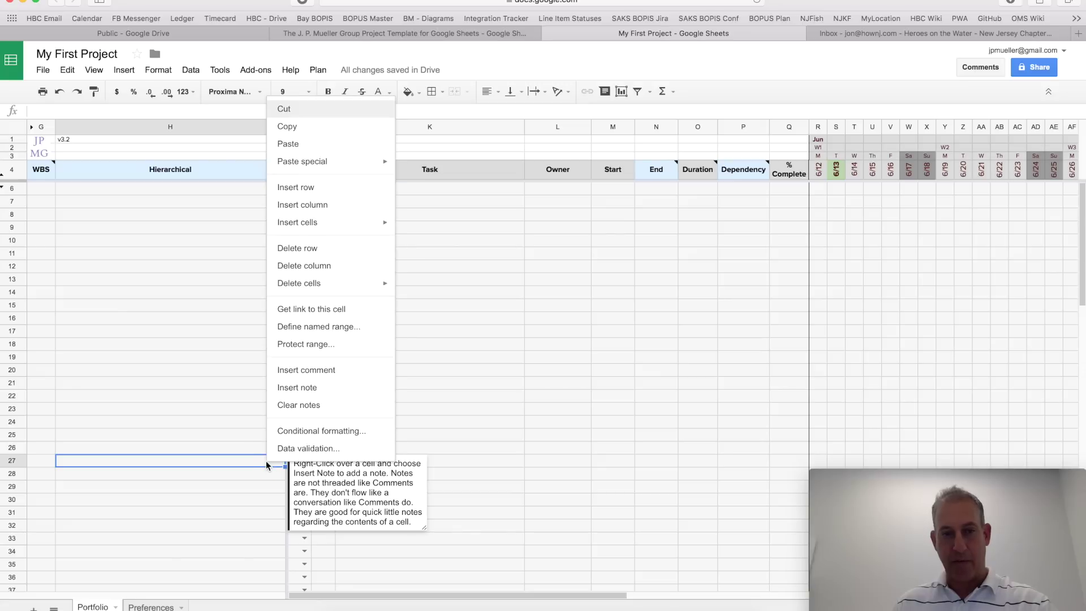
{"action": "left_click", "coordinate": [316, 406]}
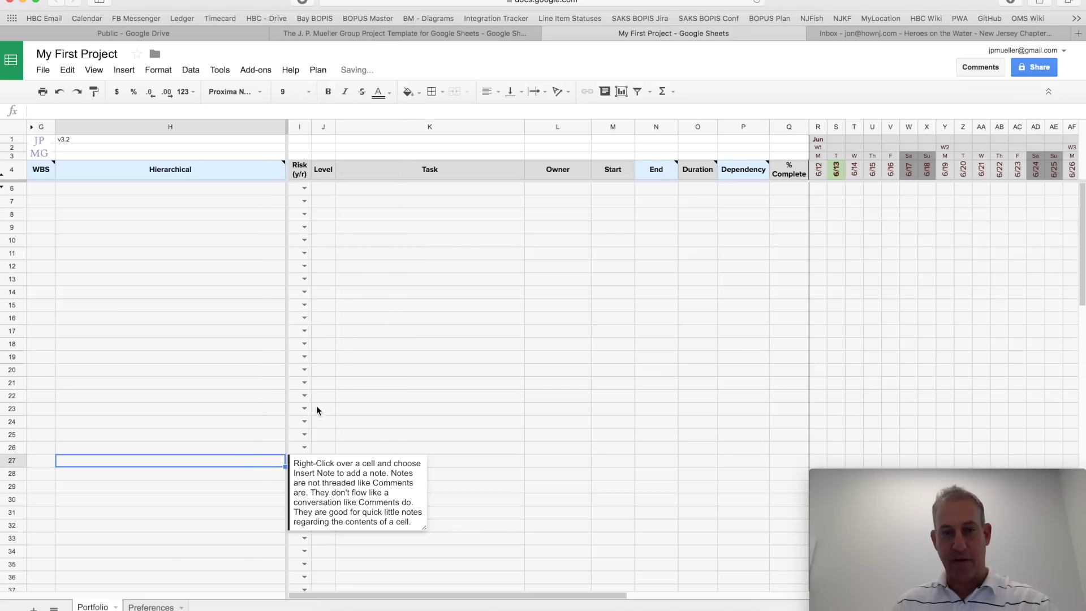
{"action": "left_click", "coordinate": [385, 413]}
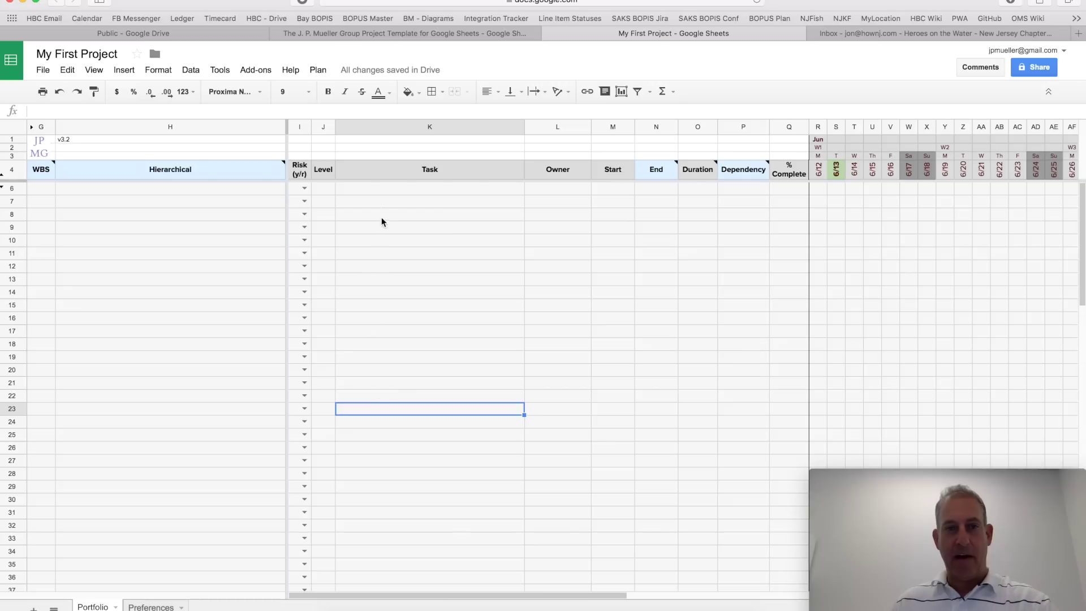
Step: Enter 'My Project Name' and 'First Task' in the Task column of rows 6 and 7
{"action": "left_click", "coordinate": [377, 196]}
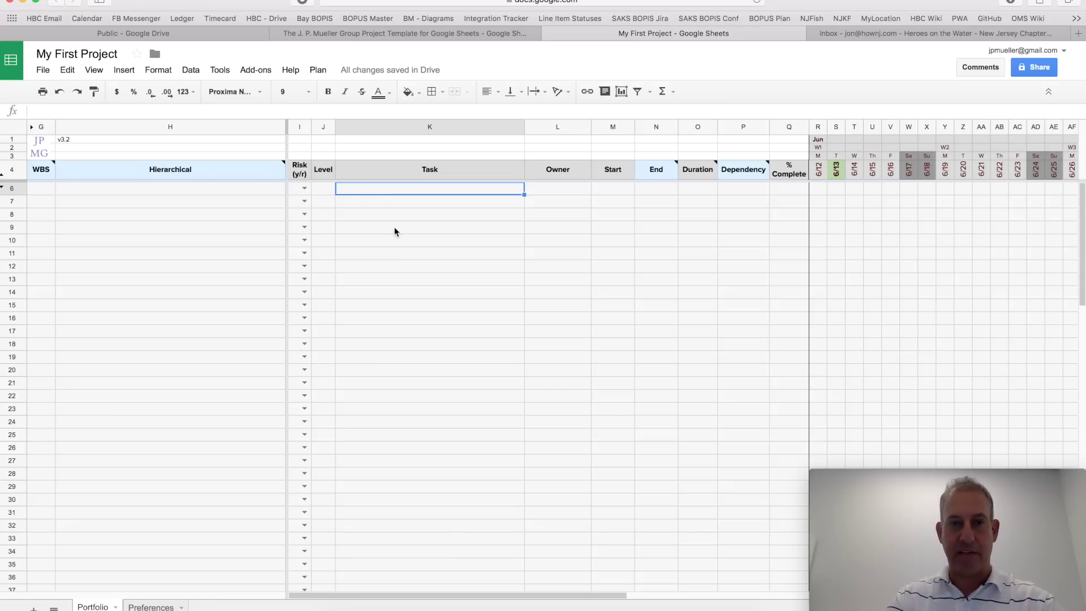
{"action": "type", "text": "My "}
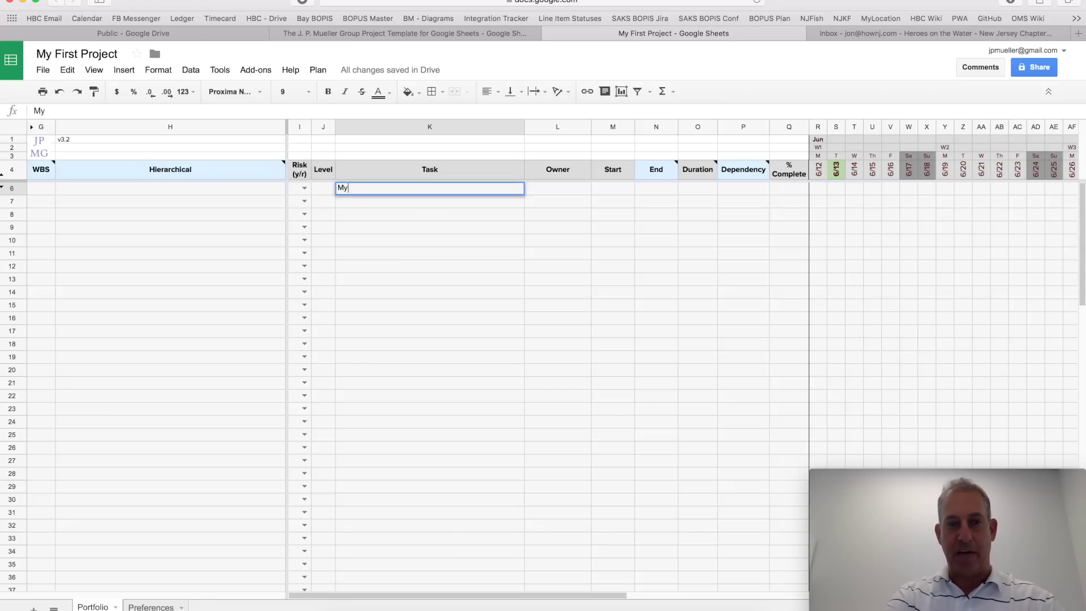
{"action": "type", "text": "Pro"}
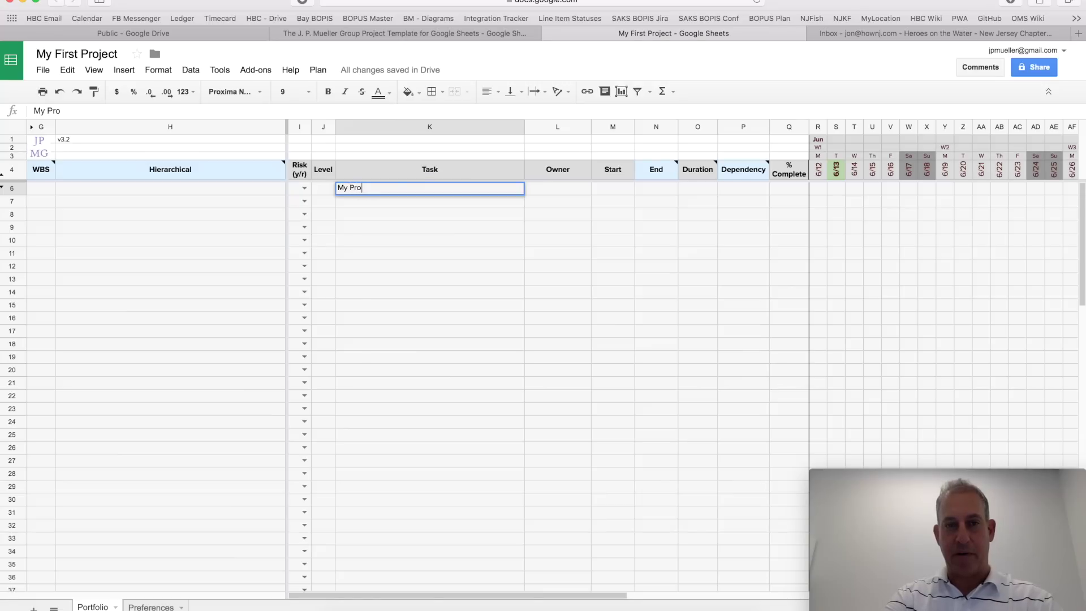
{"action": "type", "text": "ject Name"}
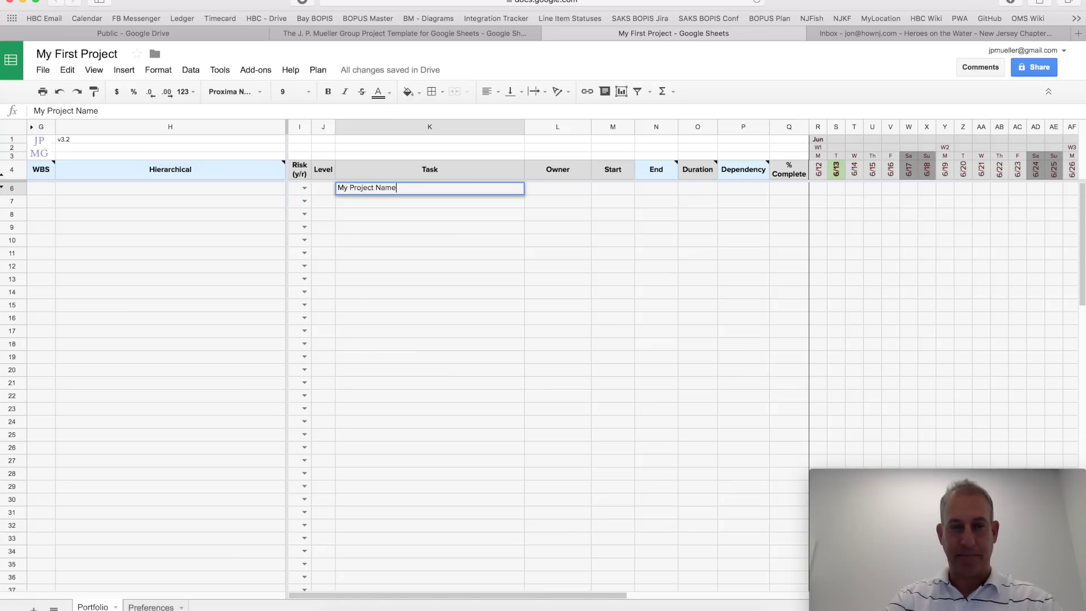
{"action": "key", "text": "Return"}
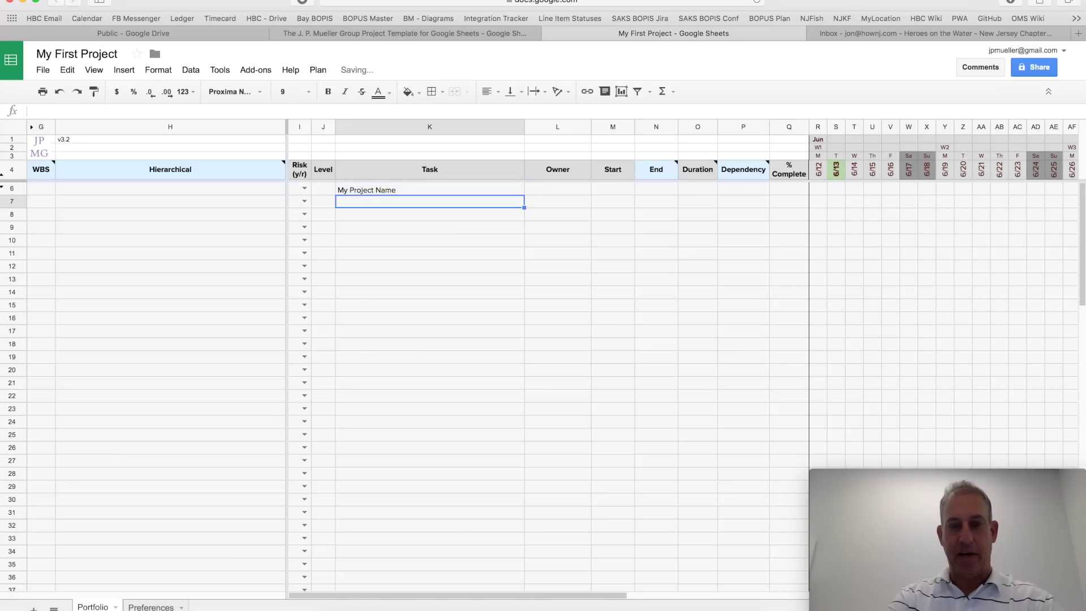
{"action": "type", "text": "First Task"}
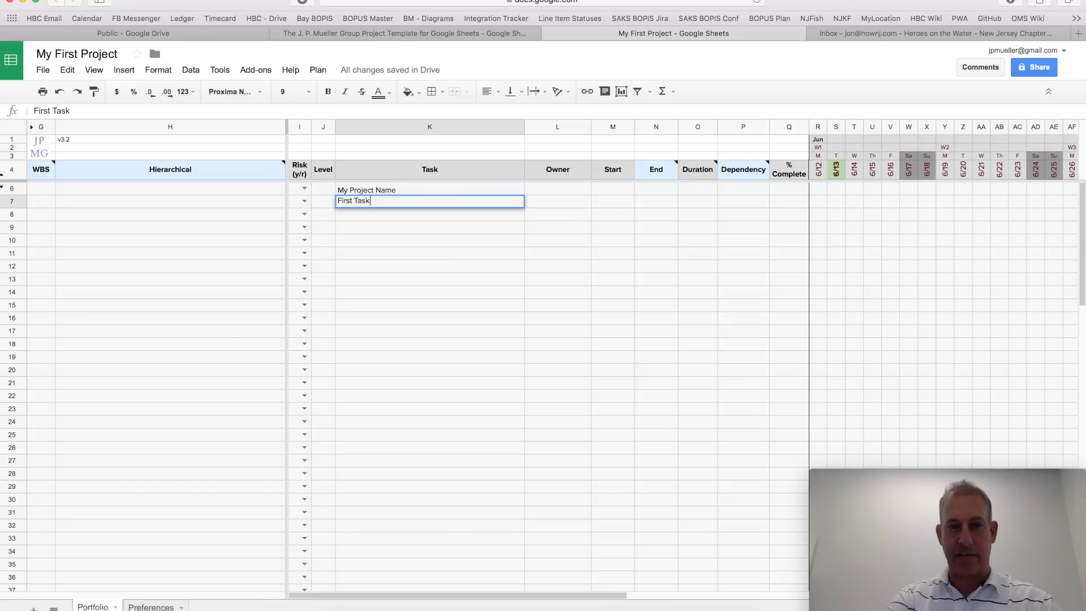
{"action": "key", "text": "Return"}
Step: Set the two rows to levels 1 and 2, giving WBS numbers 1 and 1.1
{"action": "key", "text": "Up"}
{"action": "key", "text": "Up"}
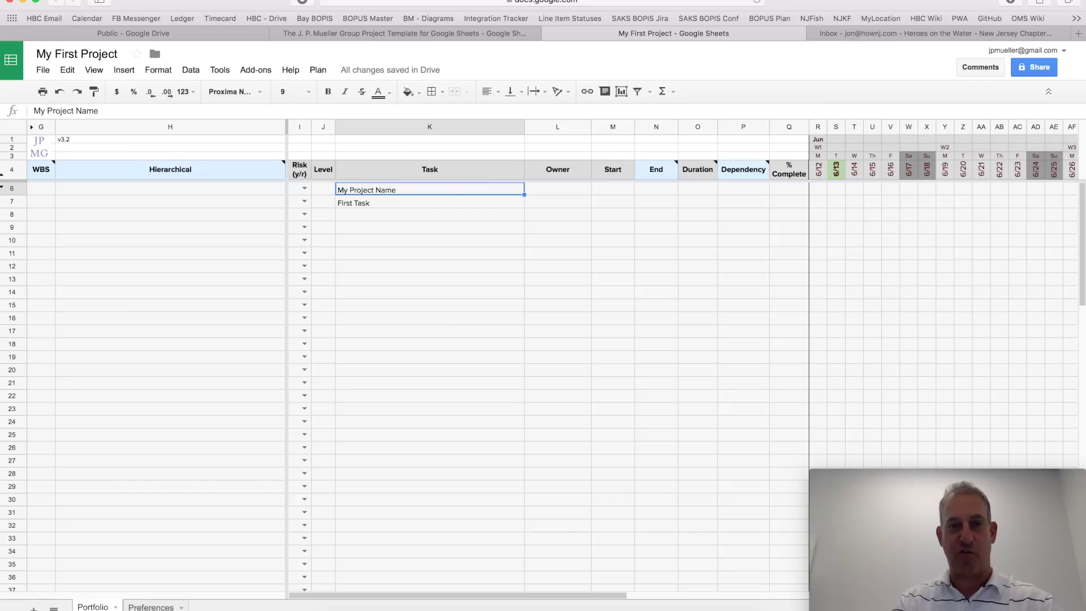
{"action": "key", "text": "Left"}
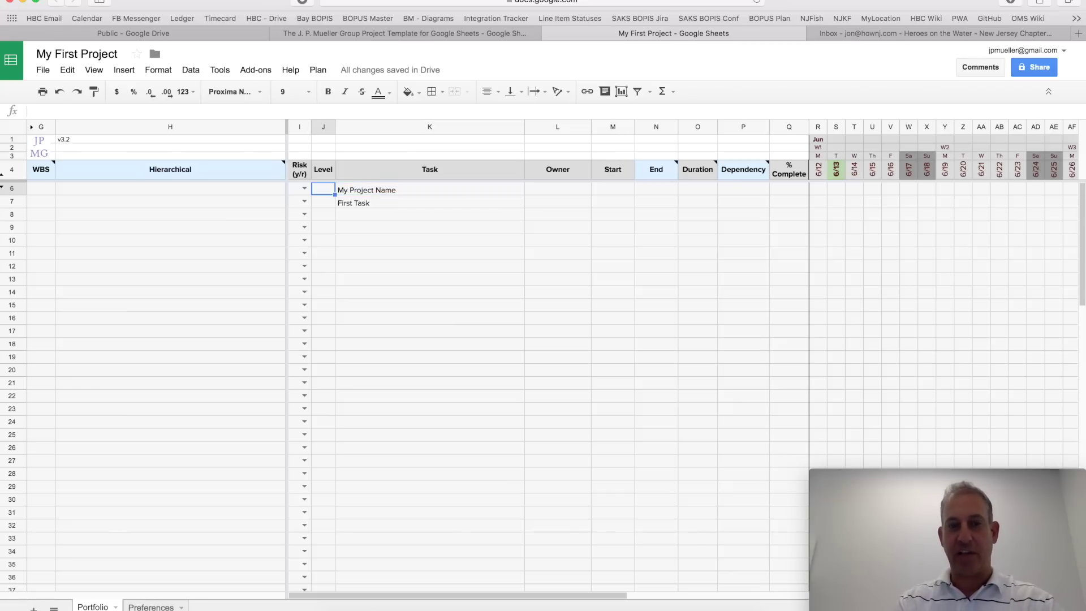
{"action": "type", "text": "1"}
{"action": "key", "text": "Return"}
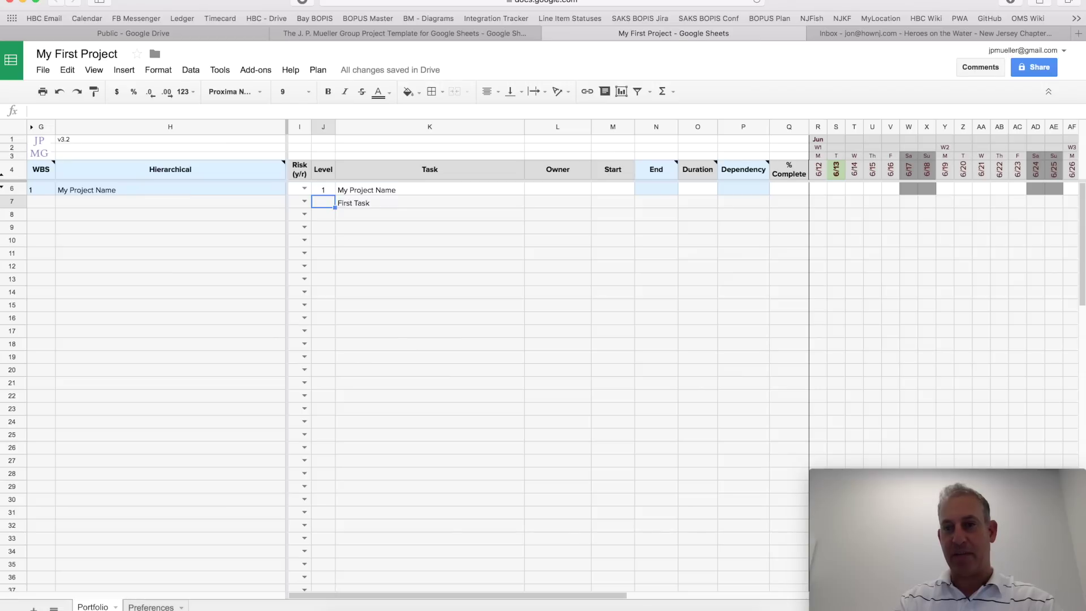
{"action": "type", "text": "2"}
{"action": "key", "text": "Return"}
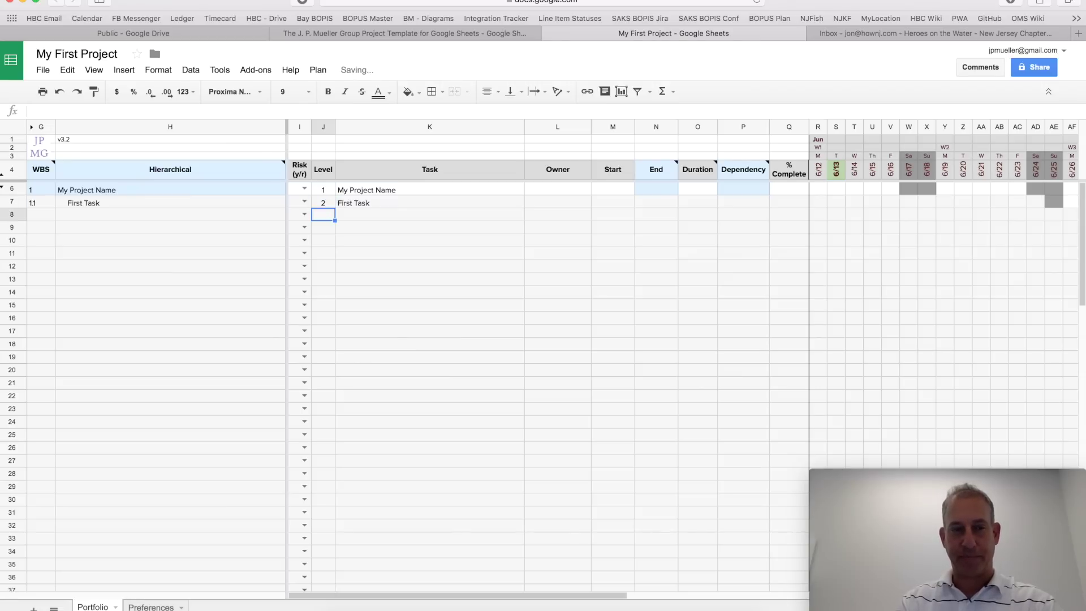
{"action": "left_click", "coordinate": [429, 215]}
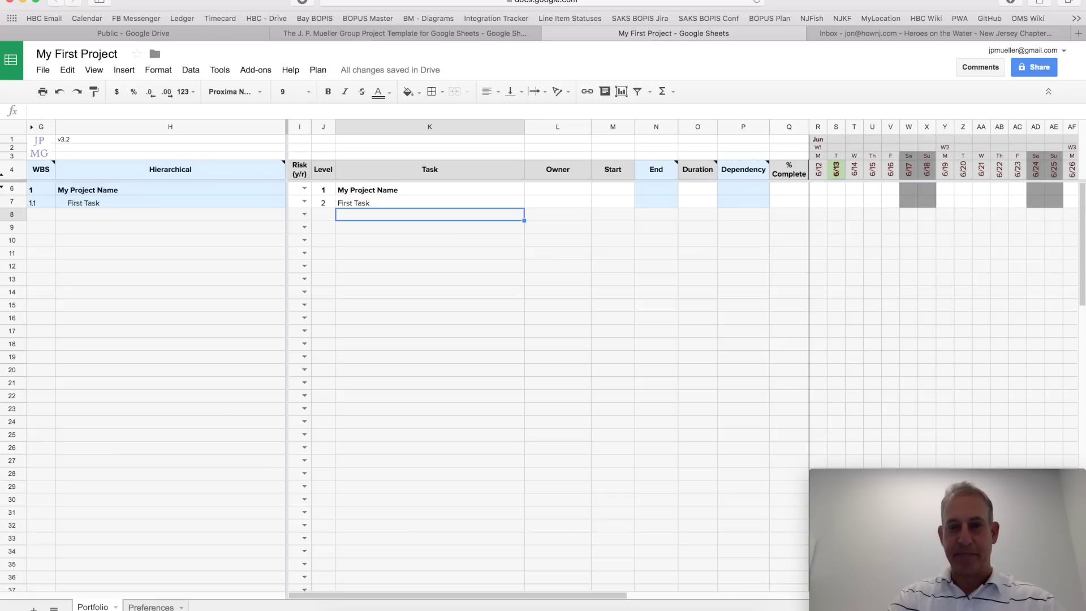
{"action": "key", "text": "Right"}
Step: Enter the owner's name for First Task and set its start date to 6/1/17
{"action": "key", "text": "Up"}
{"action": "key", "text": "Up"}
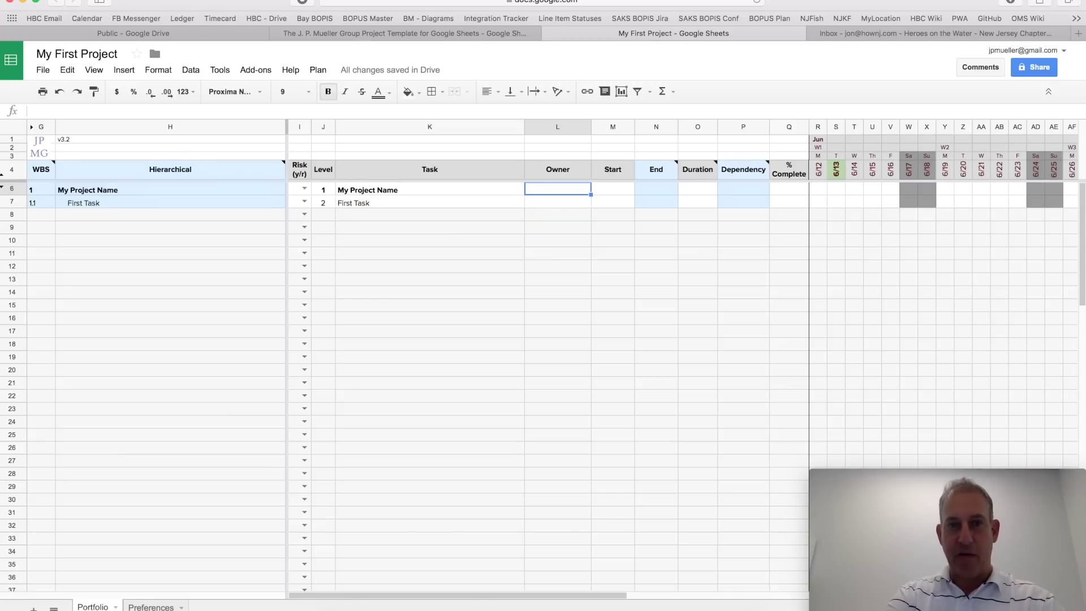
{"action": "left_click", "coordinate": [557, 201]}
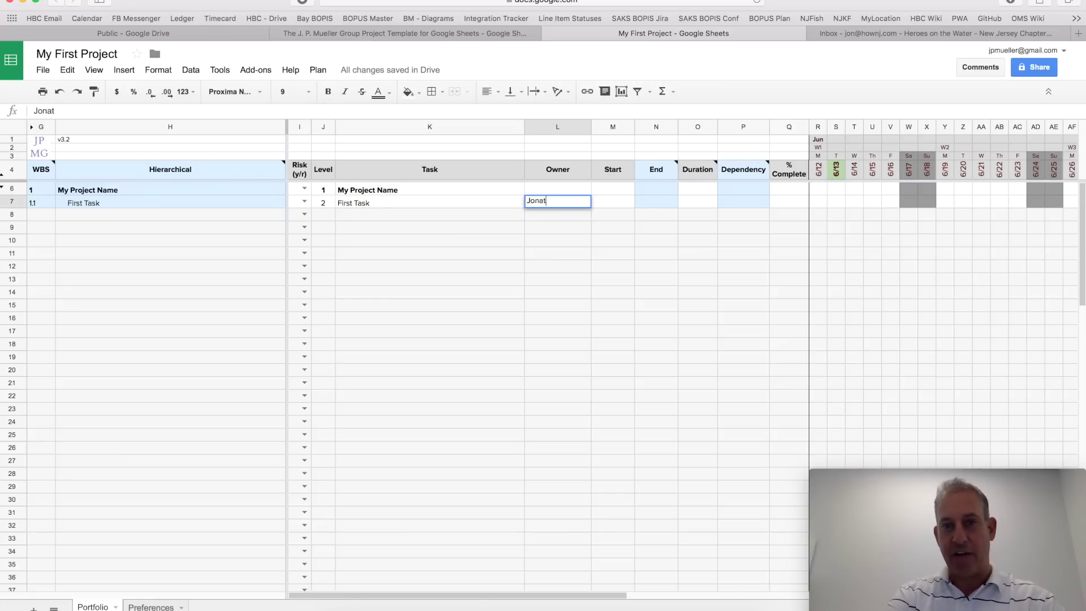
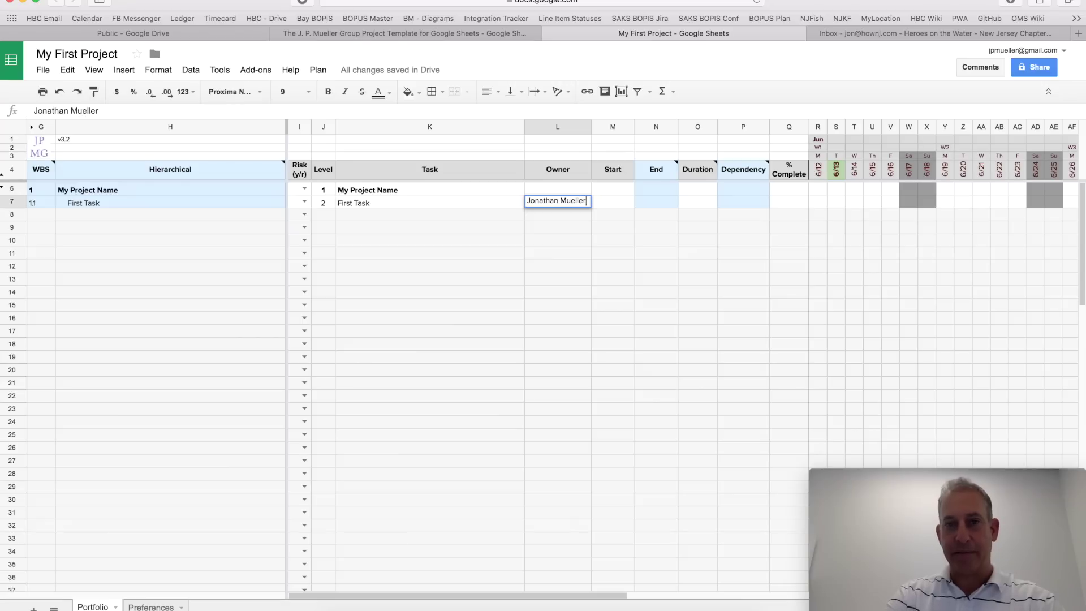
{"action": "key", "text": "Tab"}
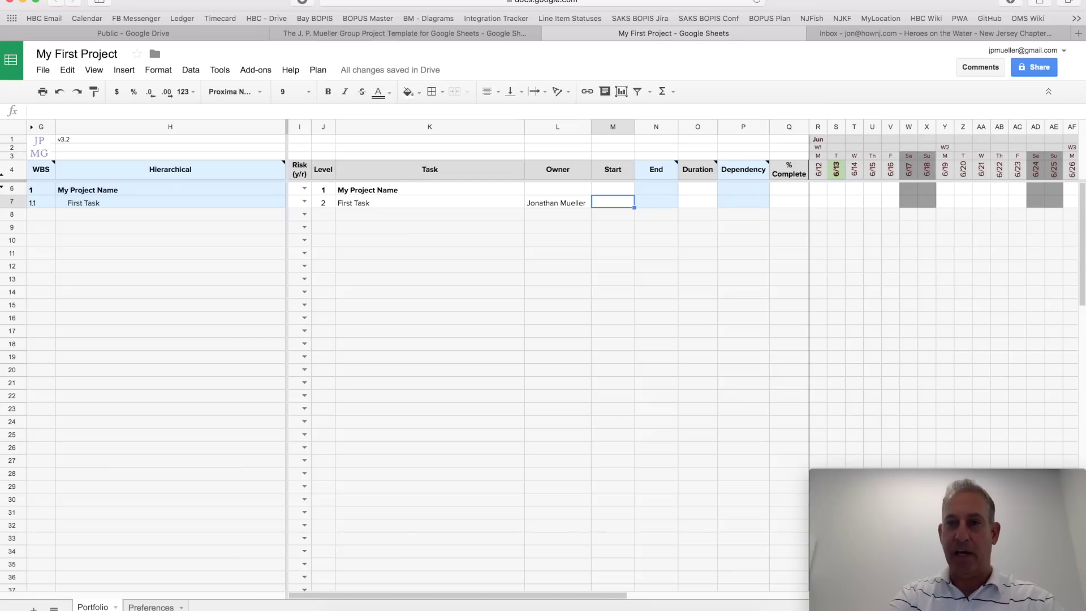
{"action": "type", "text": "6/1/17"}
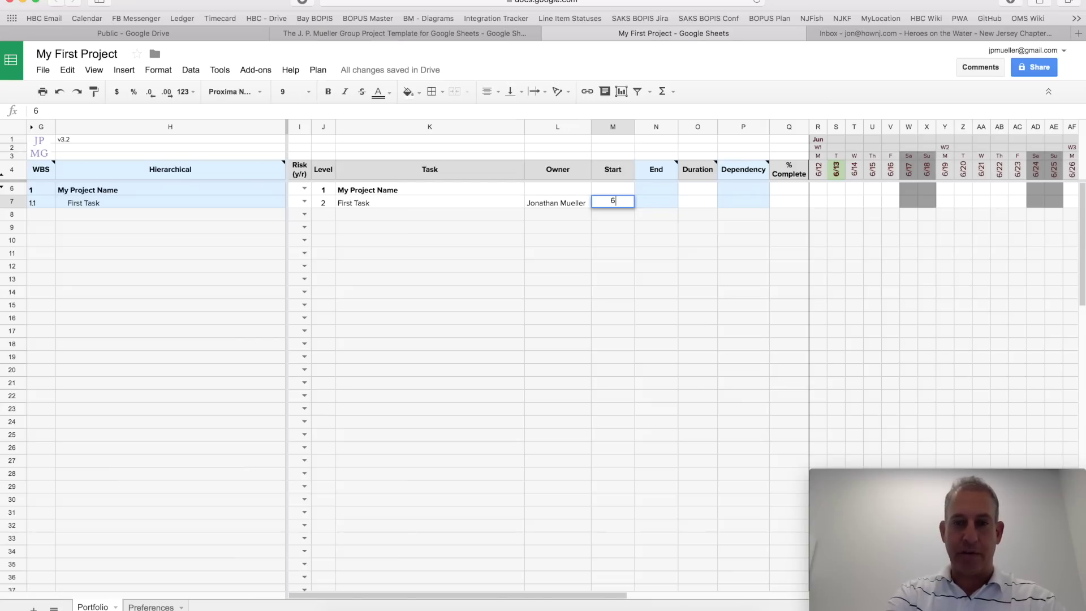
{"action": "key", "text": "Return"}
Step: Give First Task a 3 days duration so it ends 6/5/17
{"action": "left_click", "coordinate": [613, 226]}
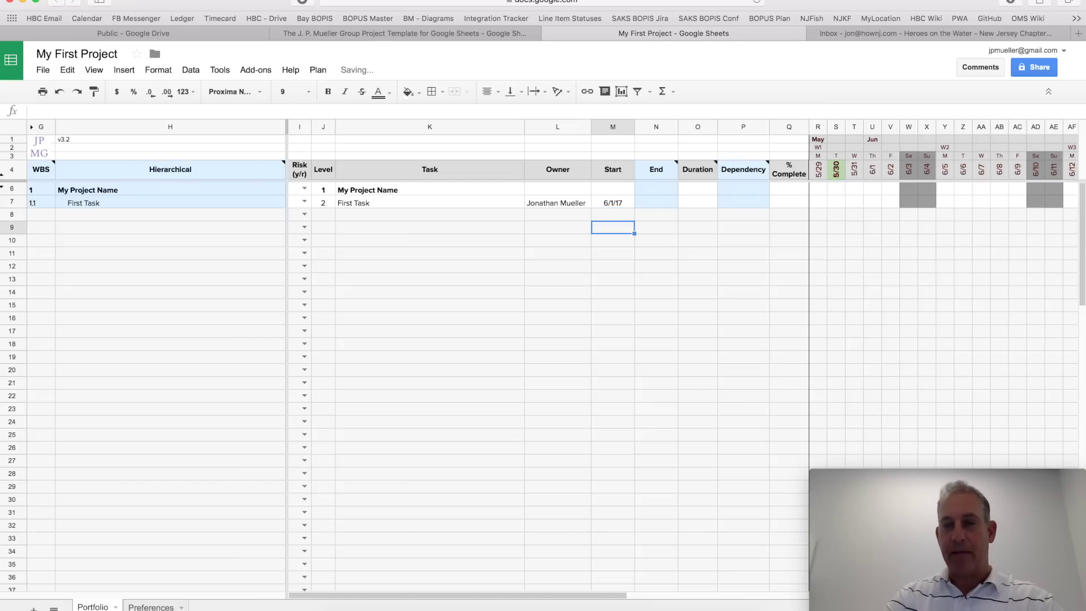
{"action": "key", "text": "Up"}
{"action": "key", "text": "Up"}
{"action": "key", "text": "Right"}
{"action": "key", "text": "Right"}
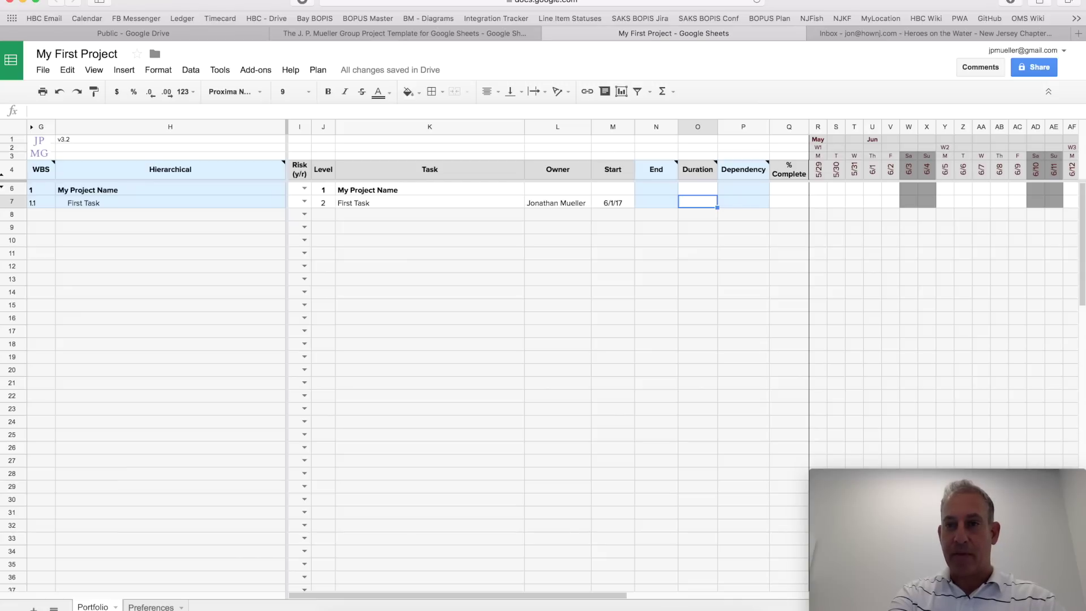
{"action": "type", "text": "3 days"}
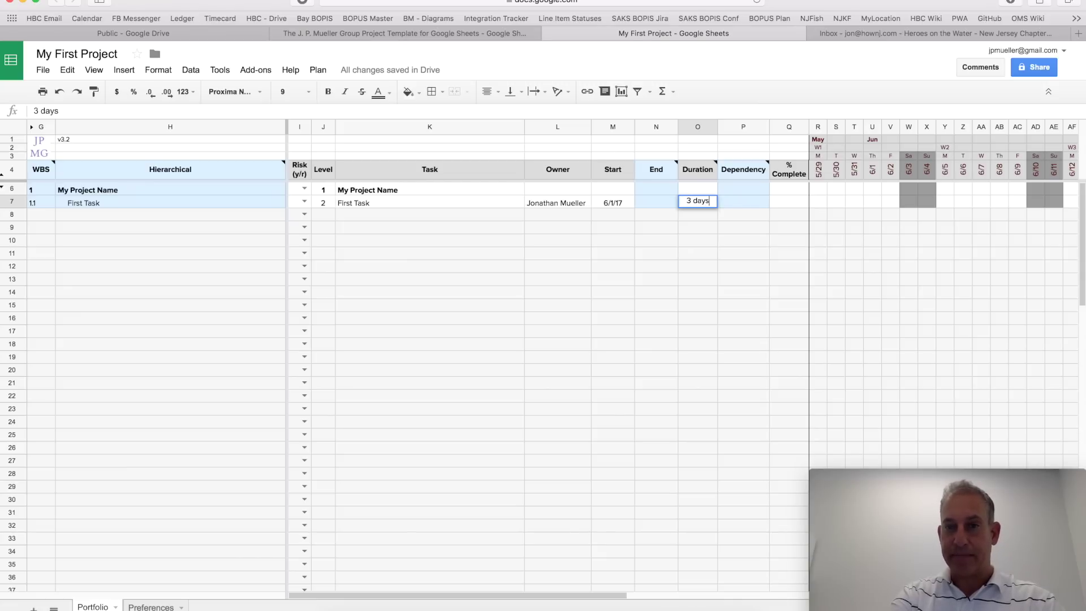
{"action": "key", "text": "Return"}
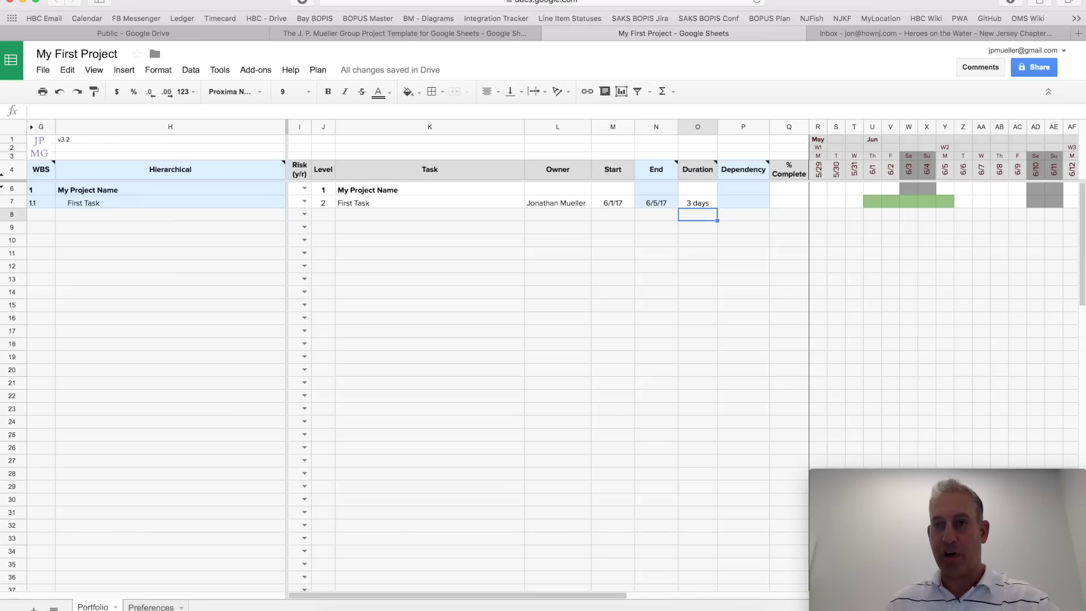
Step: Enter 'Second Task' and 'Third Task' in the Task column of rows 8 and 9
{"action": "left_click", "coordinate": [355, 215]}
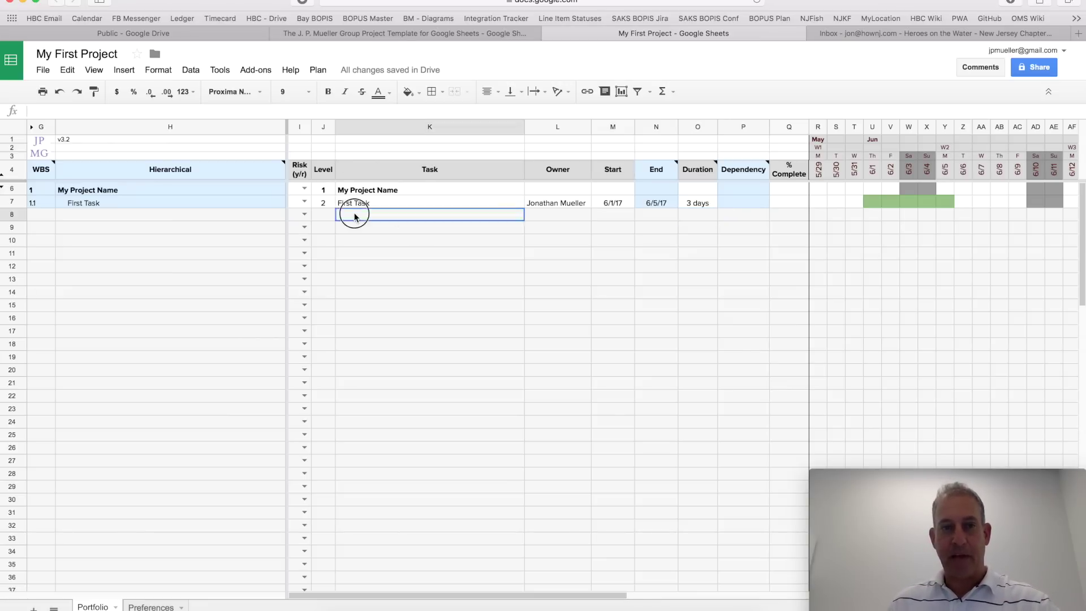
{"action": "type", "text": "Second Task"}
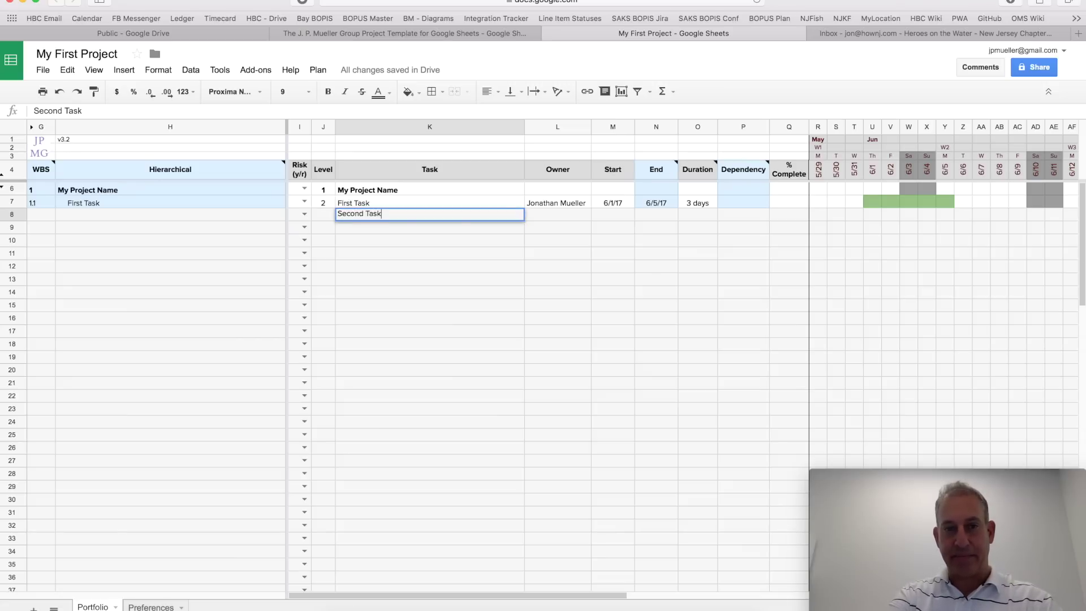
{"action": "key", "text": "Return"}
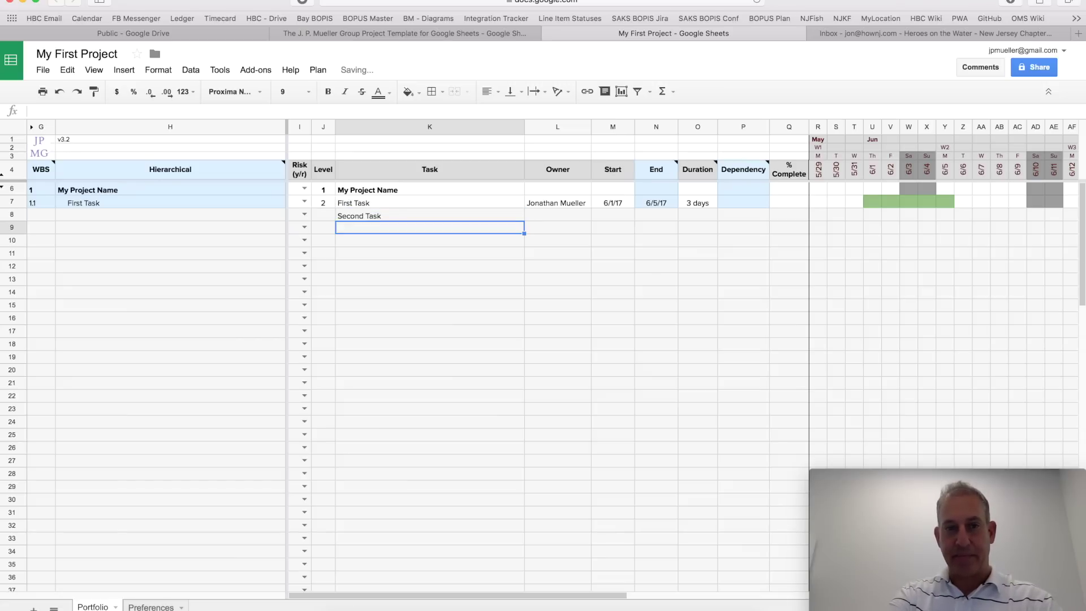
{"action": "type", "text": "Third Task"}
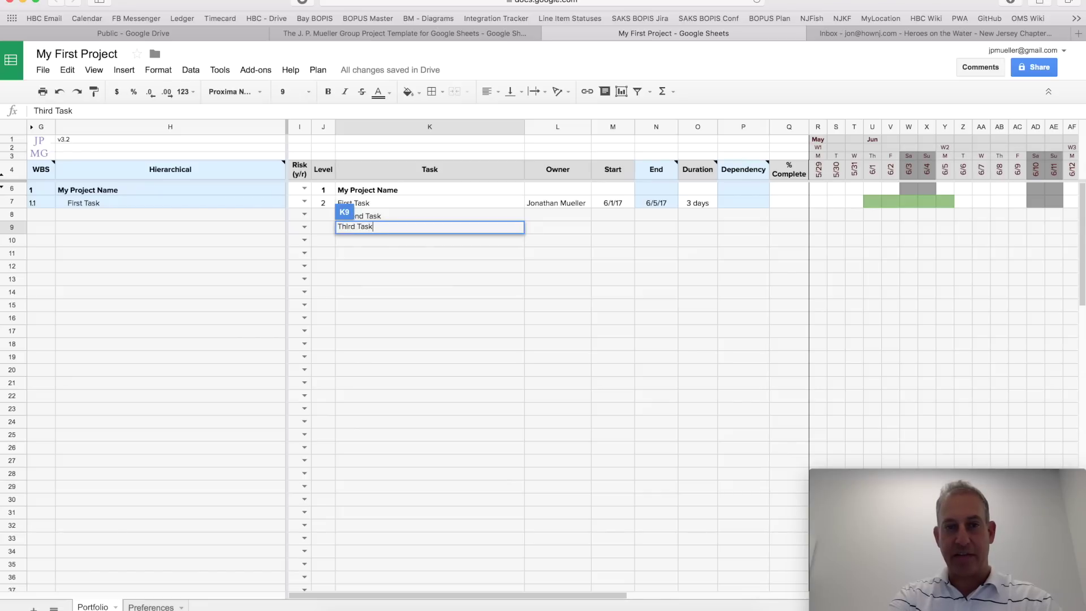
{"action": "key", "text": "Return"}
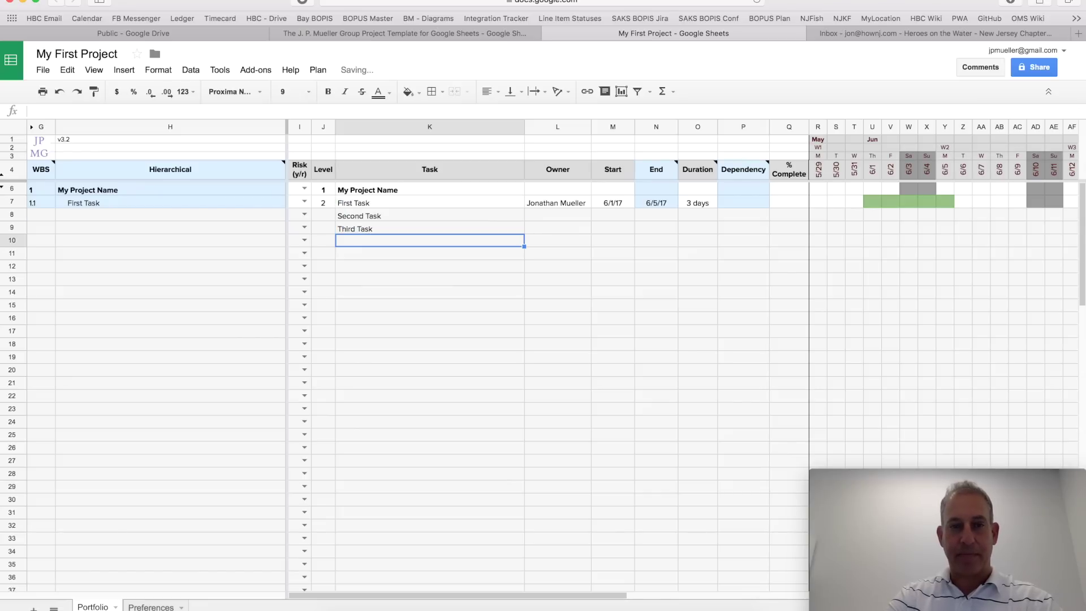
Step: Set both new tasks to level 2, numbering them 1.2 and 1.3
{"action": "key", "text": "Up"}
{"action": "key", "text": "Up"}
{"action": "key", "text": "Left"}
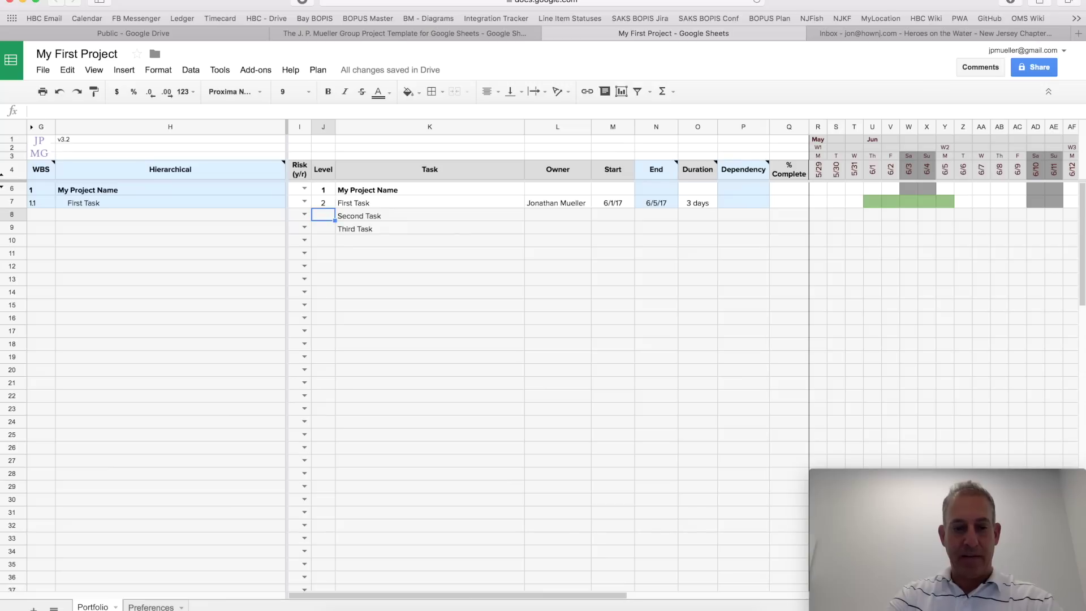
{"action": "type", "text": "2"}
{"action": "key", "text": "Return"}
{"action": "type", "text": "2"}
{"action": "key", "text": "Return"}
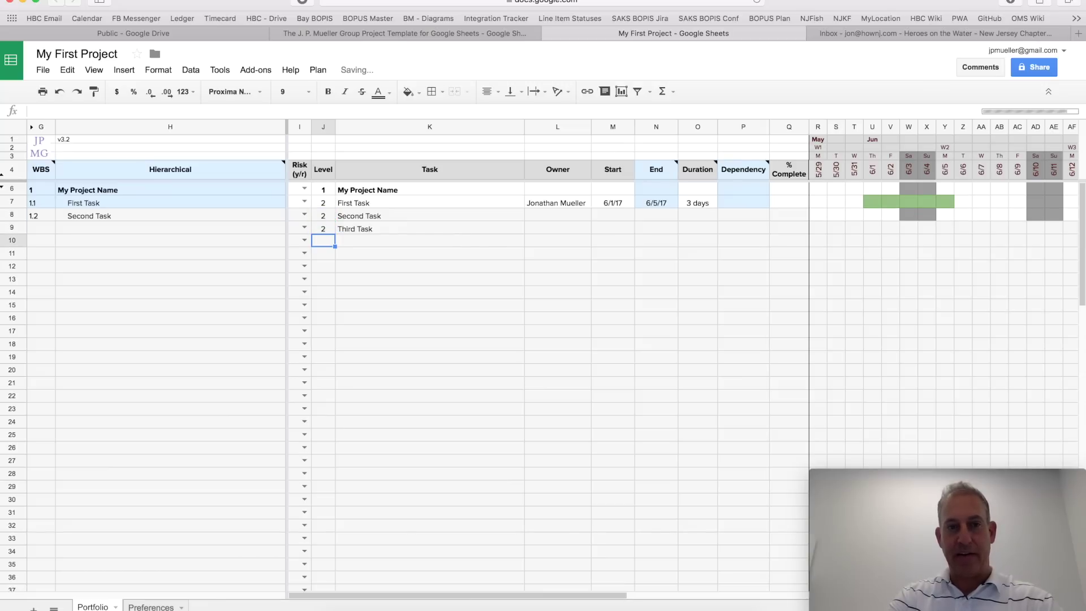
{"action": "left_click", "coordinate": [323, 228]}
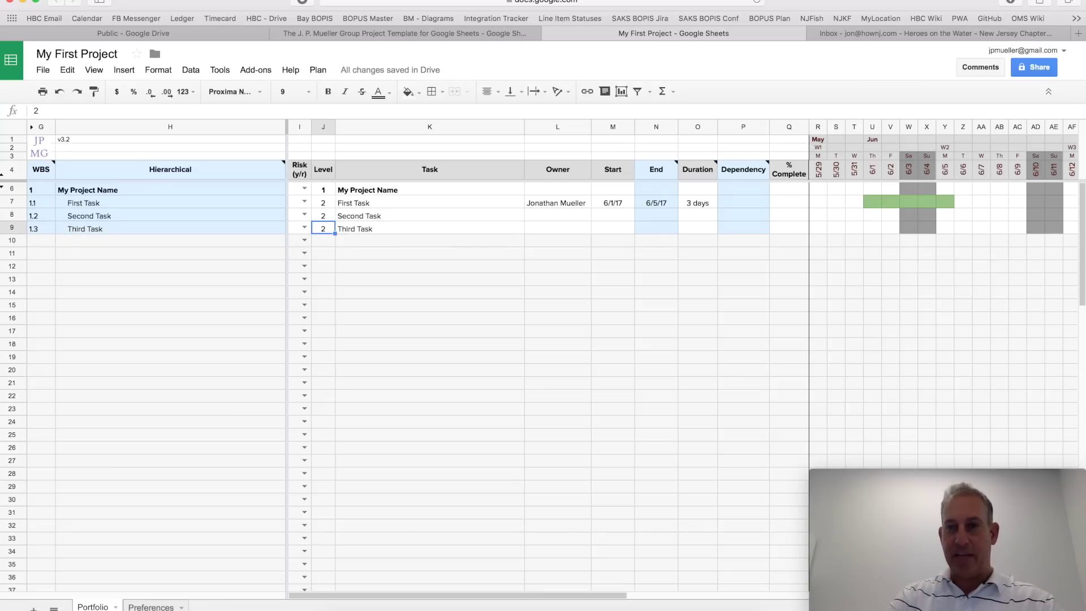
{"action": "key", "text": "Right"}
{"action": "key", "text": "Right"}
{"action": "key", "text": "Right"}
Step: Start Second Task the day after First Task ends (6/6/17) and give it 5 dys
{"action": "key", "text": "Up"}
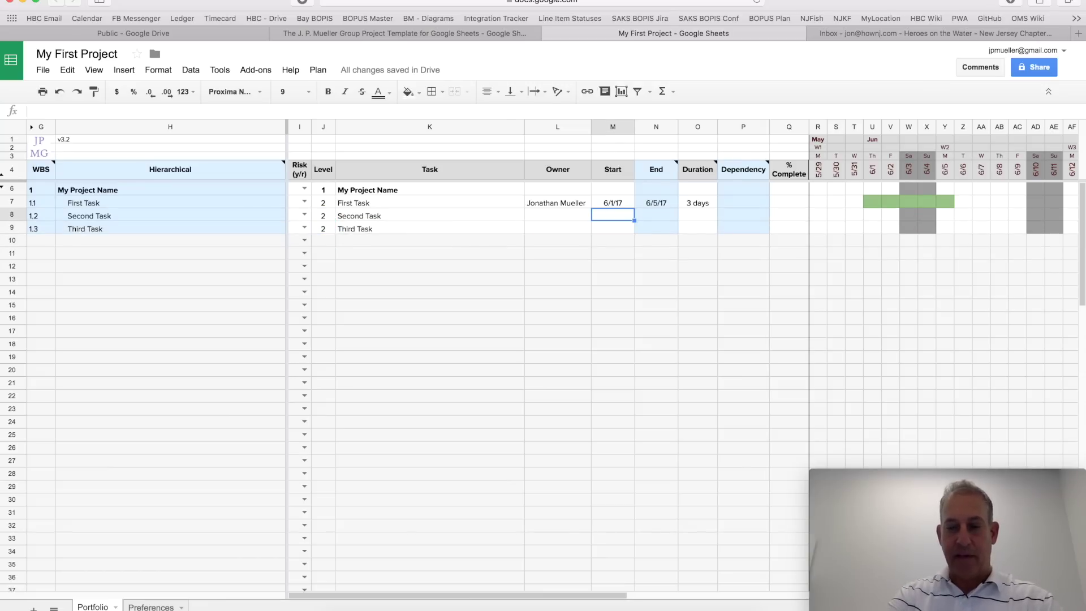
{"action": "type", "text": "="}
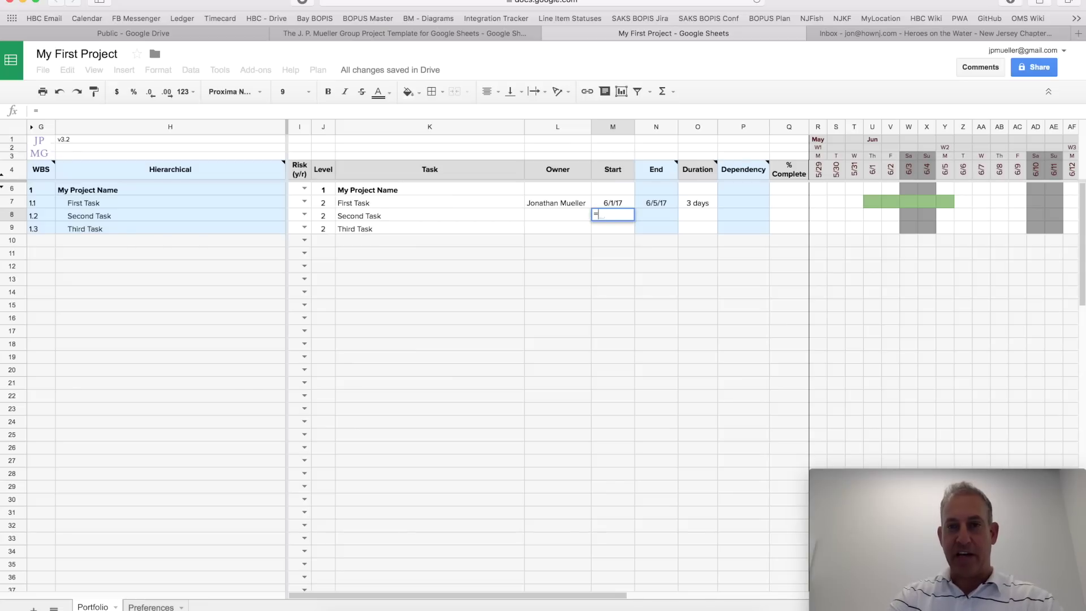
{"action": "key", "text": "Right"}
{"action": "key", "text": "Up"}
{"action": "type", "text": "+1"}
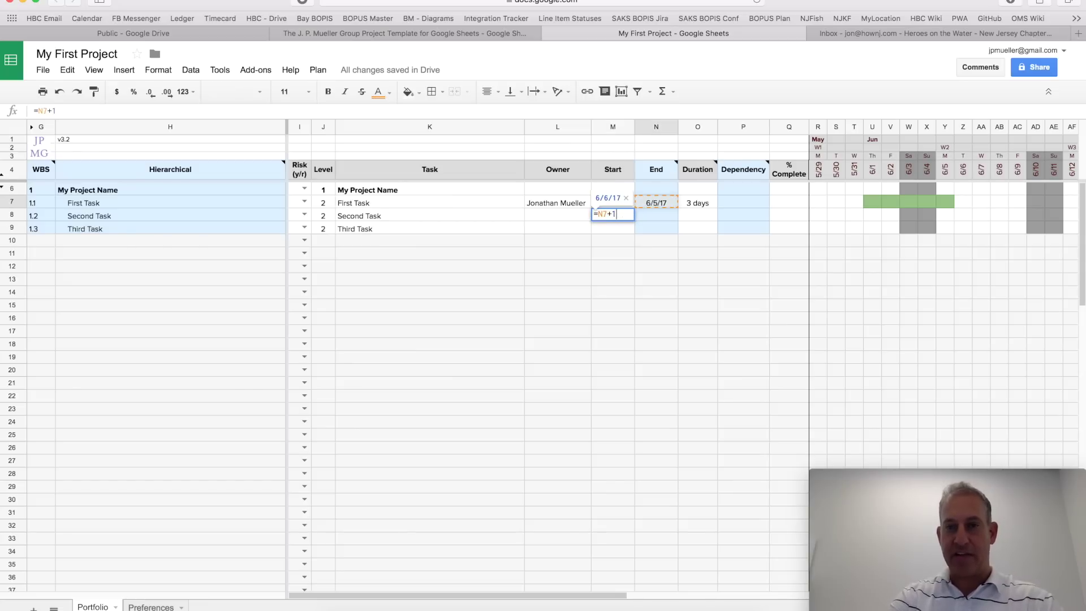
{"action": "key", "text": "Return"}
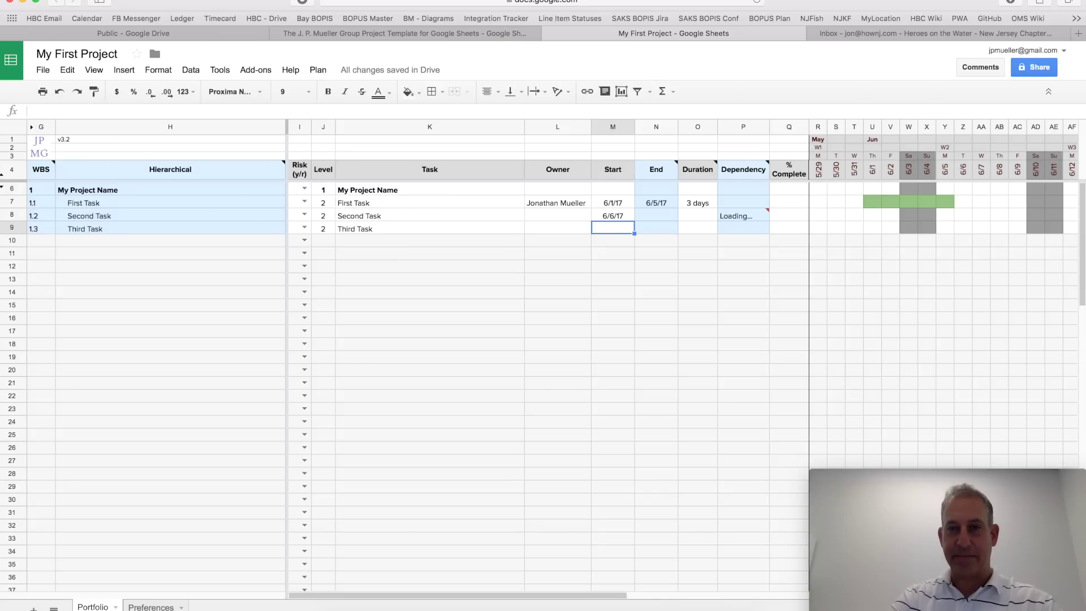
{"action": "key", "text": "Right"}
{"action": "key", "text": "Right"}
{"action": "key", "text": "Up"}
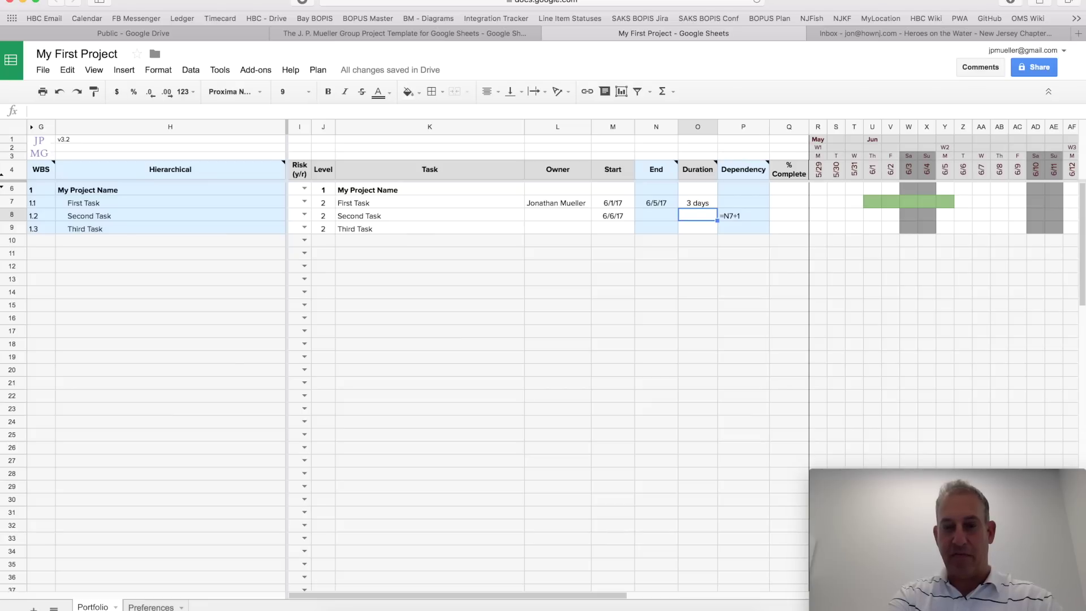
{"action": "type", "text": "5 dys"}
{"action": "key", "text": "Return"}
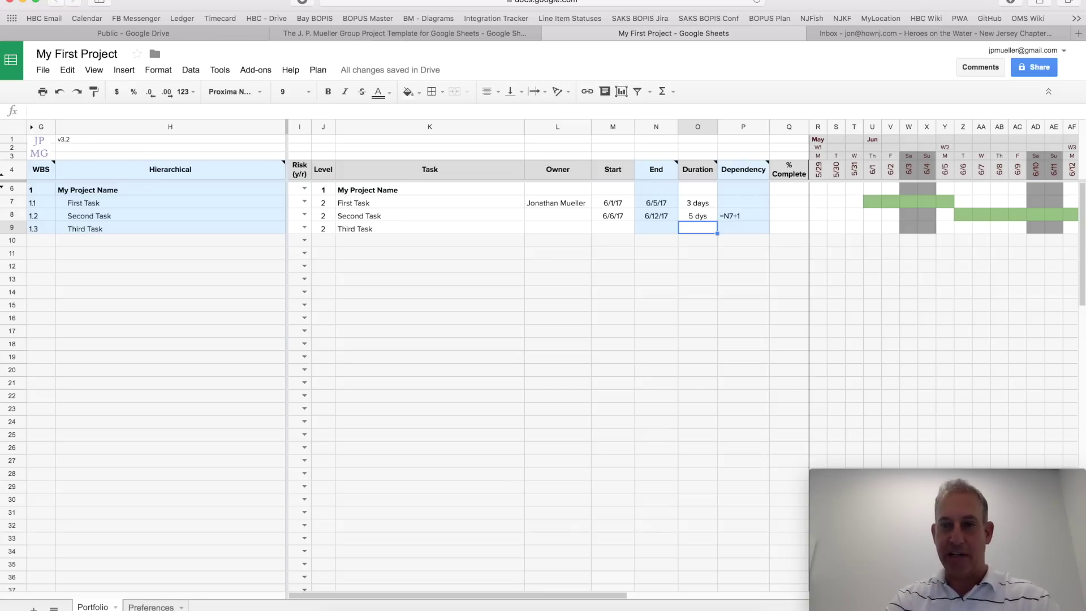
Step: Assign First Task's owner to Second and Third Task using the autocomplete suggestion
{"action": "key", "text": "Left"}
{"action": "key", "text": "Left"}
{"action": "key", "text": "Left"}
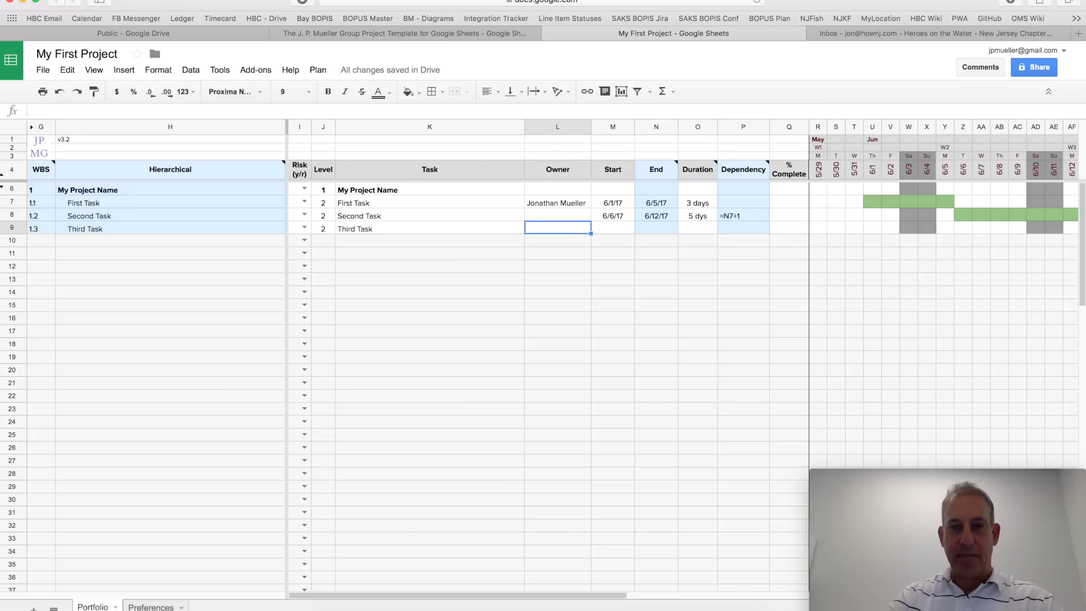
{"action": "key", "text": "Up"}
{"action": "type", "text": "J"}
{"action": "key", "text": "Return"}
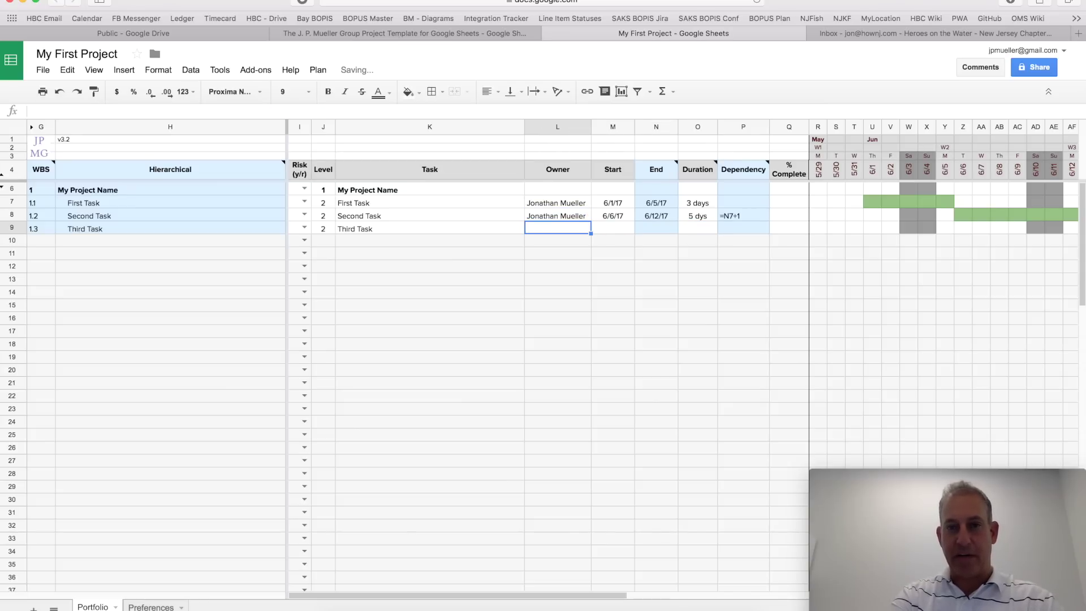
{"action": "type", "text": "Jo"}
{"action": "key", "text": "Return"}
Step: Start Third Task on Second Task's start date (6/6/17) with a 2 wks duration
{"action": "key", "text": "Right"}
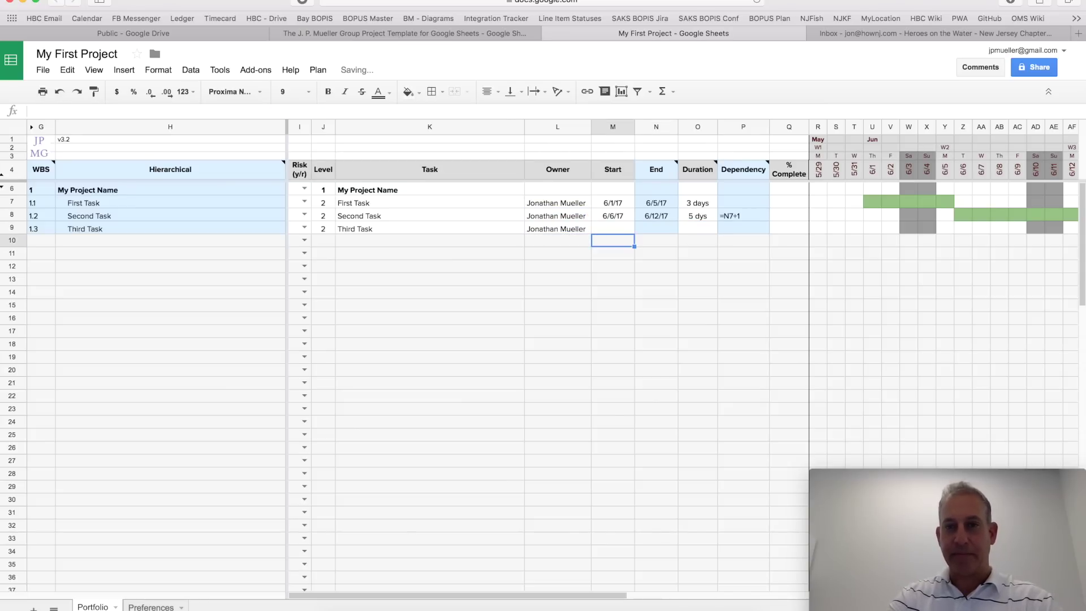
{"action": "key", "text": "Up"}
{"action": "type", "text": "="}
{"action": "key", "text": "Up"}
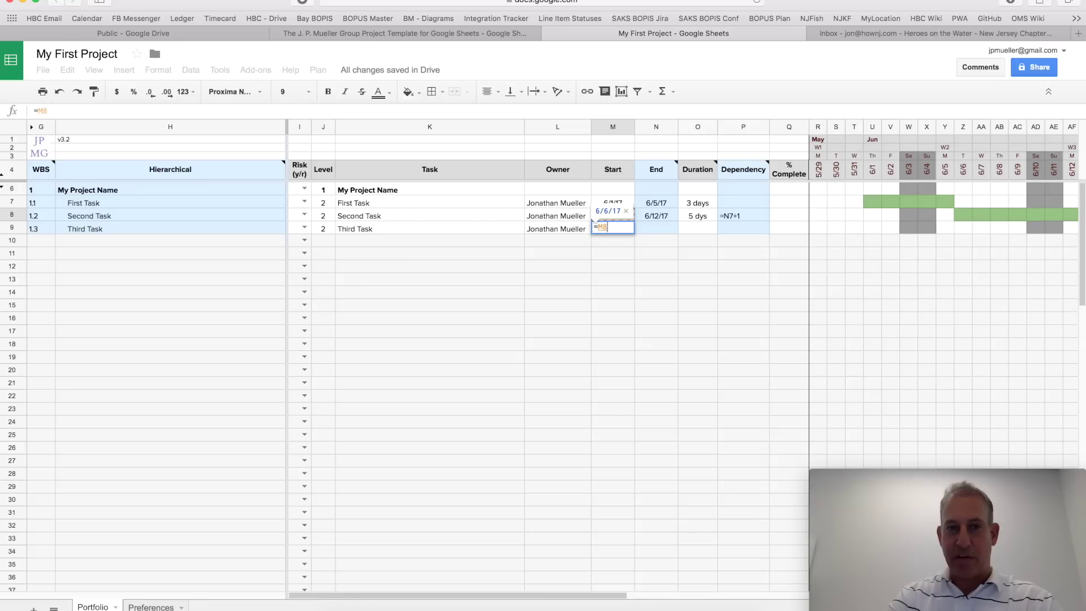
{"action": "key", "text": "Return"}
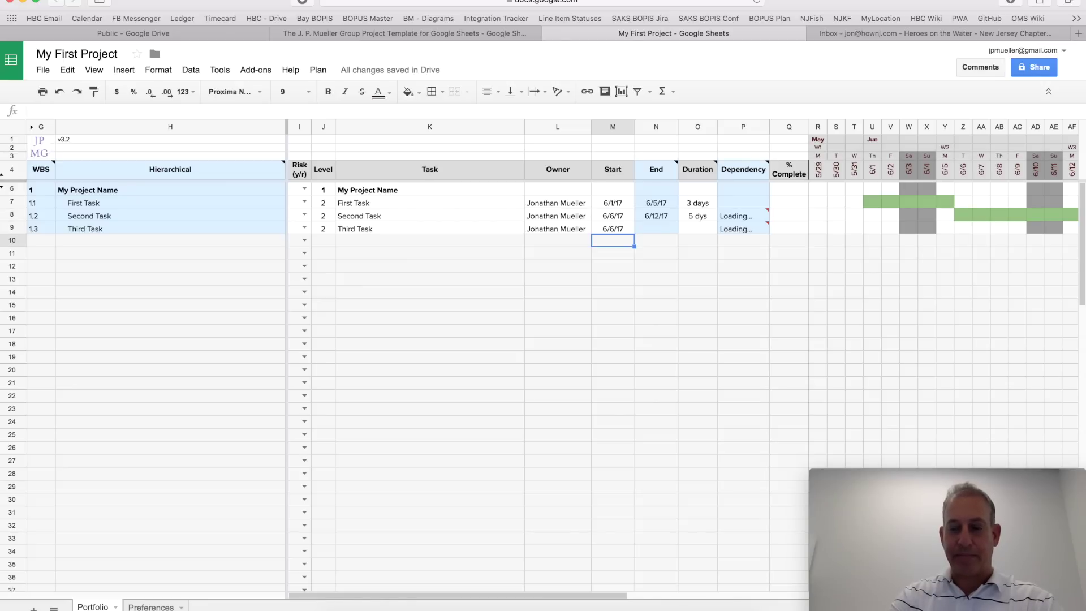
{"action": "key", "text": "Up"}
{"action": "key", "text": "Right"}
{"action": "key", "text": "Right"}
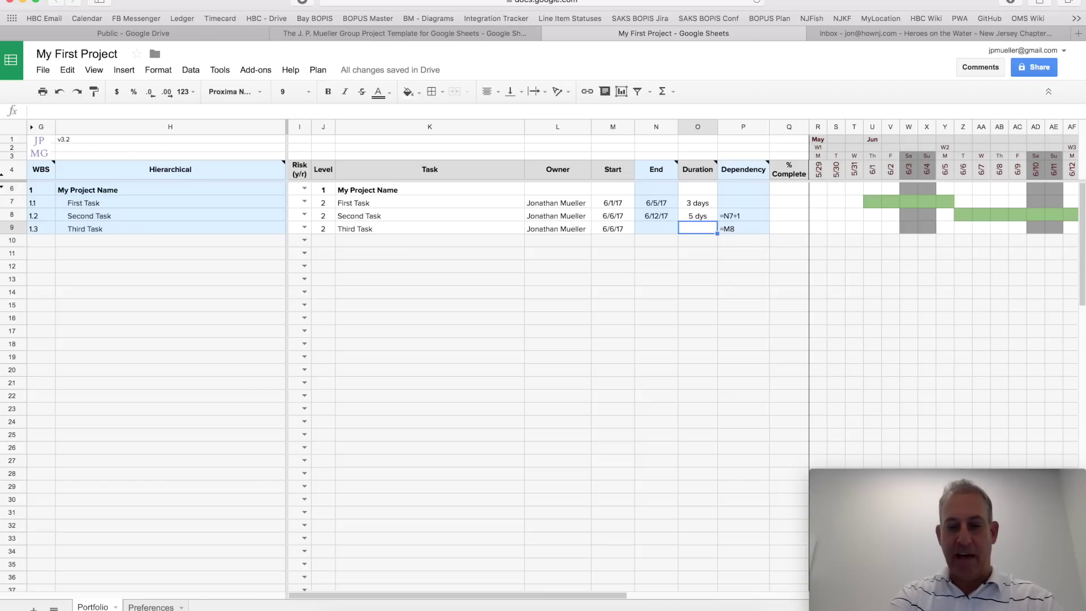
{"action": "key", "text": "Return"}
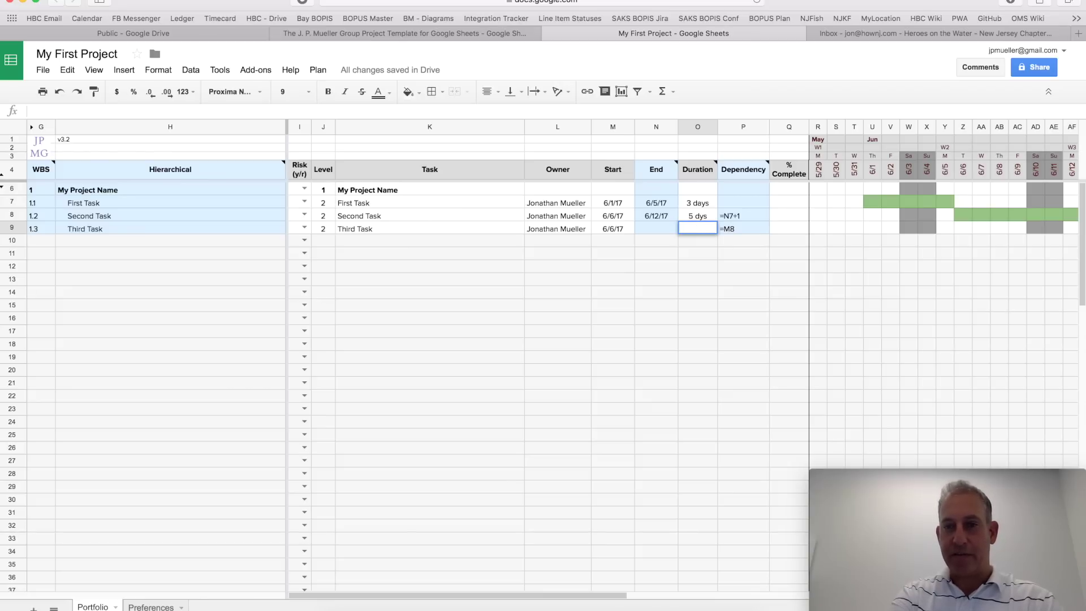
{"action": "type", "text": "2 wks"}
{"action": "key", "text": "Return"}
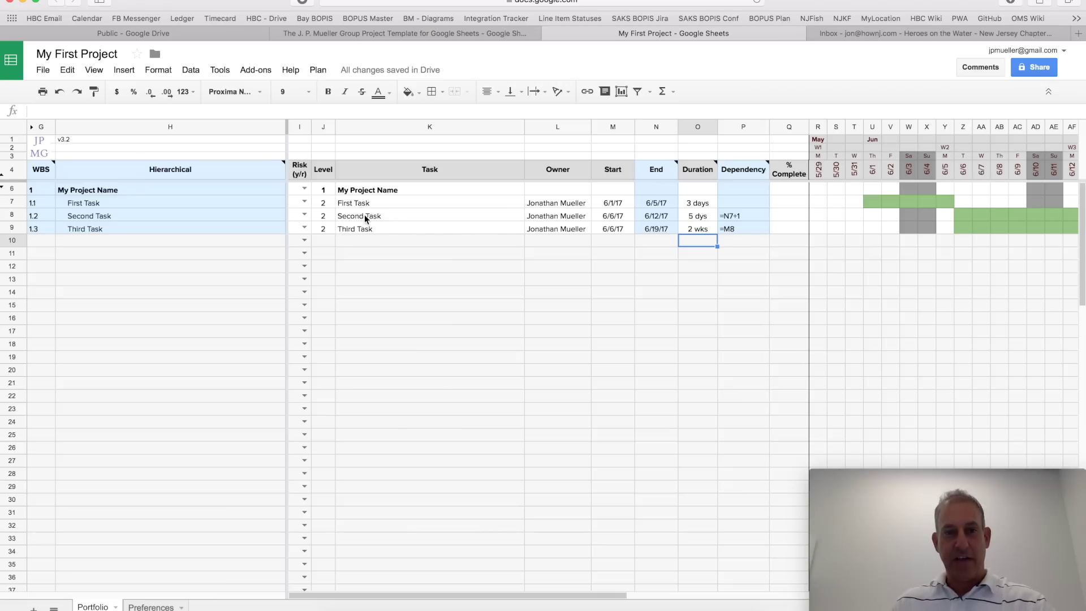
Step: Indent Second Task and Third Task under First Task to level 3, numbered 1.1.1 and 1.1.2
{"action": "left_click_drag", "start_coordinate": [364, 216], "coordinate": [365, 229]}
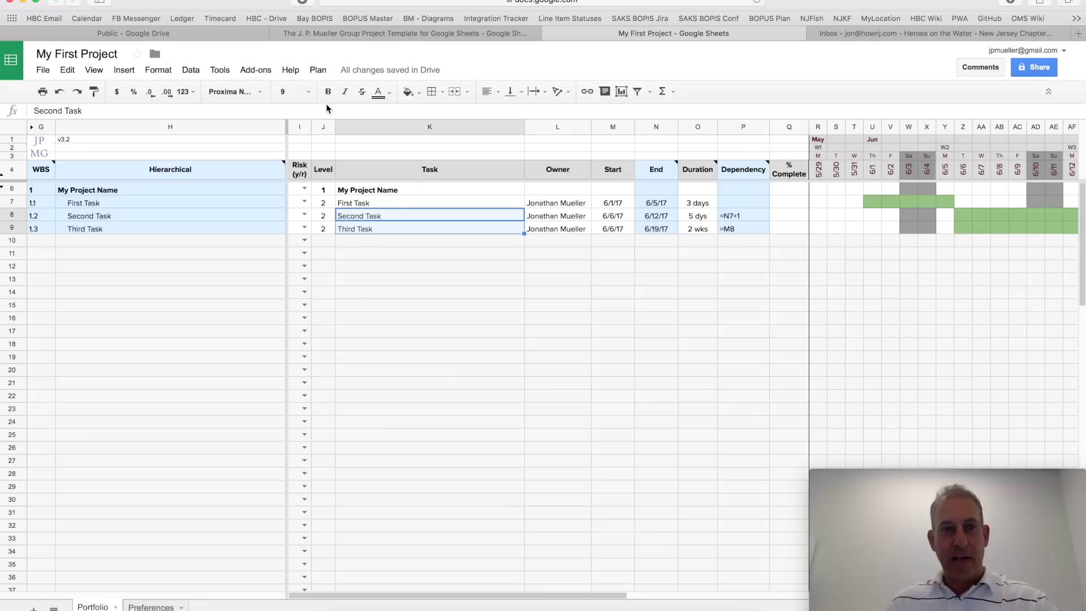
{"action": "left_click", "coordinate": [318, 71]}
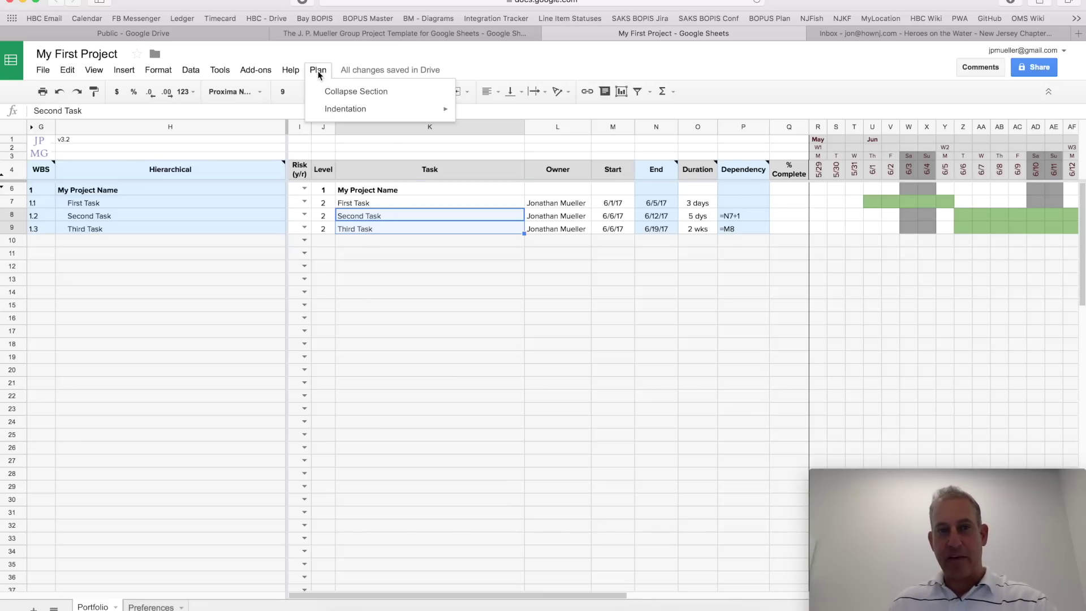
{"action": "mouse_move", "coordinate": [338, 113]}
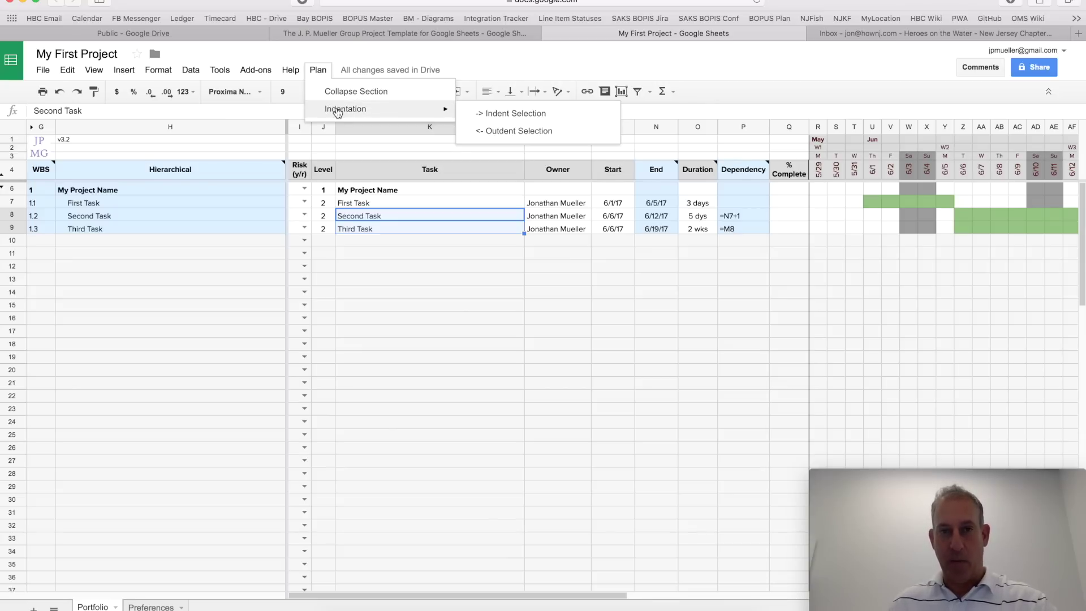
{"action": "left_click", "coordinate": [486, 114]}
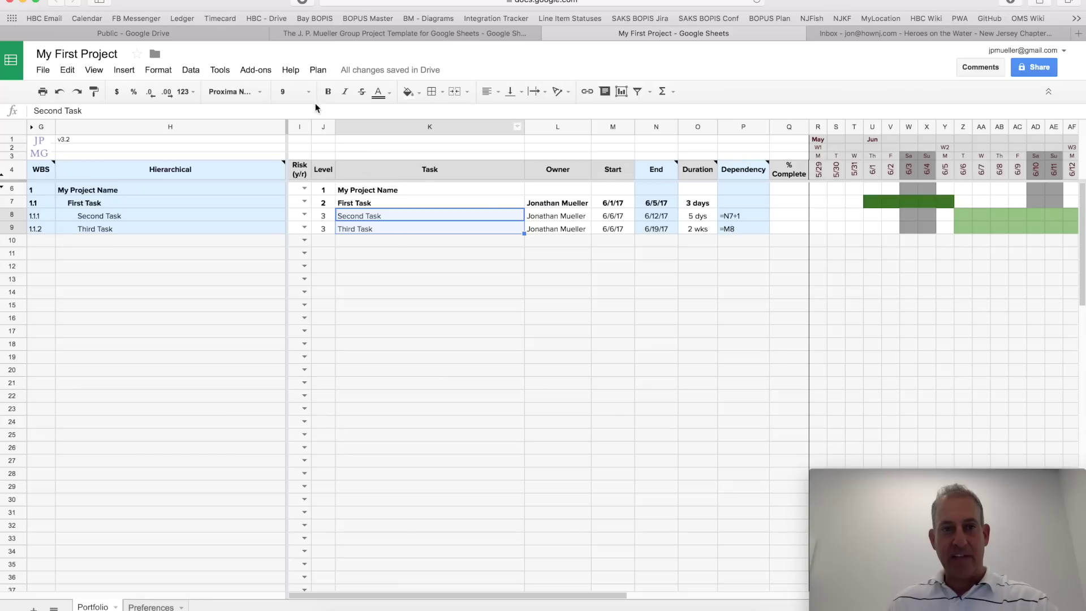
{"action": "left_click", "coordinate": [312, 71]}
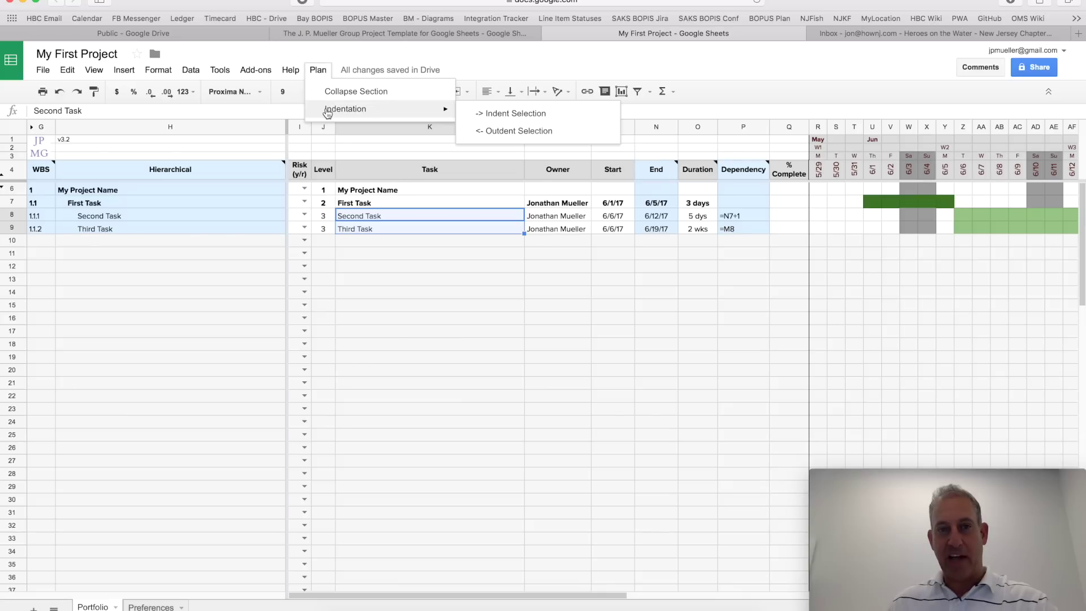
Step: Select rows 8–9 and outdent Second and Third Task back to level 2 (1.2, 1.3)
{"action": "left_click", "coordinate": [399, 266]}
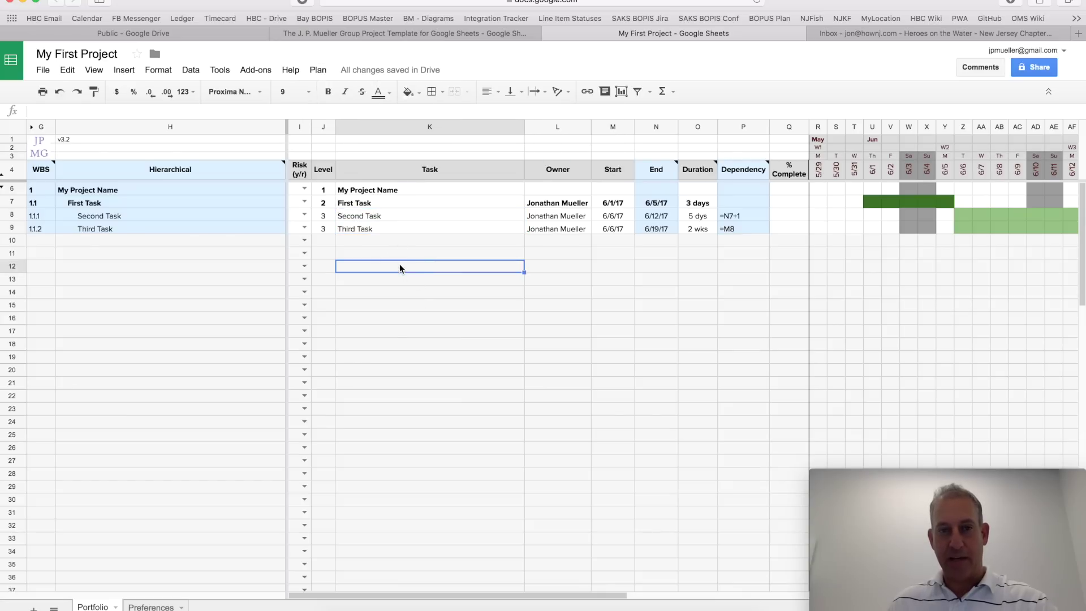
{"action": "left_click_drag", "start_coordinate": [409, 216], "coordinate": [412, 229]}
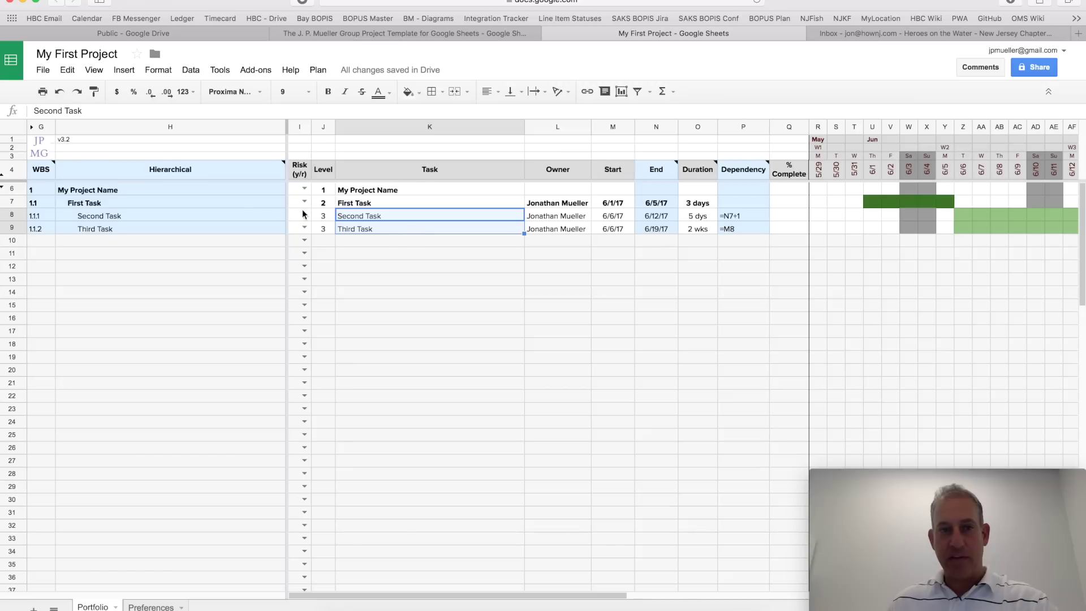
{"action": "left_click_drag", "start_coordinate": [249, 211], "coordinate": [249, 223]}
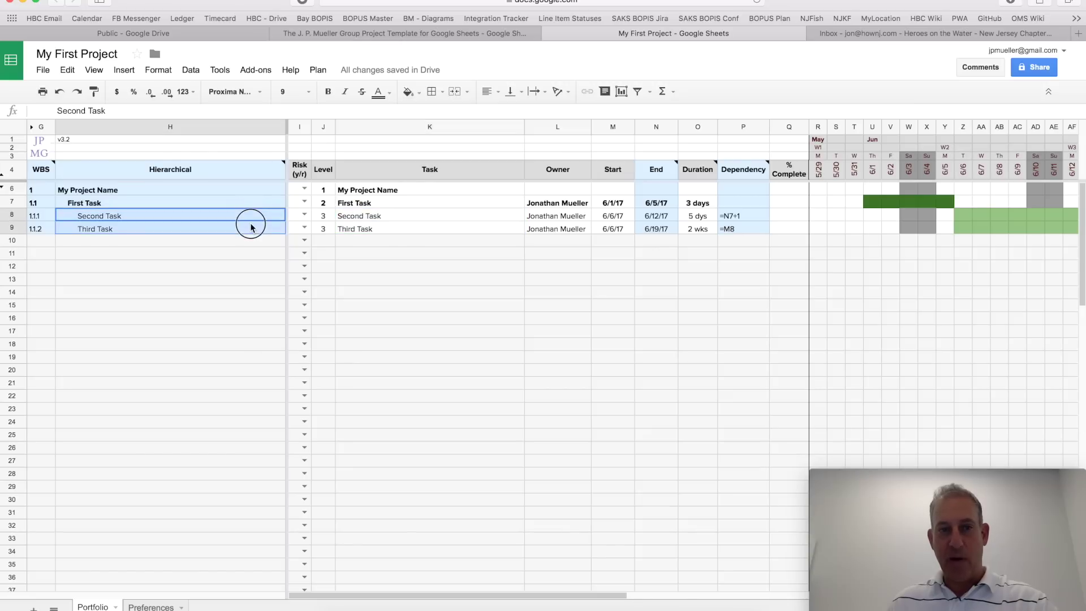
{"action": "left_click", "coordinate": [375, 227]}
{"action": "left_click_drag", "start_coordinate": [10, 216], "coordinate": [11, 228]}
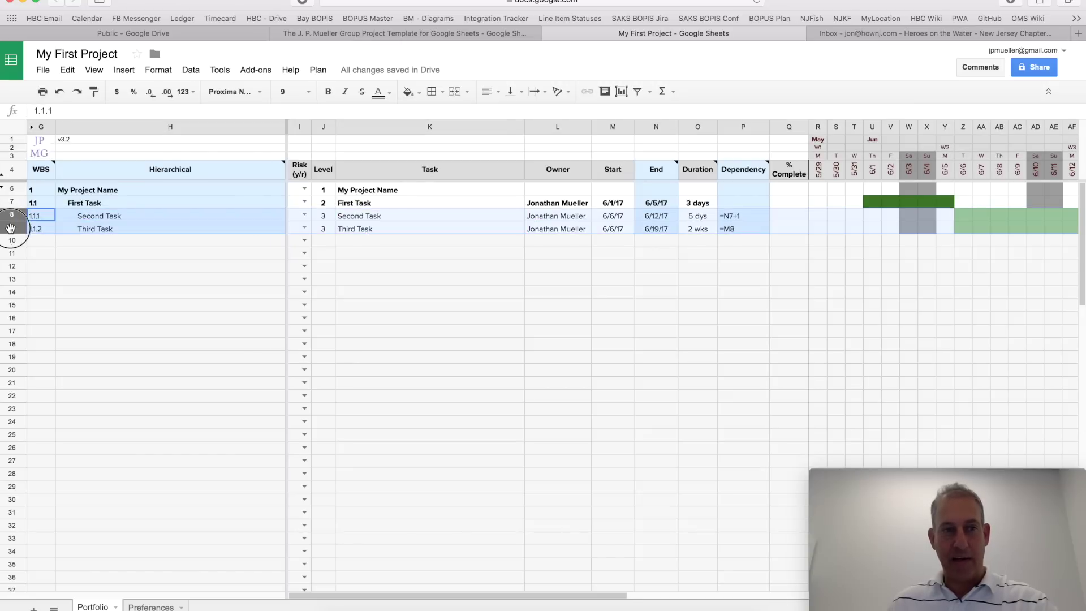
{"action": "left_click", "coordinate": [317, 70]}
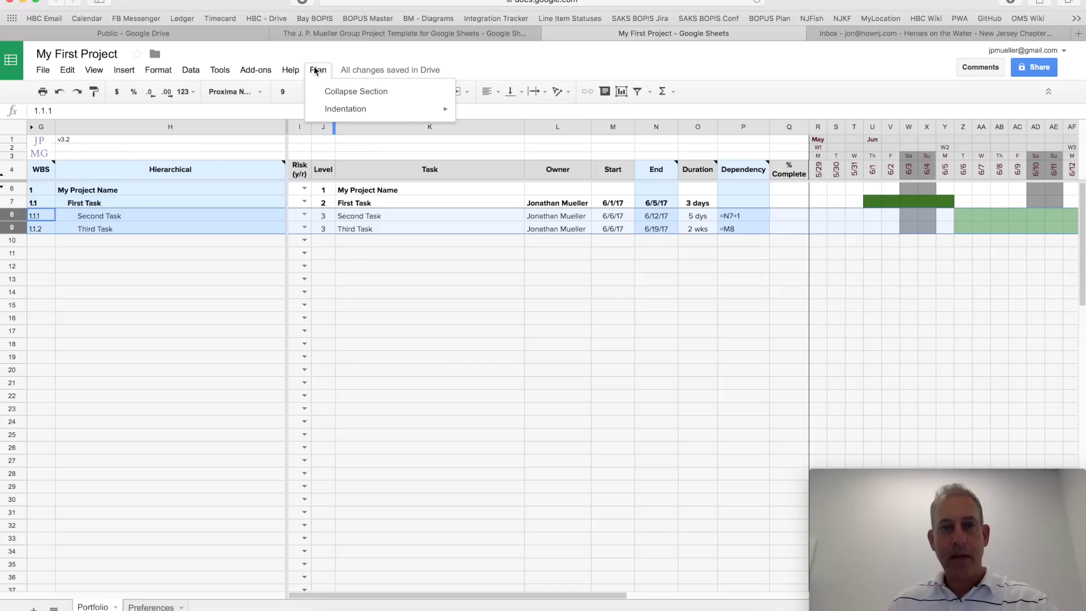
{"action": "mouse_move", "coordinate": [339, 109]}
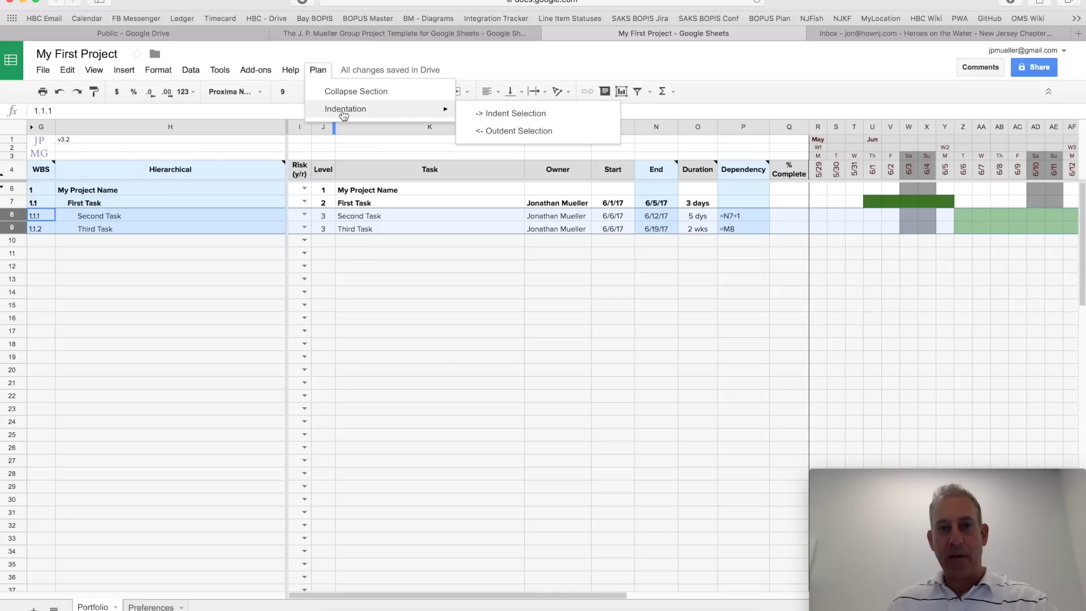
{"action": "left_click", "coordinate": [509, 133]}
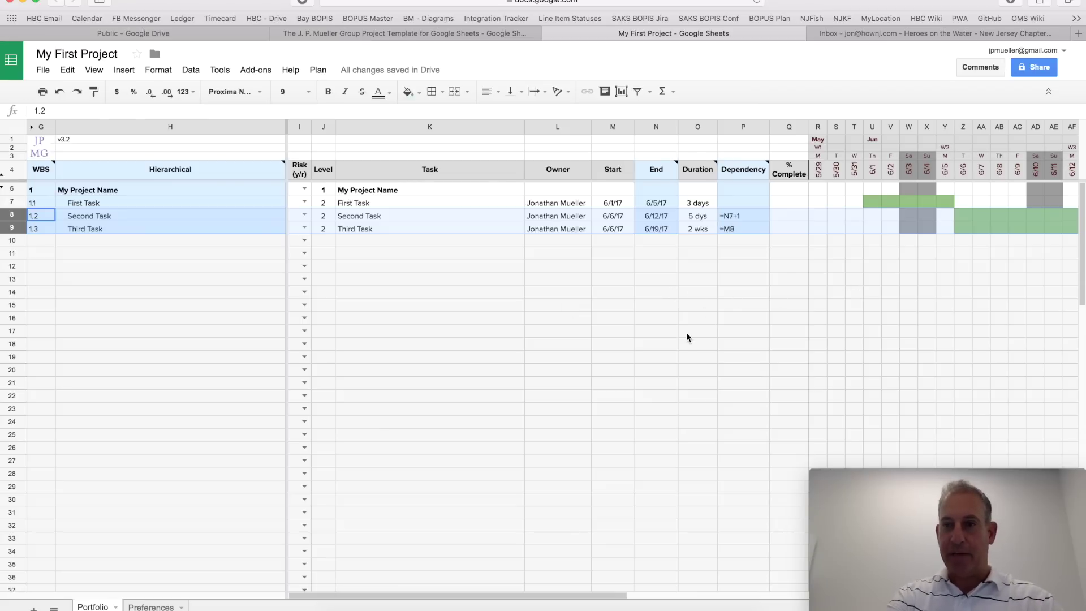
{"action": "key", "text": "super+minus"}
{"action": "key", "text": "super+minus"}
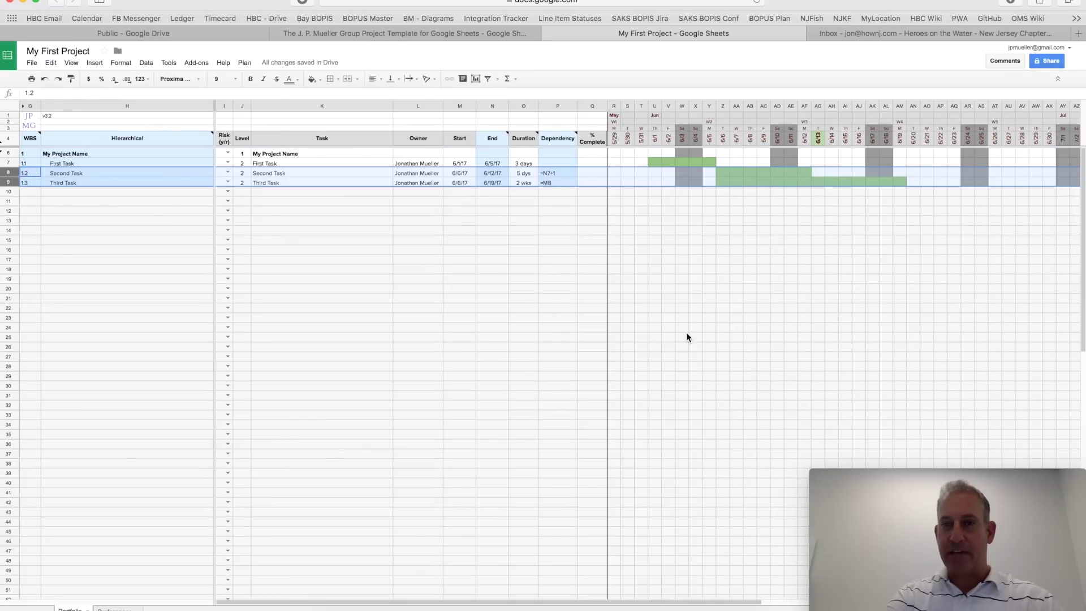
{"action": "key", "text": "super+plus"}
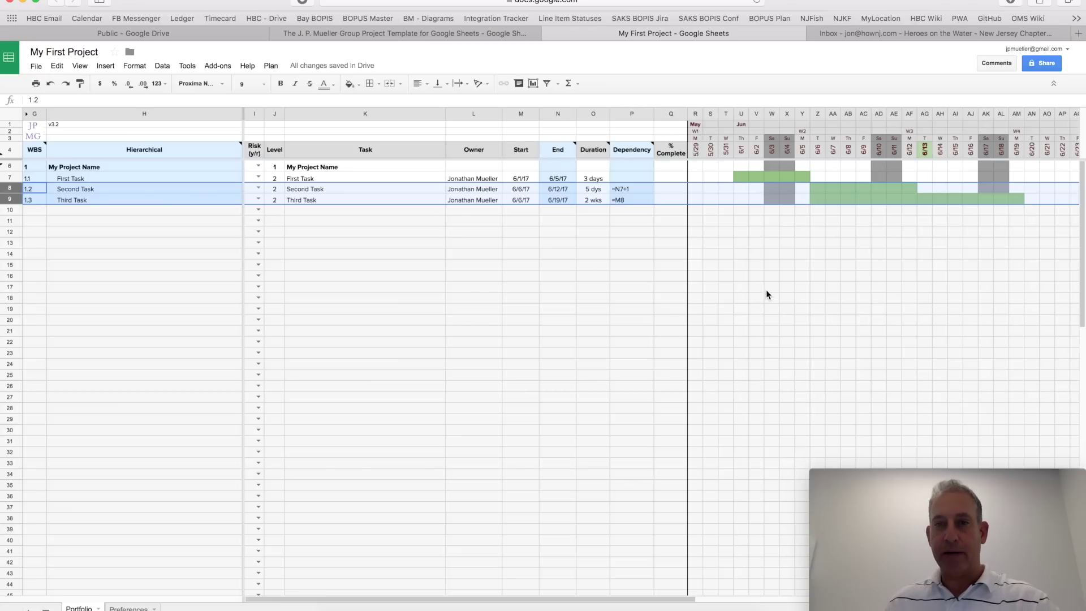
{"action": "left_click", "coordinate": [406, 252]}
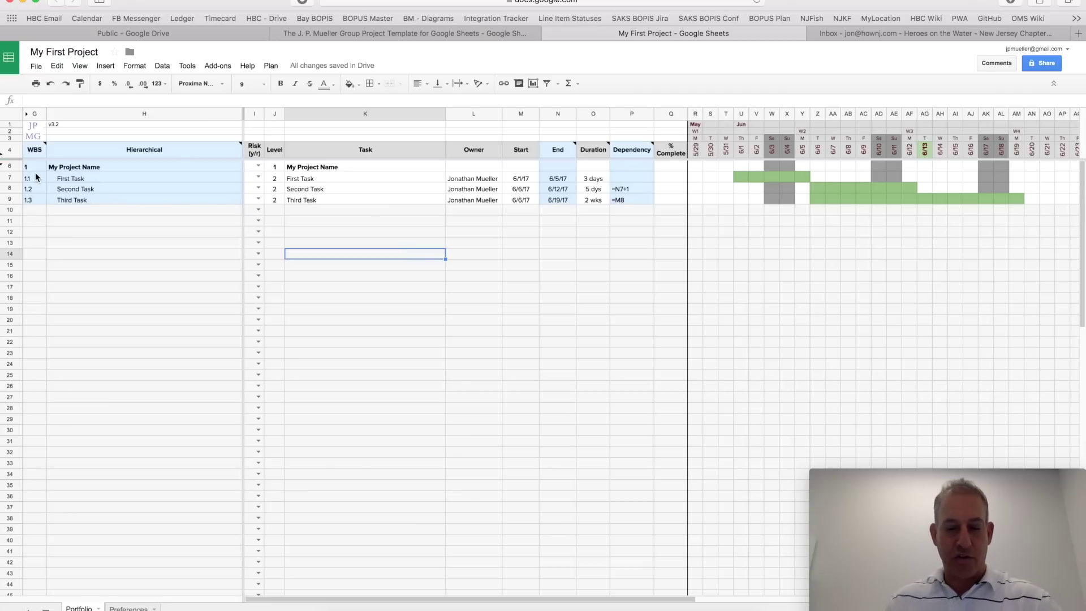
Step: Restore the normal zoom and check the WBS numbers 1.1, 1.2 and 1.3 of the tasks
{"action": "key", "text": "super+plus"}
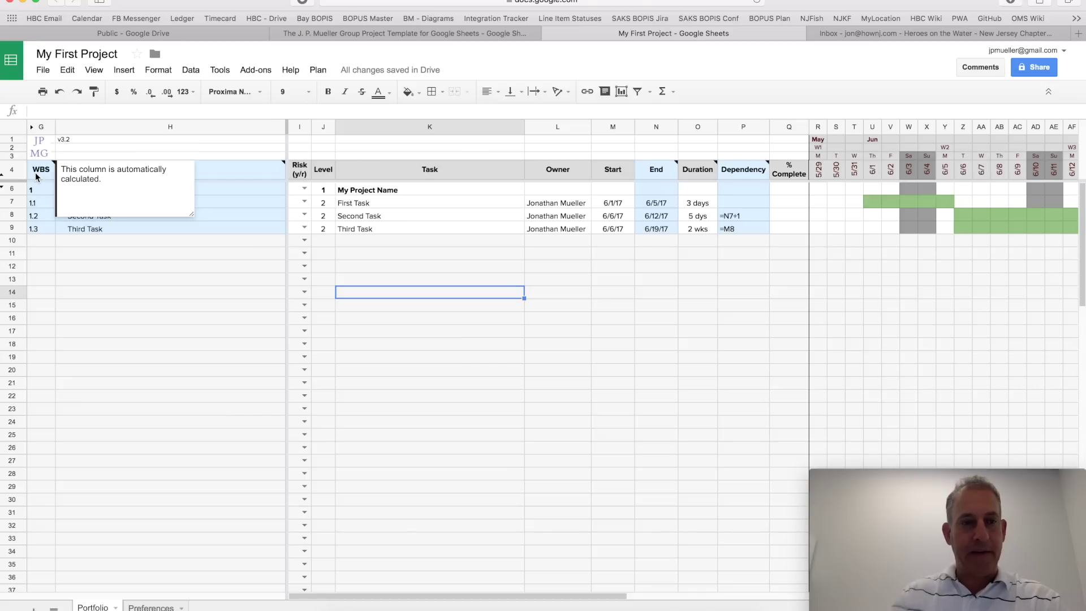
{"action": "left_click", "coordinate": [43, 201]}
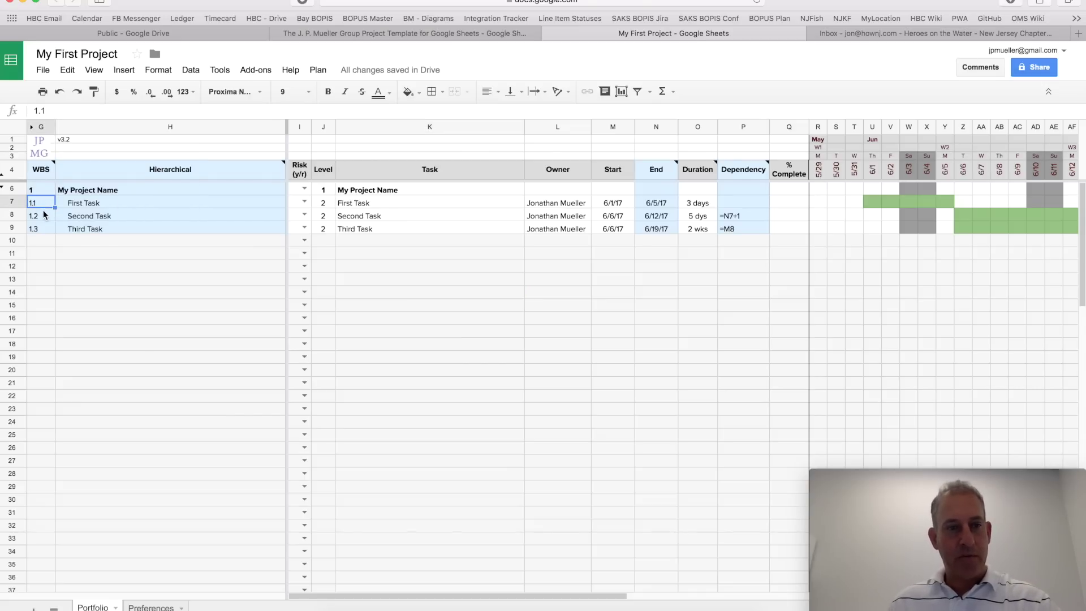
{"action": "left_click", "coordinate": [43, 216]}
{"action": "left_click", "coordinate": [43, 229]}
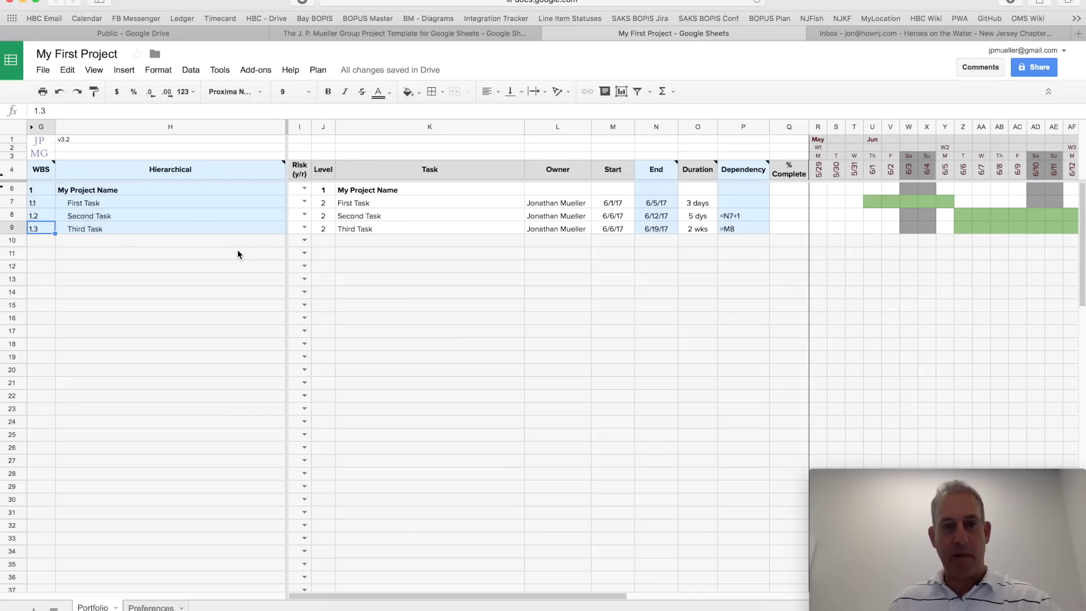
Step: Set row 10 to level 1 and enter 'Second Project' with 'Another Task' beneath it
{"action": "left_click", "coordinate": [323, 242]}
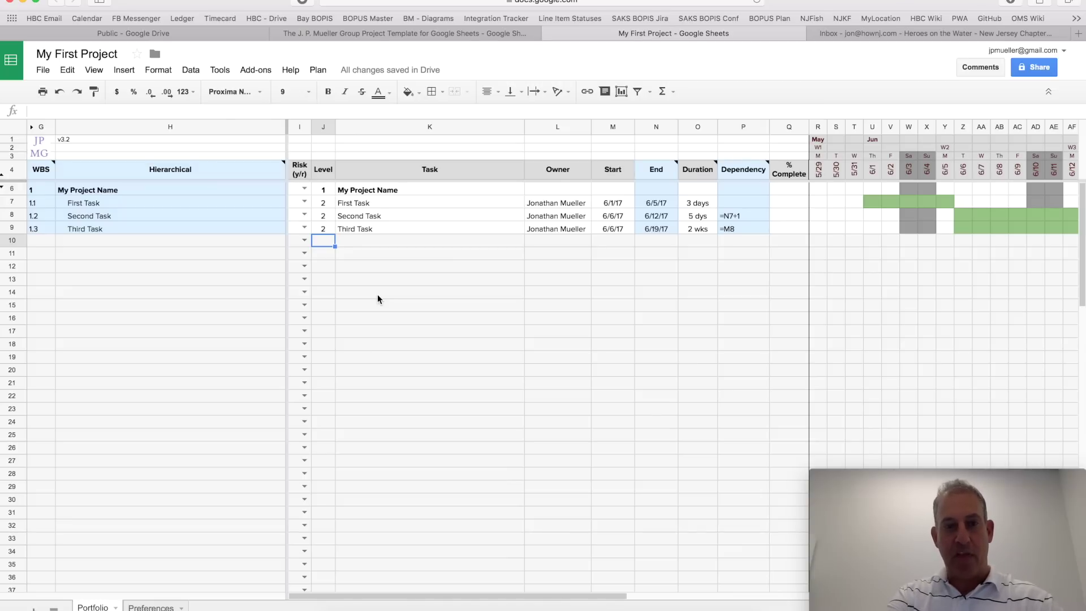
{"action": "type", "text": "1"}
{"action": "key", "text": "Return"}
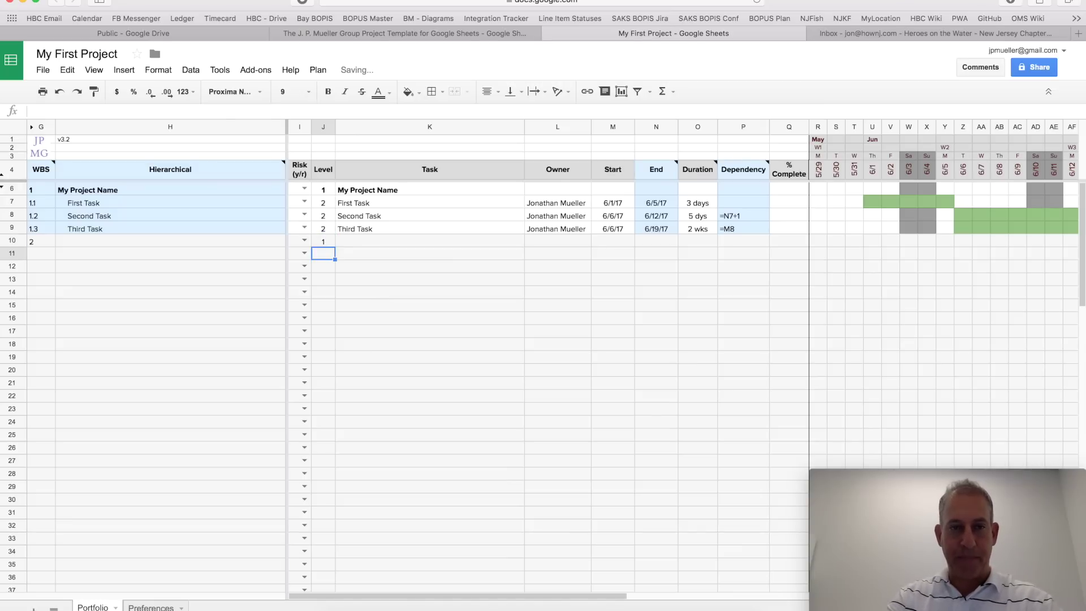
{"action": "left_click", "coordinate": [430, 242]}
{"action": "type", "text": "Se"}
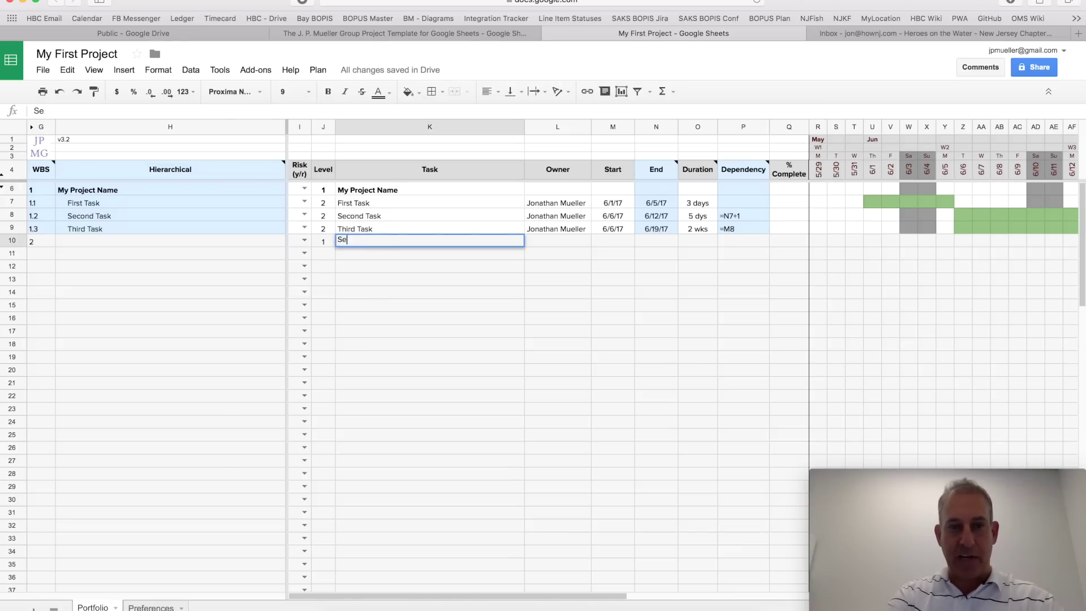
{"action": "type", "text": "cond Project"}
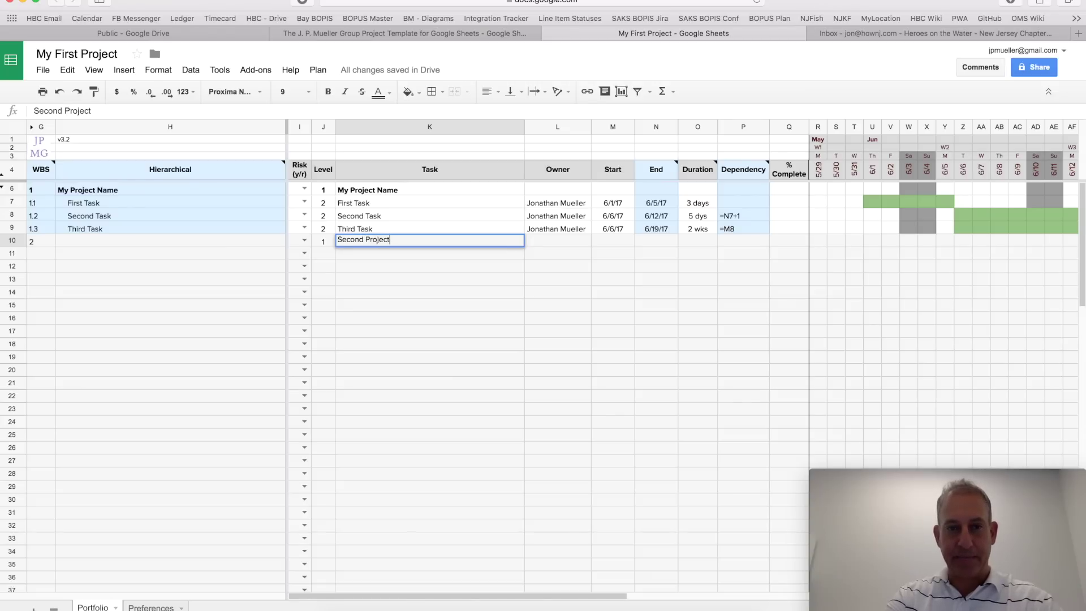
{"action": "key", "text": "Return"}
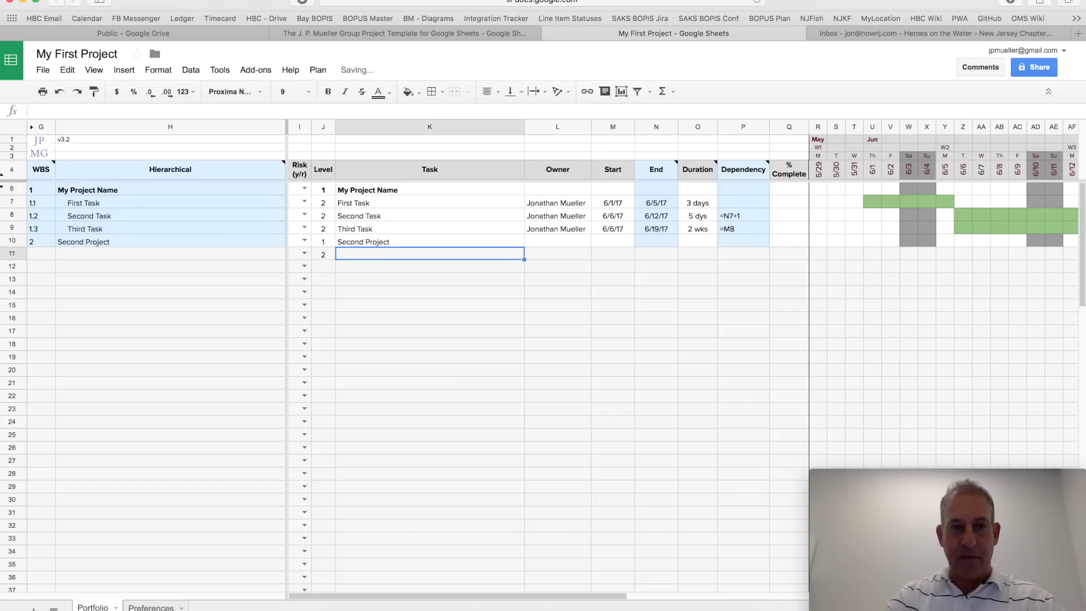
{"action": "type", "text": "Another Task"}
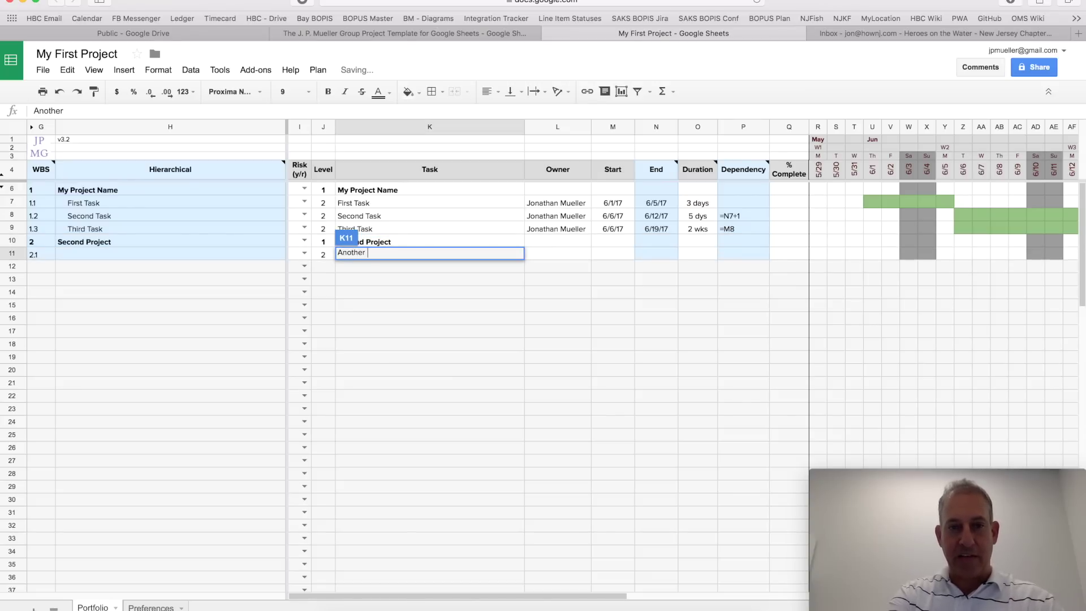
{"action": "key", "text": "Return"}
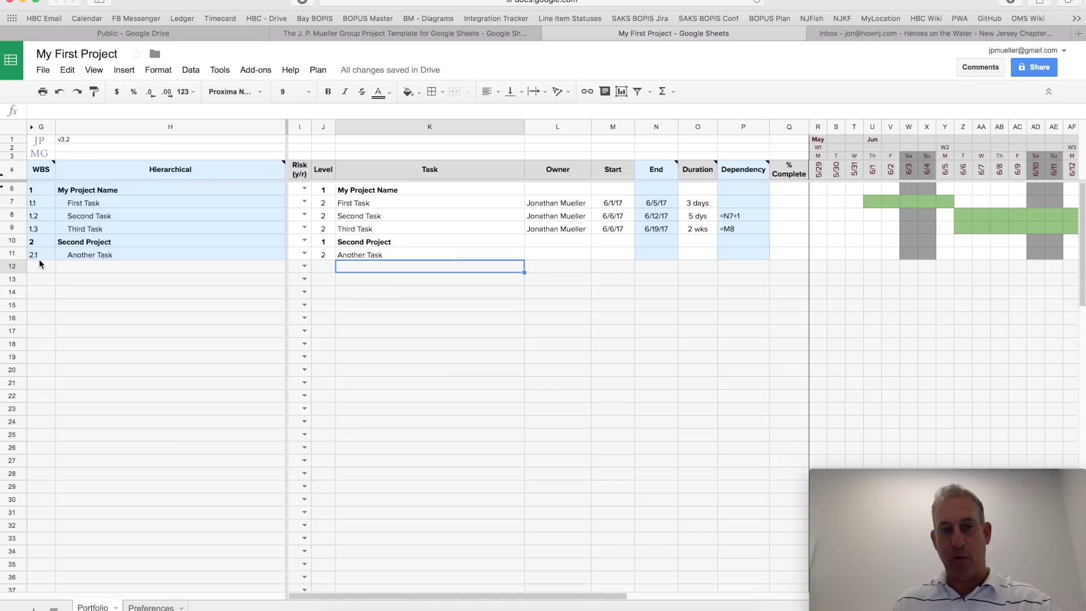
{"action": "left_click", "coordinate": [359, 245]}
{"action": "left_click", "coordinate": [360, 252], "text": "shift"}
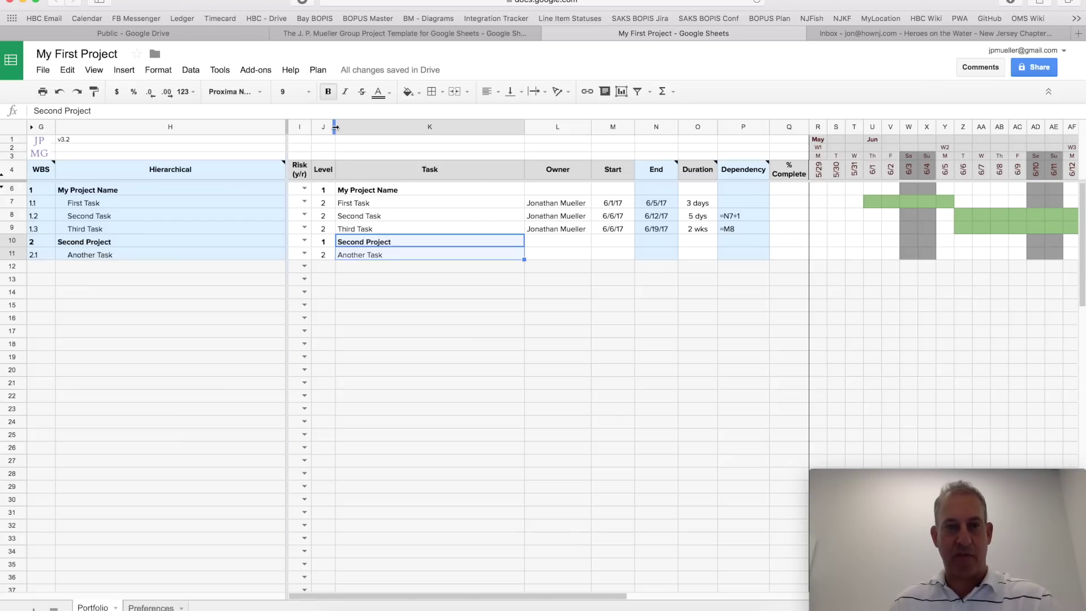
{"action": "left_click", "coordinate": [319, 71]}
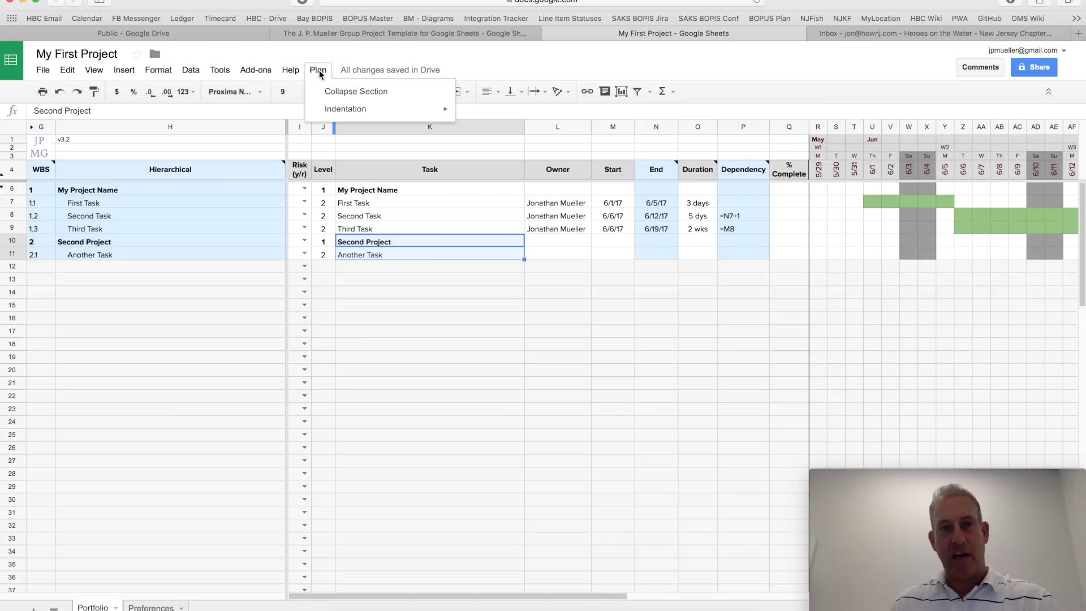
{"action": "mouse_move", "coordinate": [390, 115]}
{"action": "left_click", "coordinate": [481, 114]}
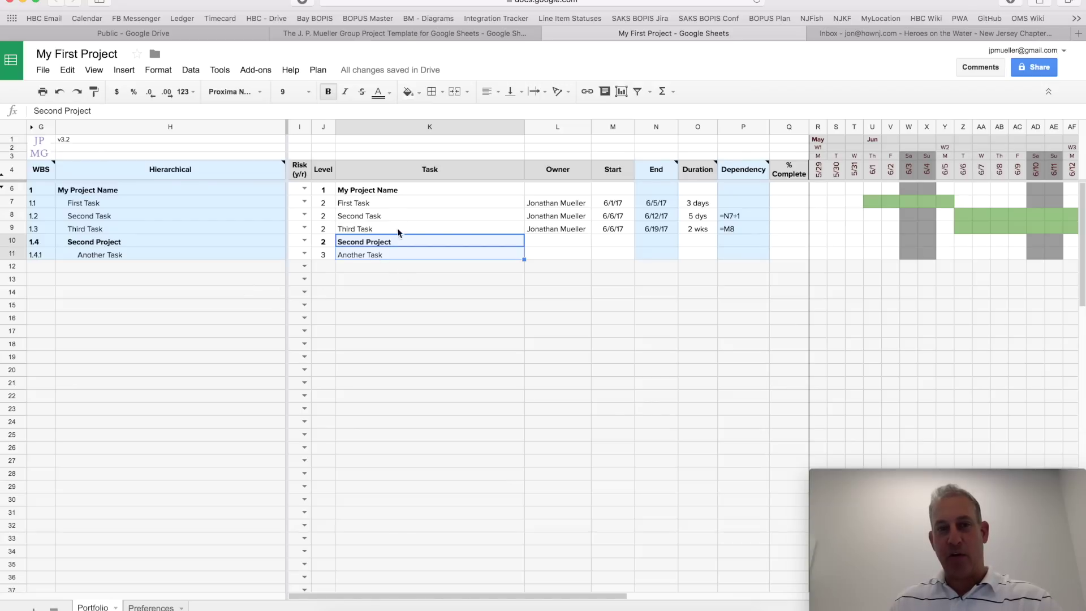
{"action": "left_click", "coordinate": [317, 69]}
{"action": "mouse_move", "coordinate": [338, 110]}
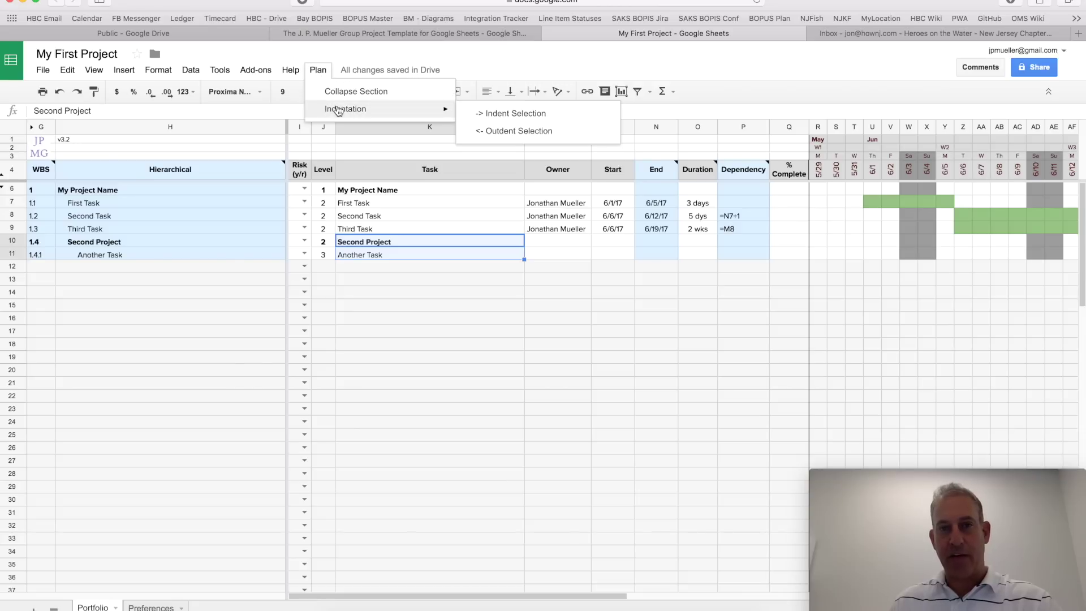
{"action": "left_click", "coordinate": [512, 127]}
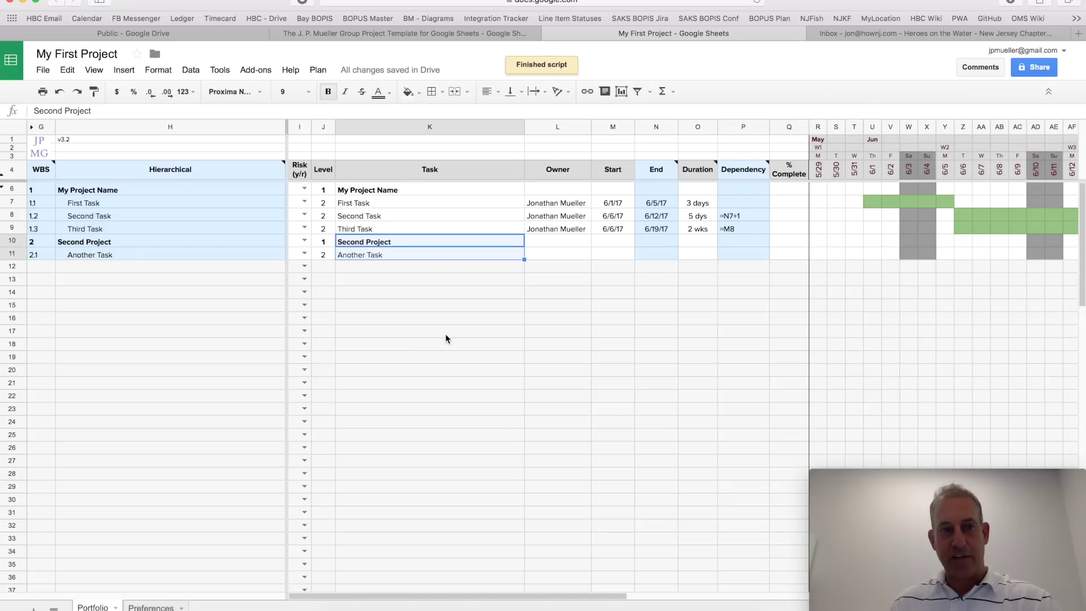
{"action": "left_click", "coordinate": [430, 292]}
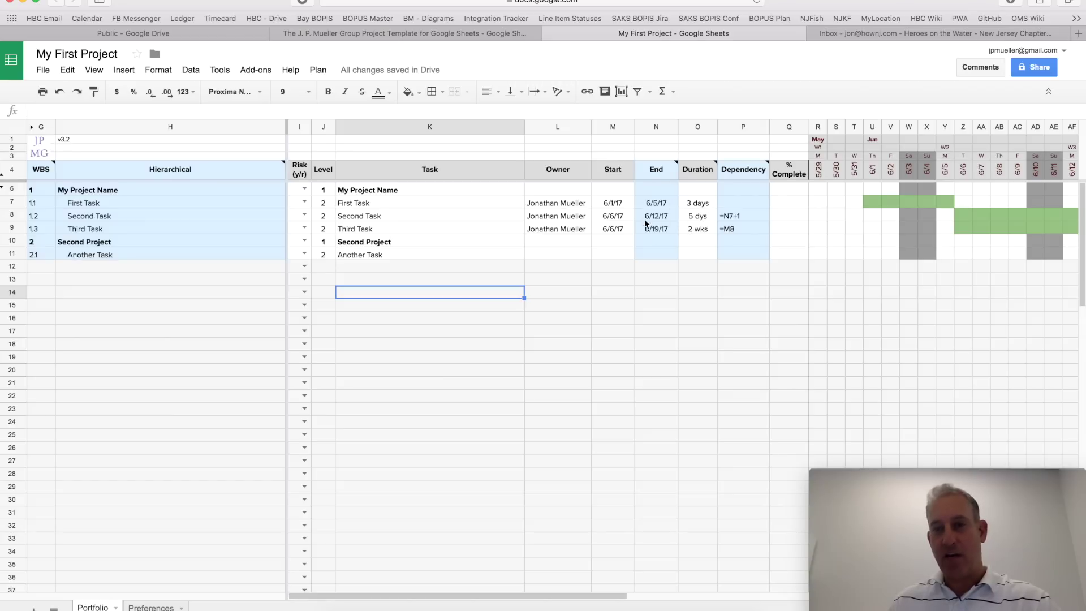
{"action": "left_click", "coordinate": [657, 191]}
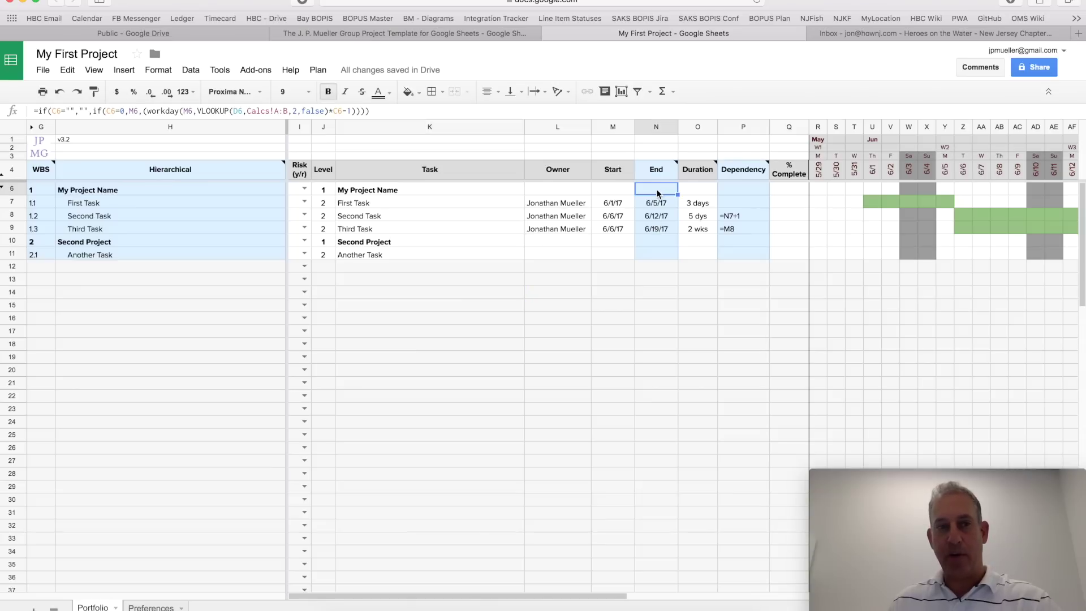
{"action": "left_click", "coordinate": [660, 247]}
{"action": "left_click", "coordinate": [657, 191]}
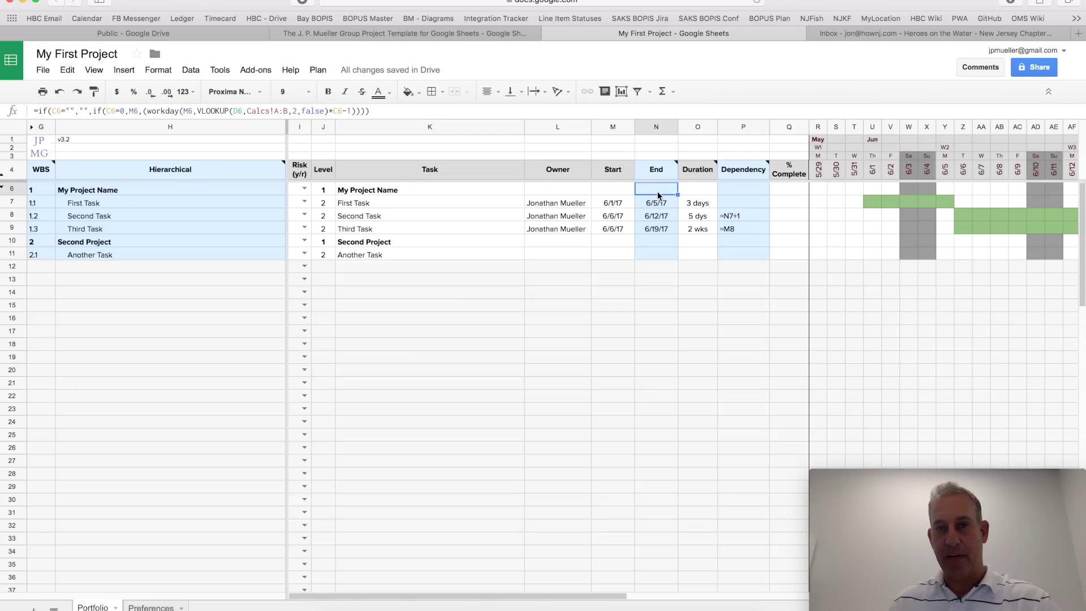
{"action": "key", "text": "Down"}
{"action": "key", "text": "Down"}
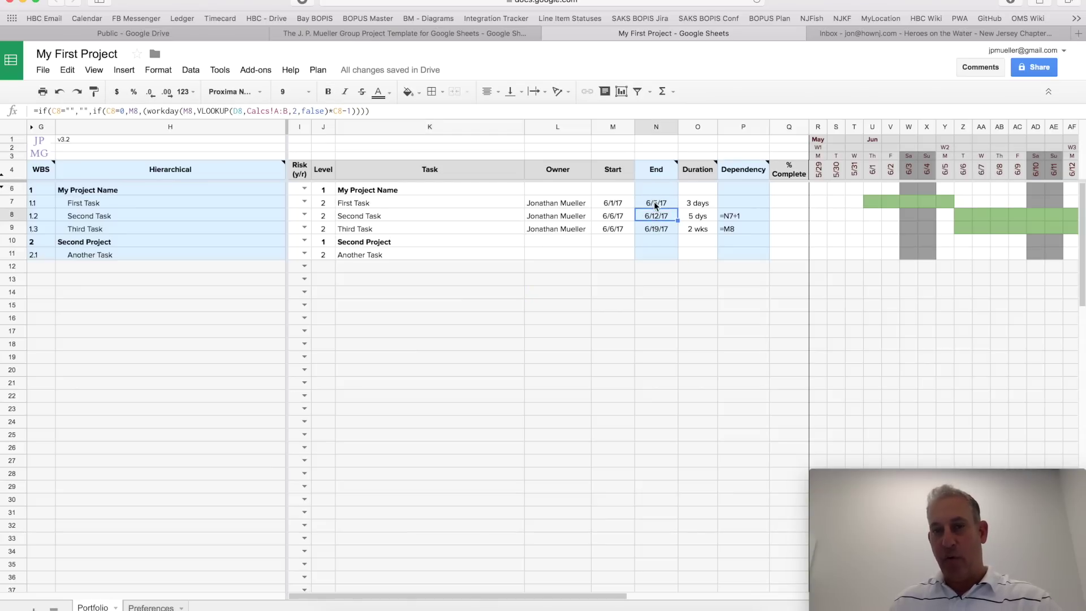
{"action": "left_click", "coordinate": [656, 206]}
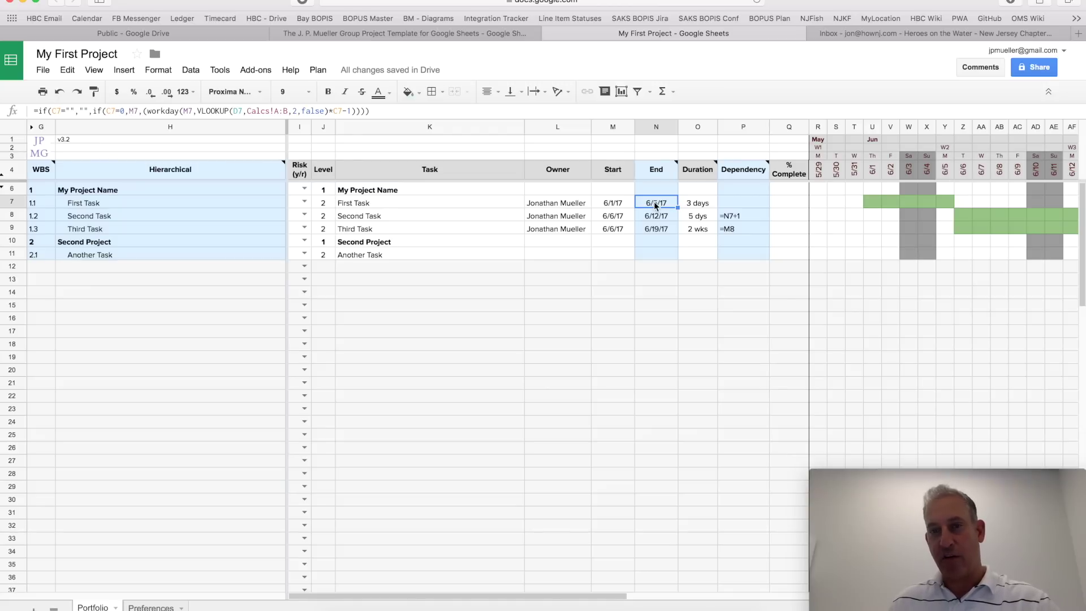
{"action": "left_click", "coordinate": [698, 205]}
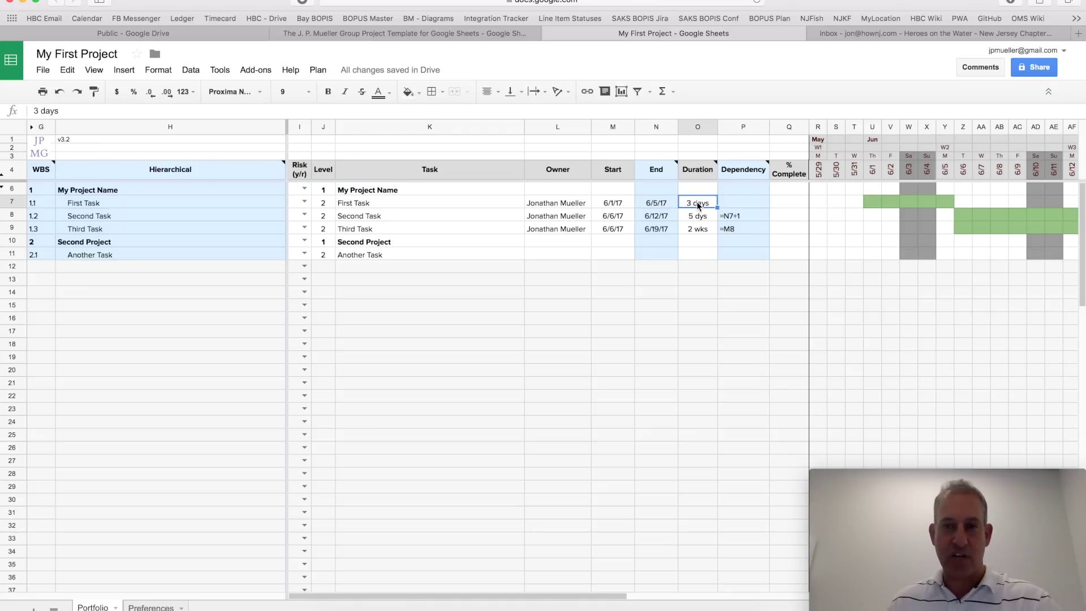
{"action": "left_click", "coordinate": [661, 191]}
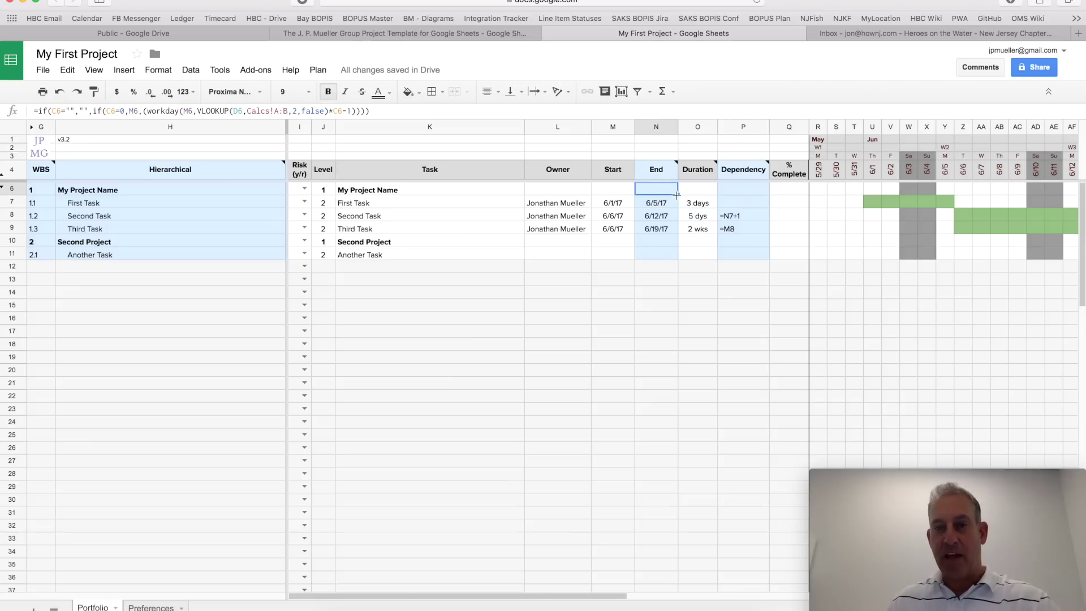
{"action": "left_click_drag", "start_coordinate": [676, 195], "coordinate": [676, 202]}
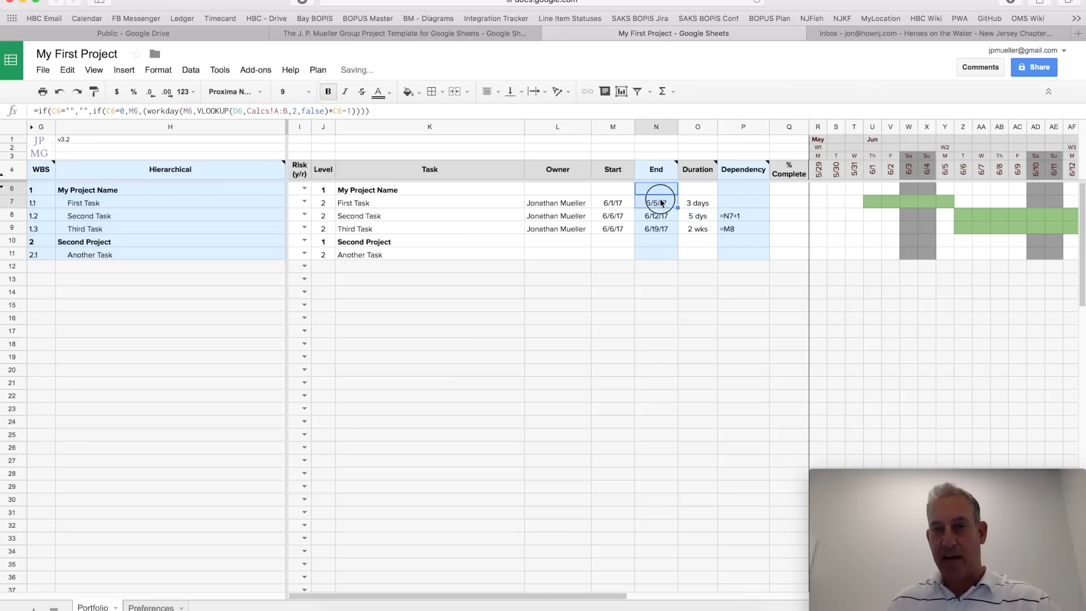
{"action": "left_click", "coordinate": [661, 203]}
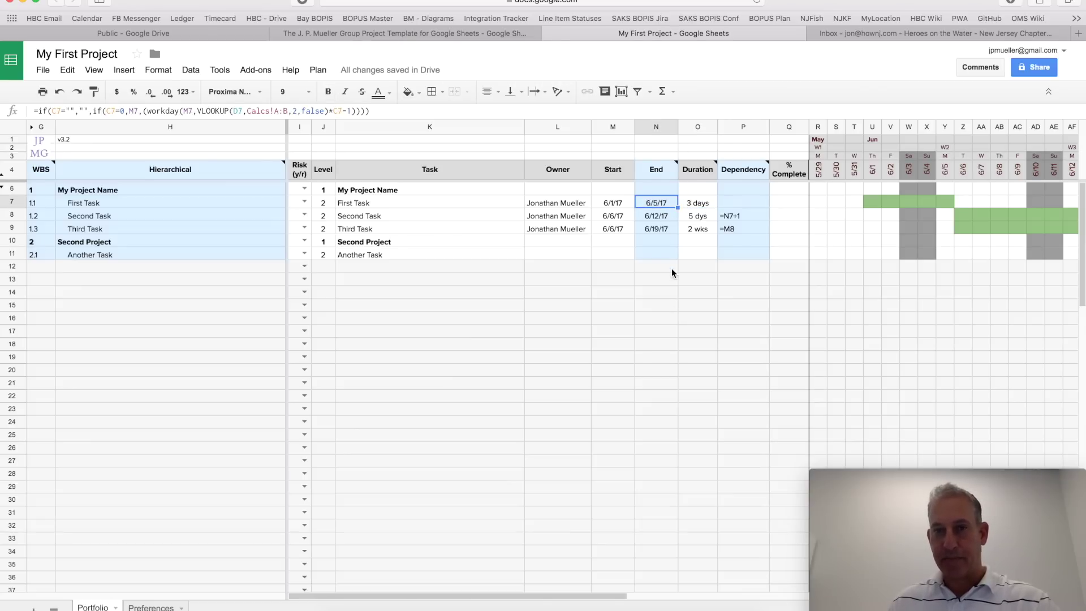
{"action": "key", "text": "Down"}
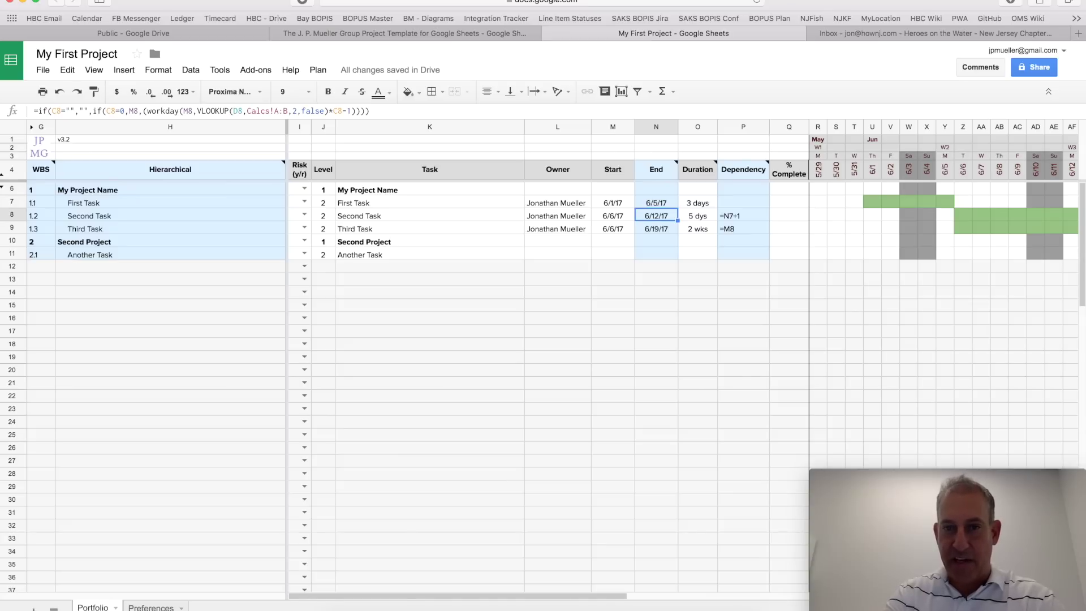
{"action": "type", "text": "6/7"}
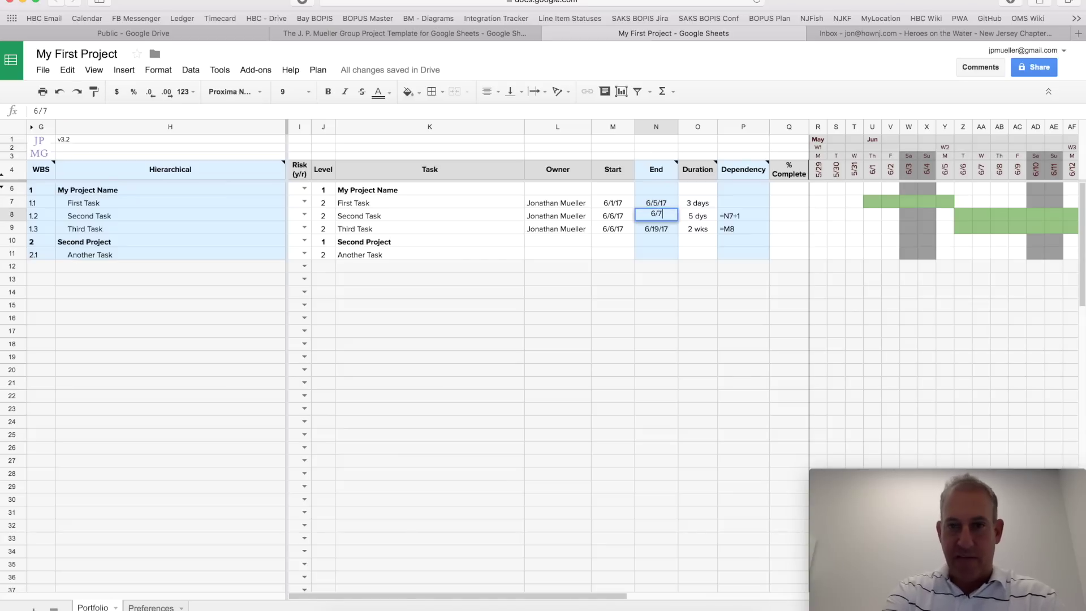
{"action": "key", "text": "Return"}
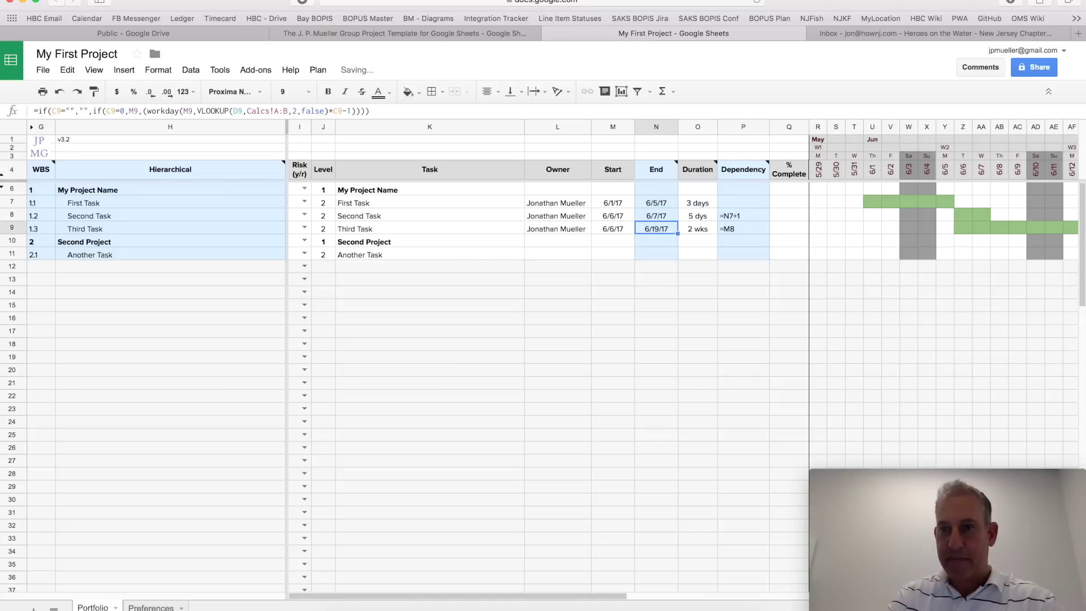
{"action": "key", "text": "Up"}
{"action": "key", "text": "Up"}
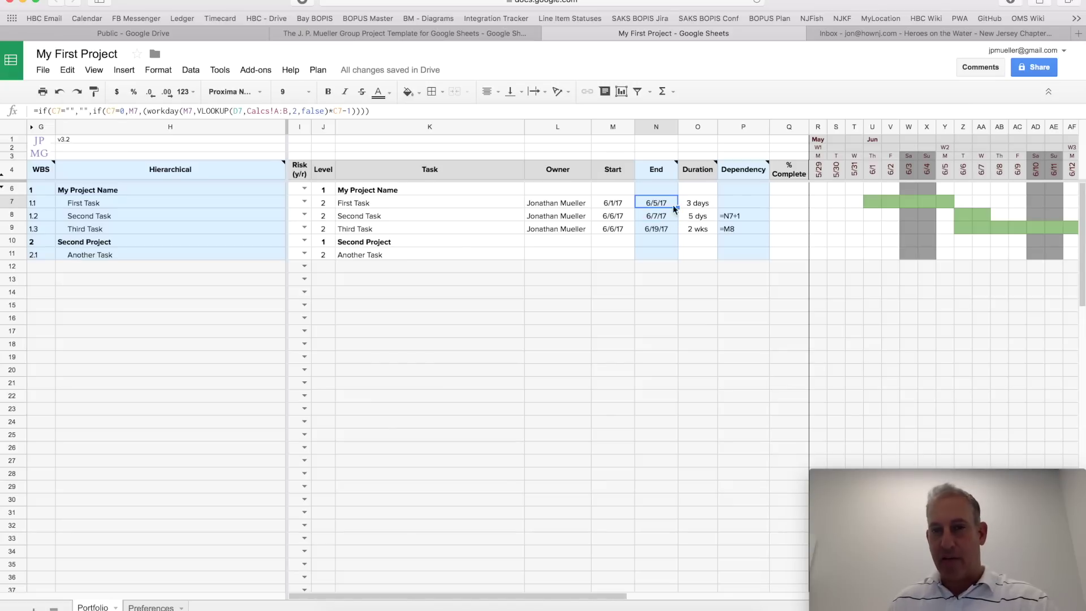
{"action": "left_click_drag", "start_coordinate": [676, 208], "coordinate": [675, 222]}
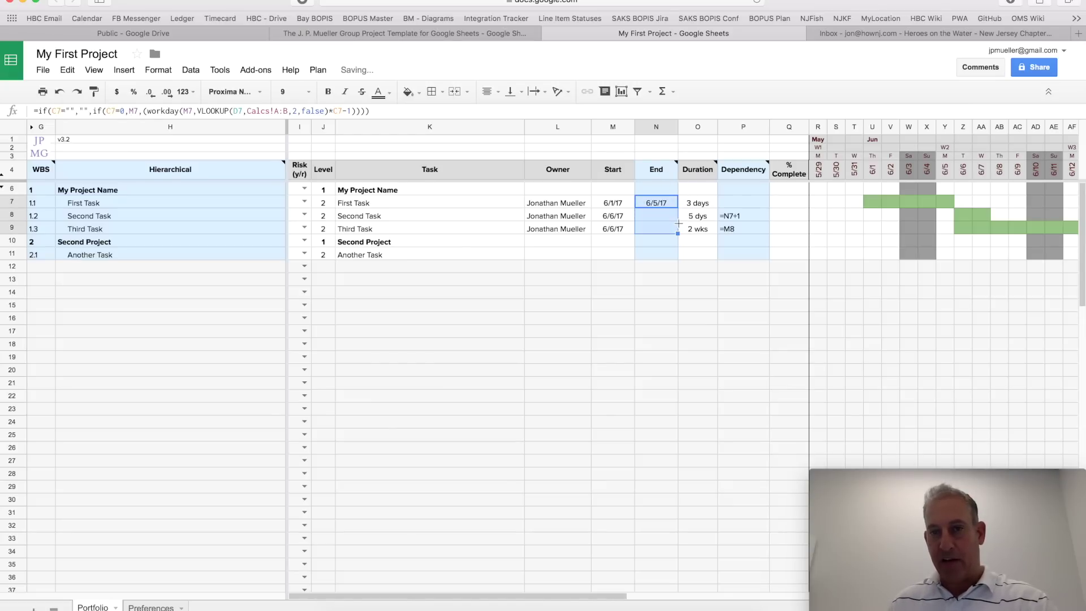
{"action": "left_click", "coordinate": [659, 229]}
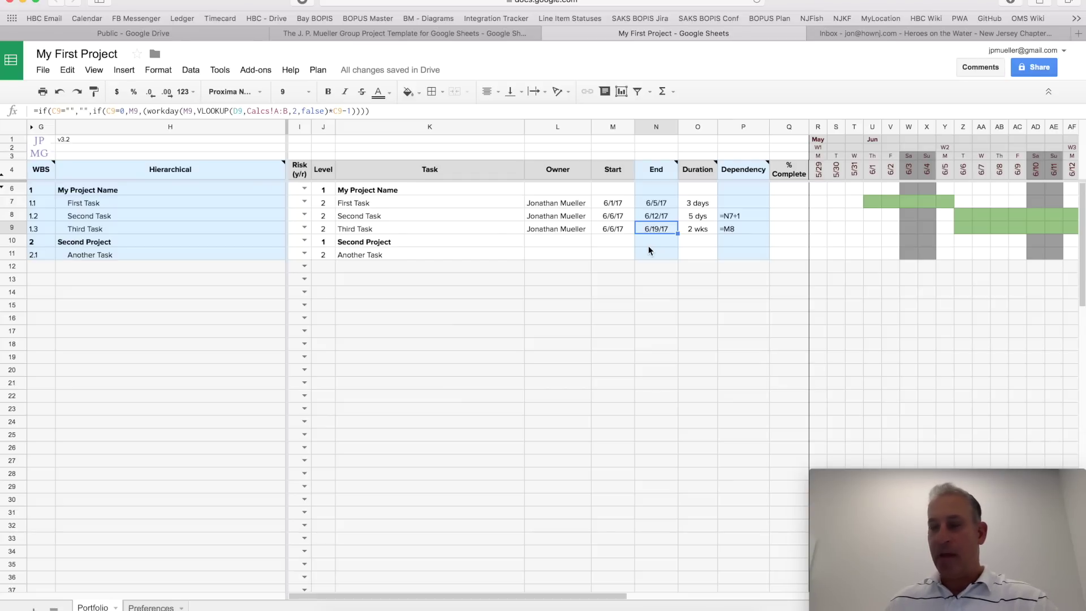
{"action": "left_click", "coordinate": [707, 203]}
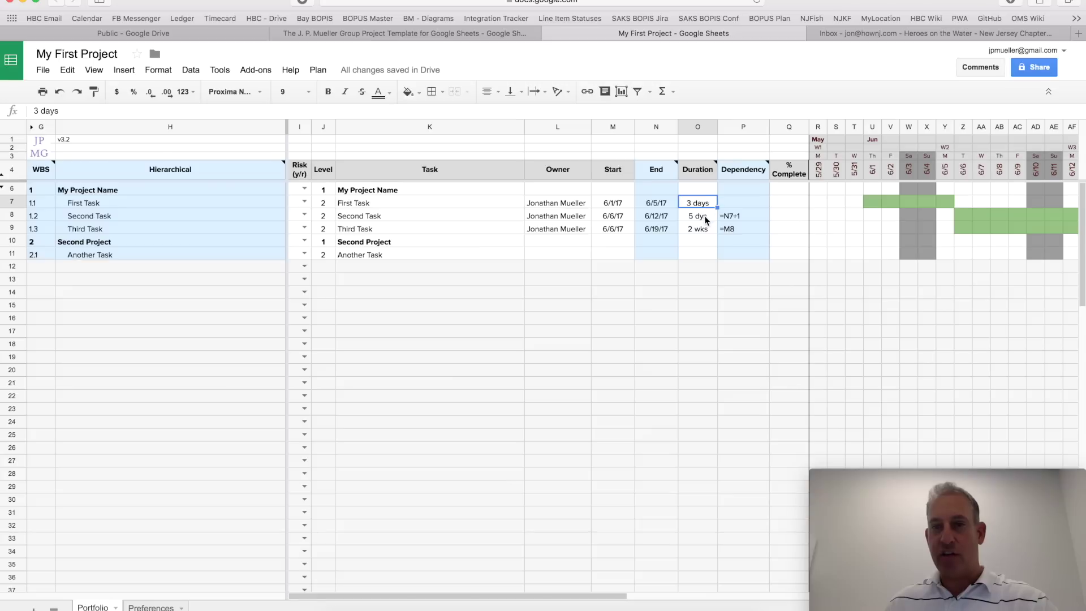
{"action": "left_click", "coordinate": [704, 216]}
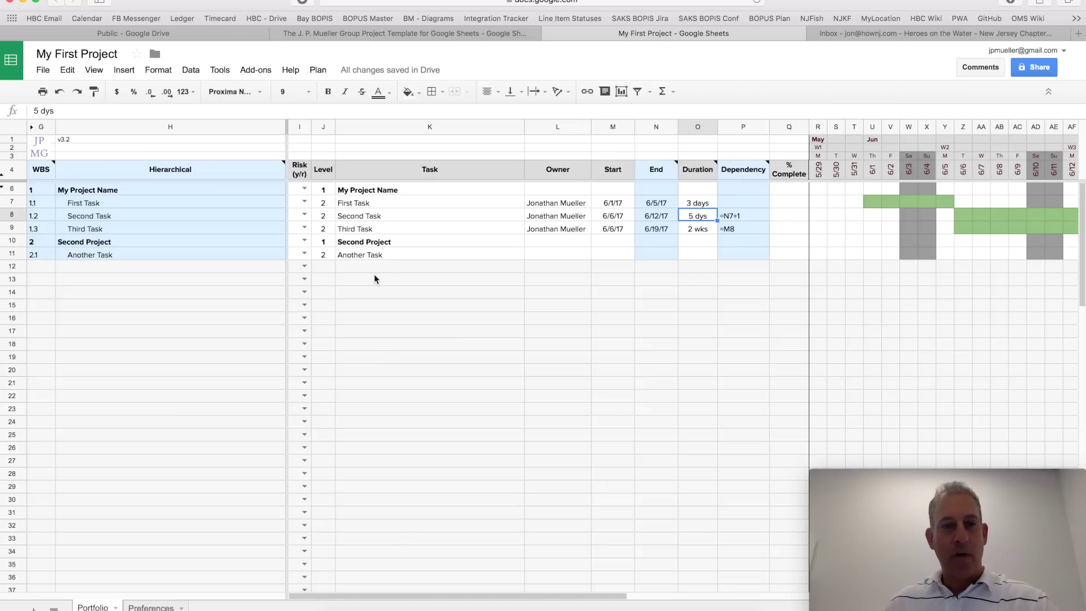
Step: Add 'My Milestone' as a level 2 task in row 12
{"action": "left_click", "coordinate": [326, 267]}
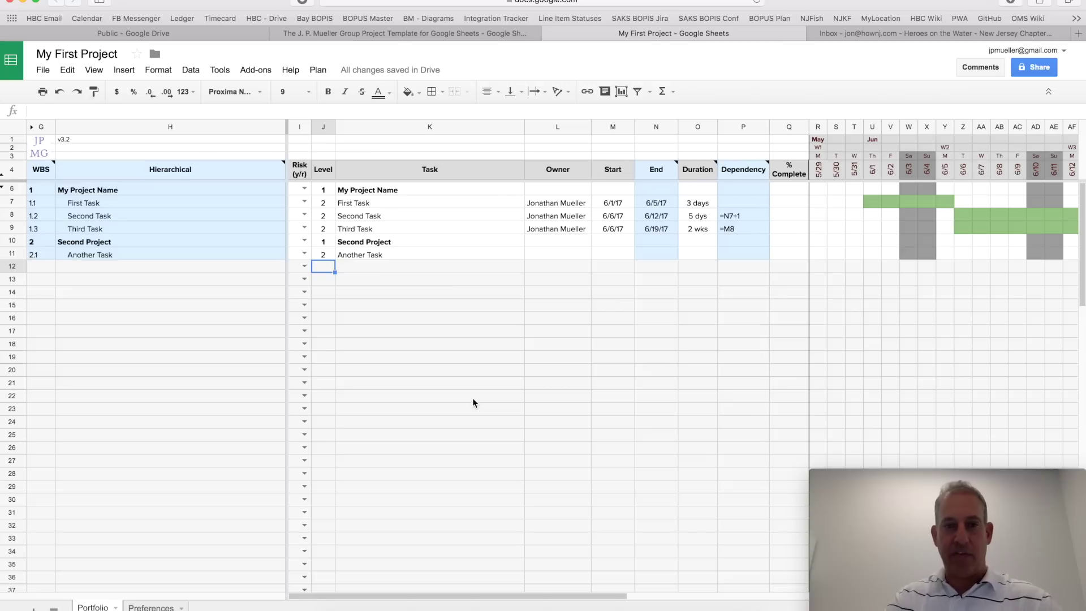
{"action": "type", "text": "2"}
{"action": "key", "text": "Tab"}
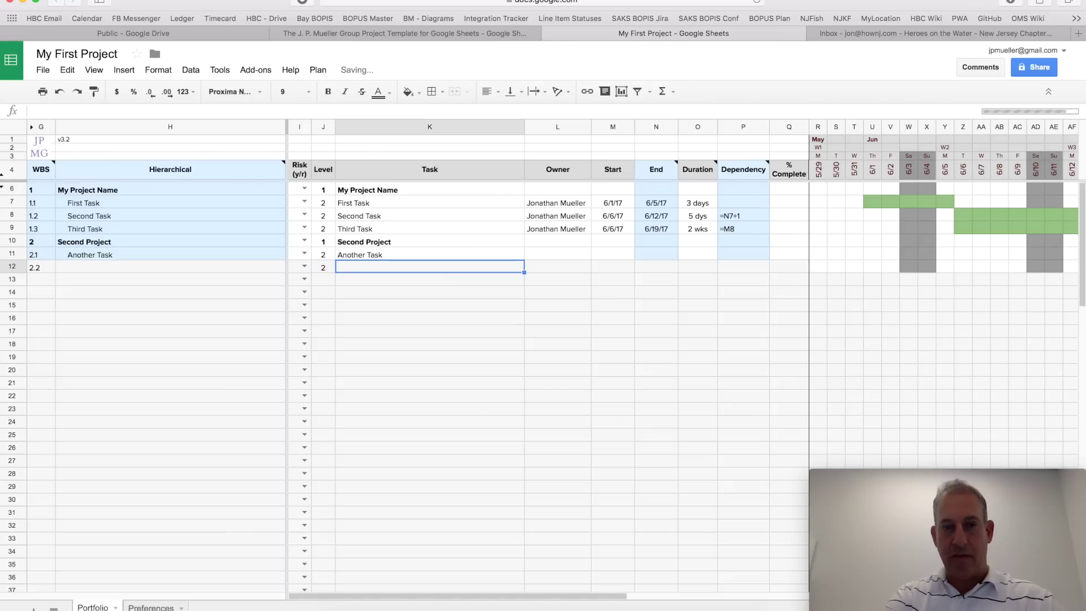
{"action": "type", "text": "My Milestone"}
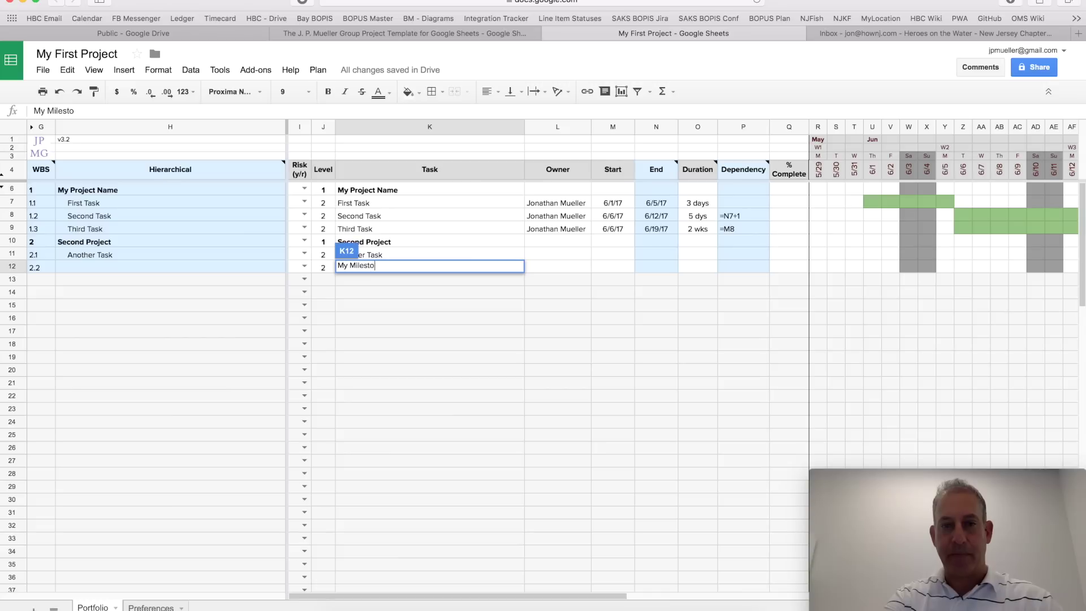
{"action": "key", "text": "Return"}
Step: Give My Milestone 0 duration and a start date linked to Another Task's end (=N11)
{"action": "left_click", "coordinate": [430, 267]}
{"action": "key", "text": "Tab"}
{"action": "key", "text": "Tab"}
{"action": "key", "text": "Tab"}
{"action": "key", "text": "Tab"}
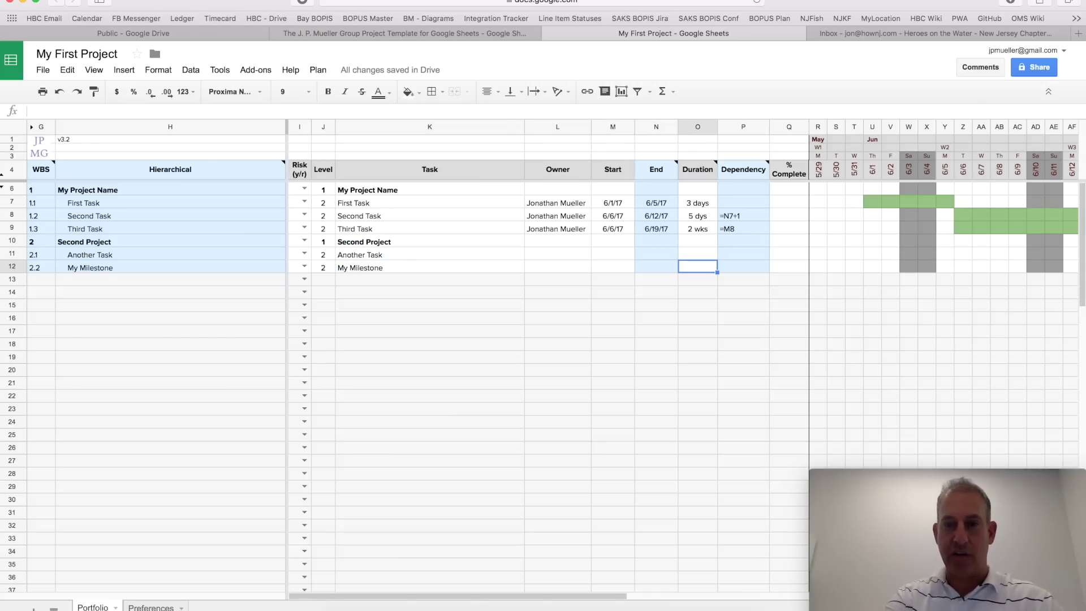
{"action": "type", "text": "0"}
{"action": "key", "text": "Return"}
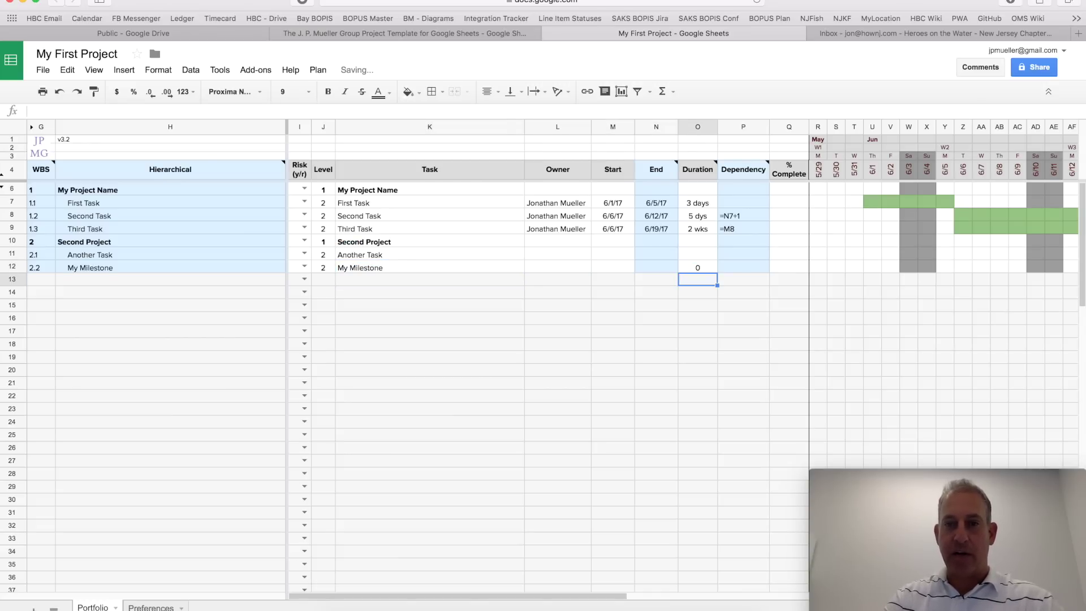
{"action": "key", "text": "Up"}
{"action": "key", "text": "Left"}
{"action": "key", "text": "Left"}
{"action": "type", "text": "="}
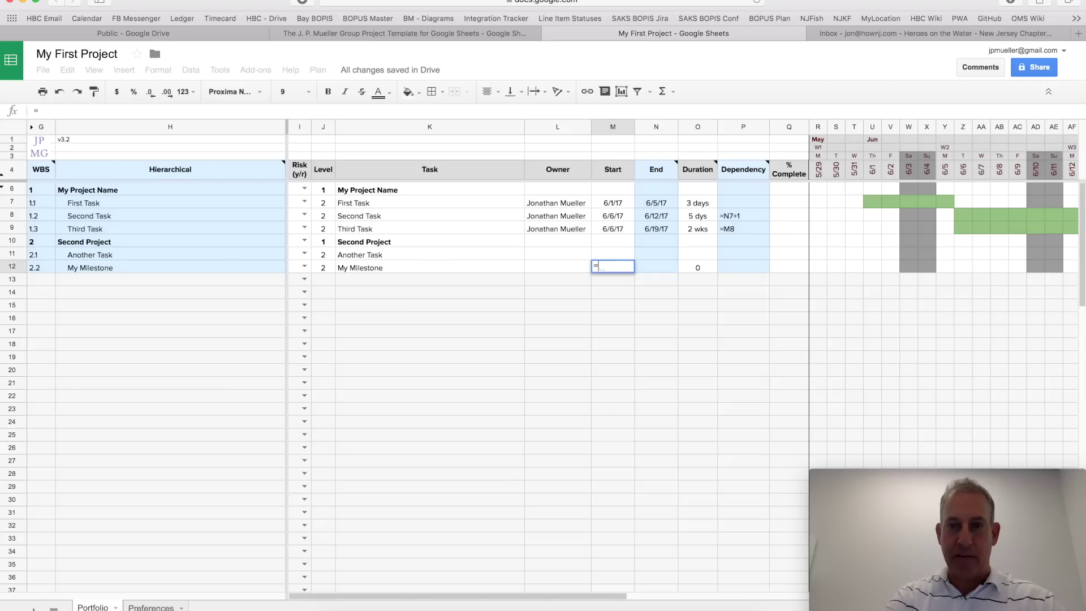
{"action": "key", "text": "Right"}
{"action": "key", "text": "Up"}
{"action": "key", "text": "Return"}
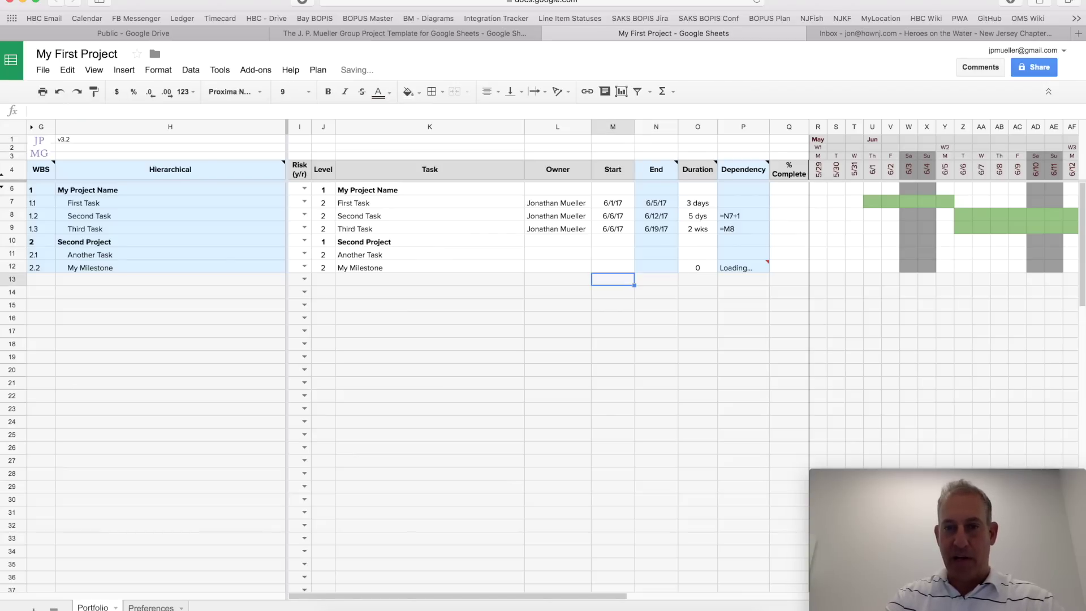
Step: Start Another Task on 6/17 with a 1 wk duration, ending 6/22/17
{"action": "left_click", "coordinate": [613, 253]}
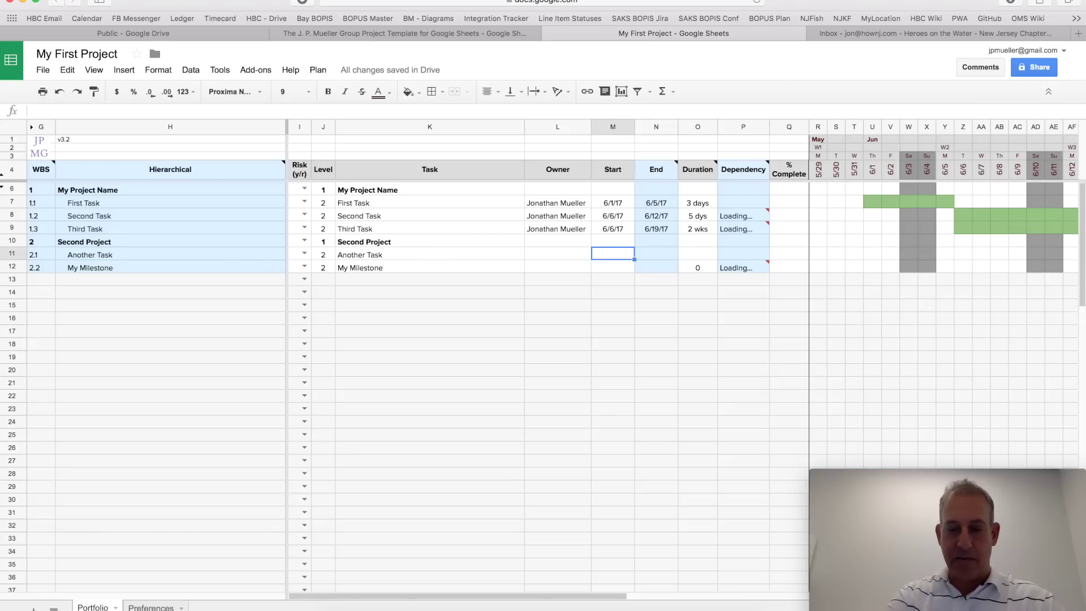
{"action": "type", "text": "6/17"}
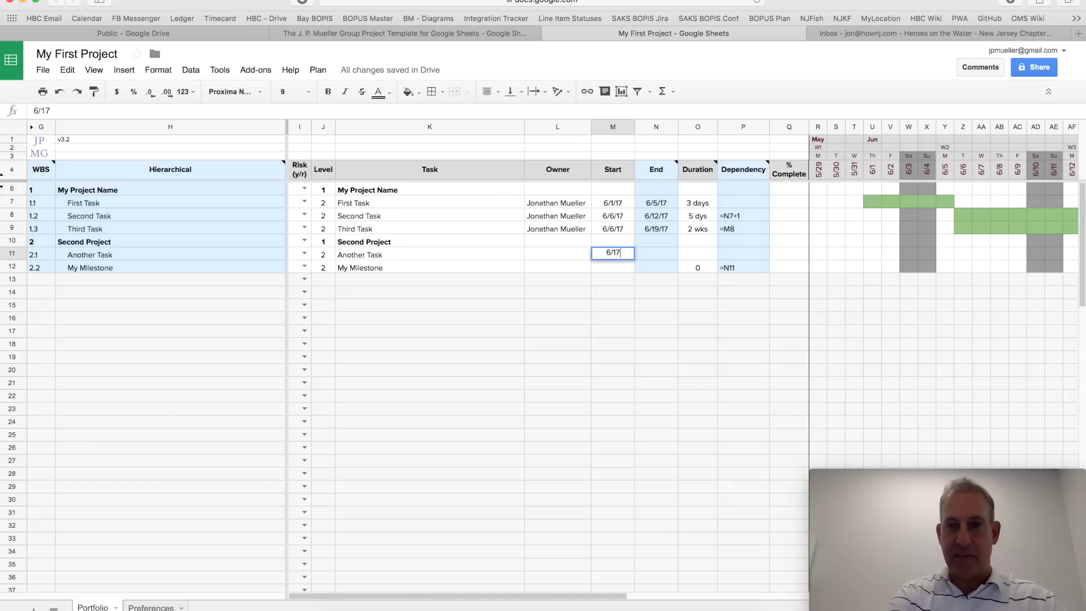
{"action": "key", "text": "Return"}
{"action": "key", "text": "Right"}
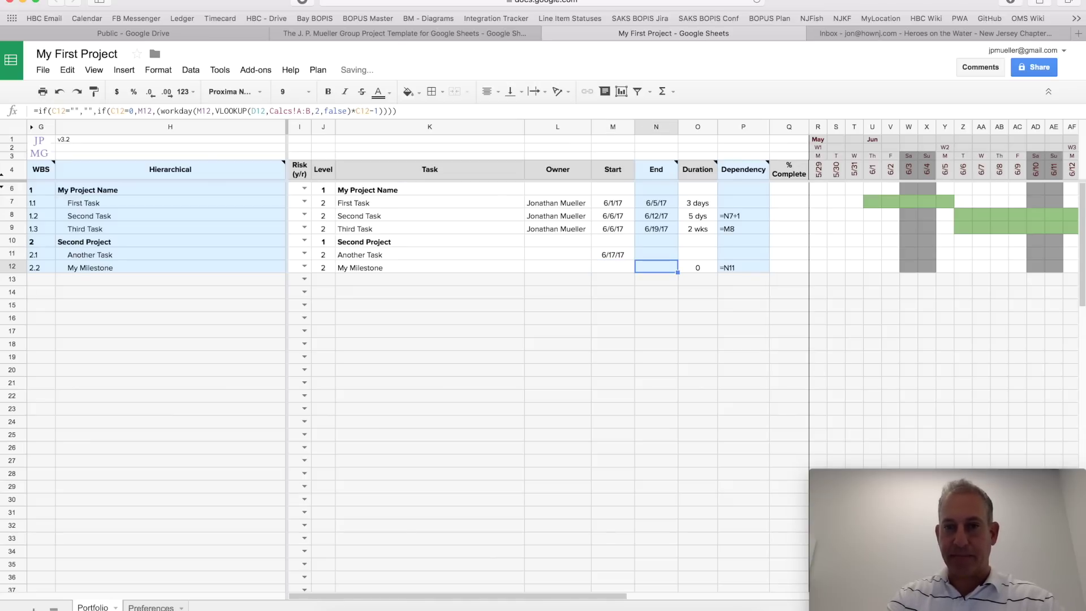
{"action": "key", "text": "Up"}
{"action": "key", "text": "Right"}
{"action": "type", "text": "1 wk"}
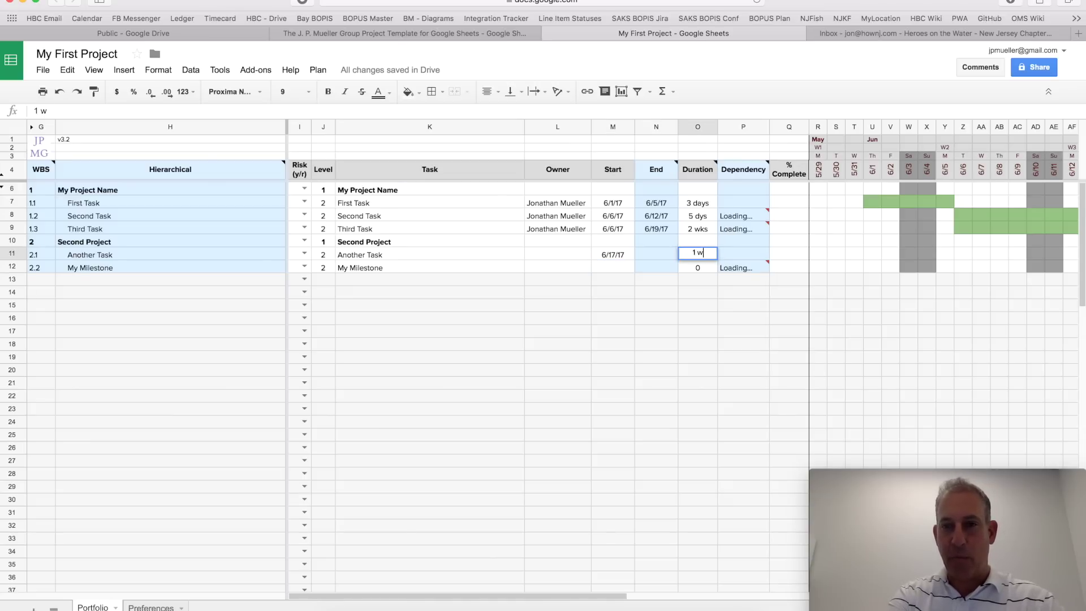
{"action": "key", "text": "Return"}
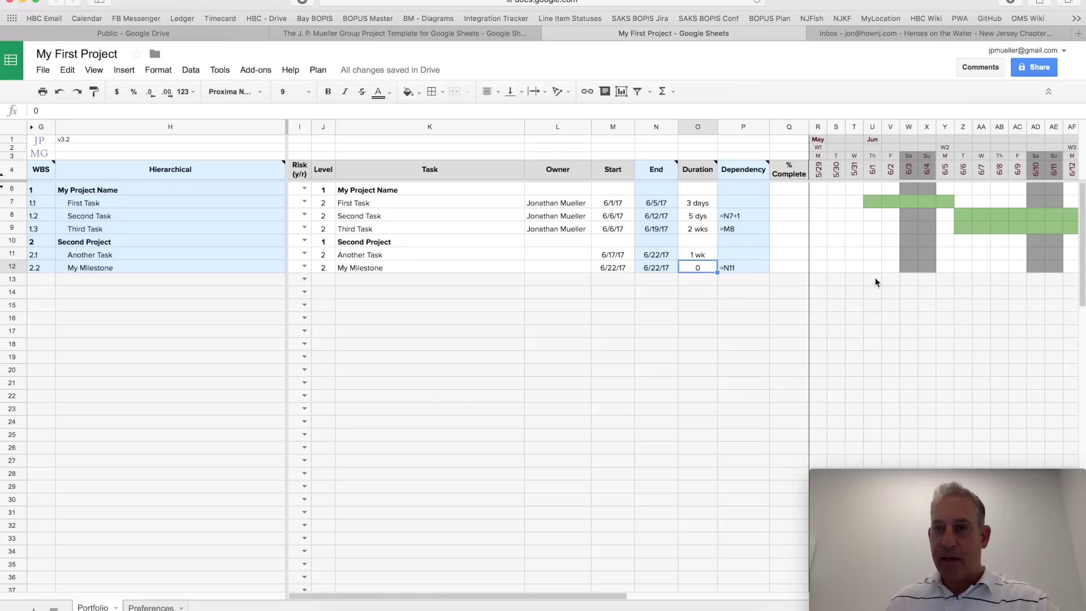
{"action": "scroll", "coordinate": [874, 277], "scroll_direction": "right", "scroll_amount": 10}
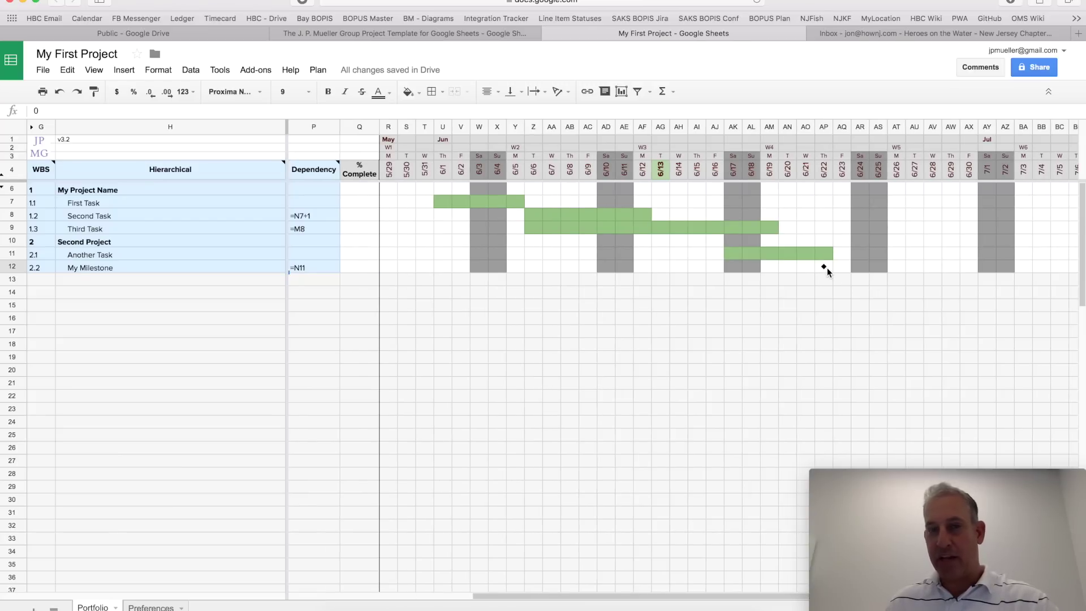
{"action": "scroll", "coordinate": [827, 267], "scroll_direction": "left", "scroll_amount": 10}
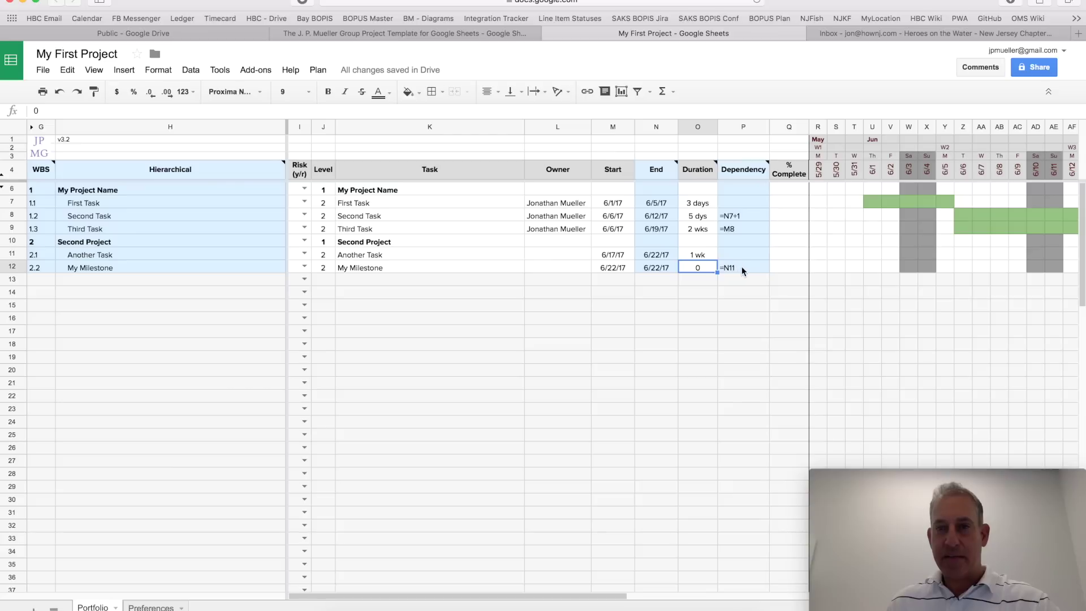
{"action": "left_click", "coordinate": [741, 267]}
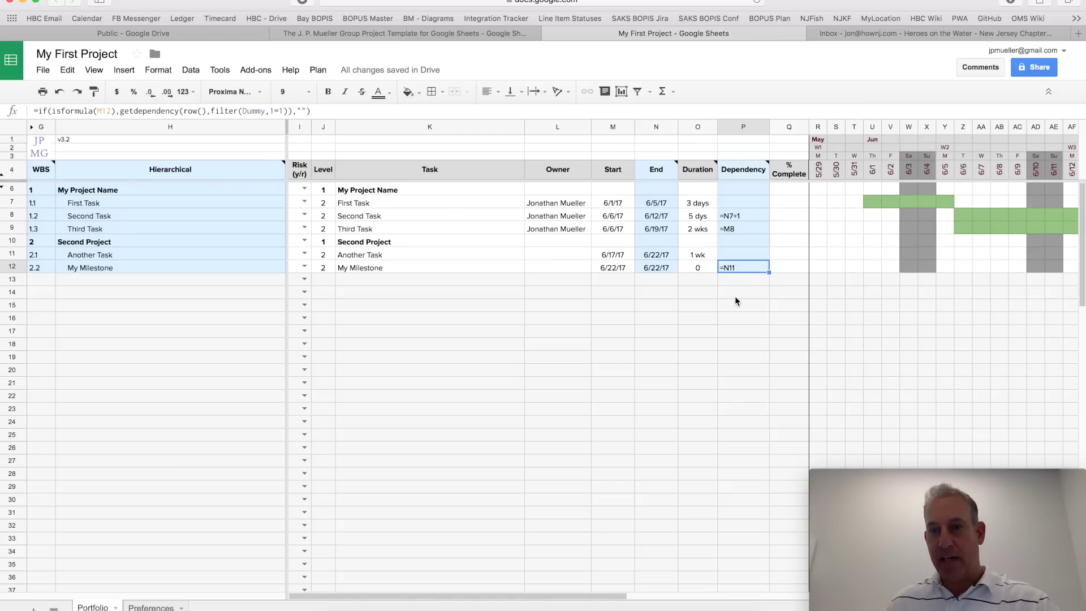
{"action": "left_click", "coordinate": [622, 268]}
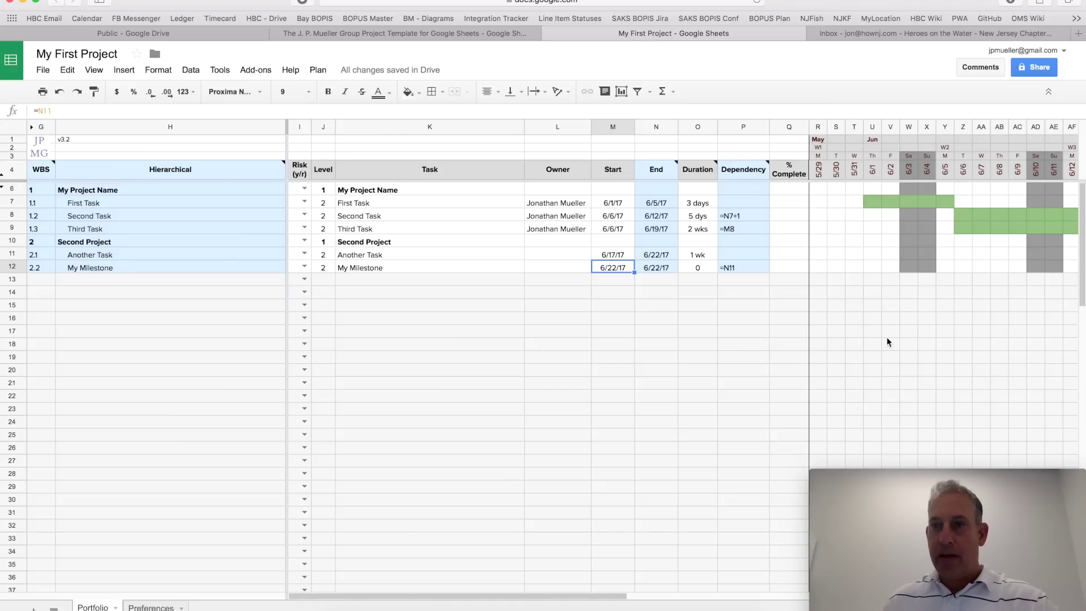
{"action": "scroll", "coordinate": [897, 335], "scroll_direction": "right", "scroll_amount": 5}
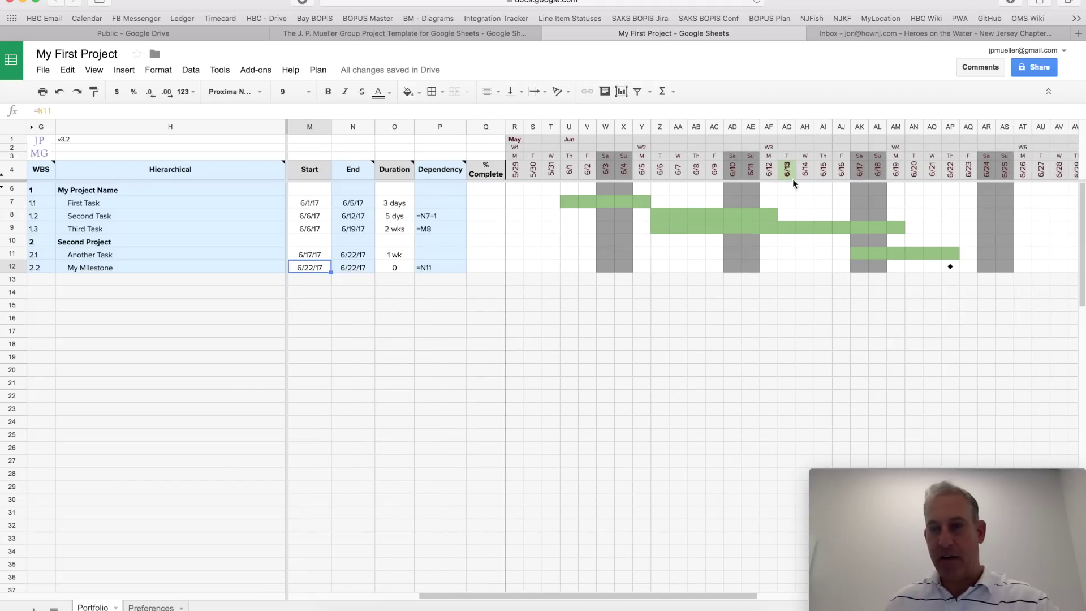
{"action": "scroll", "coordinate": [786, 180], "scroll_direction": "right", "scroll_amount": 1}
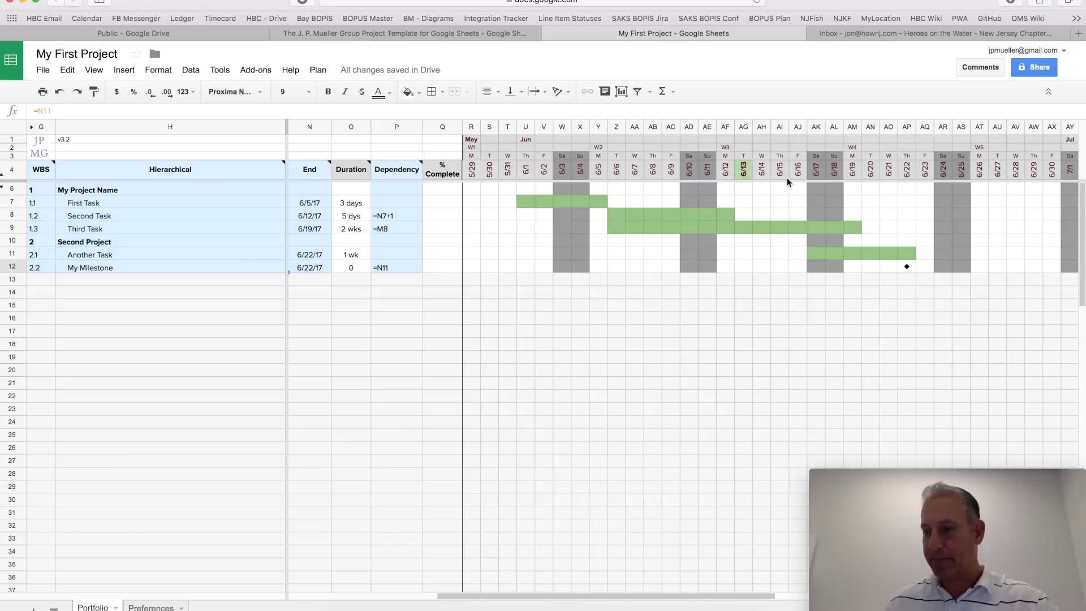
{"action": "scroll", "coordinate": [787, 181], "scroll_direction": "left", "scroll_amount": 5}
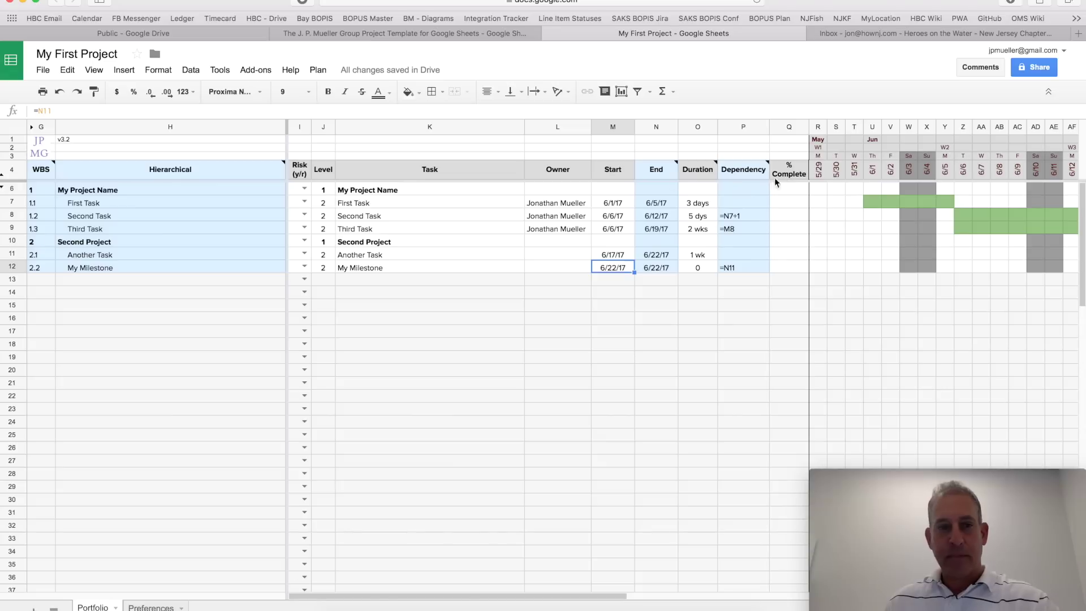
{"action": "left_click", "coordinate": [96, 243]}
Step: Insert a blank row above the Second Project row
{"action": "left_click", "coordinate": [12, 243]}
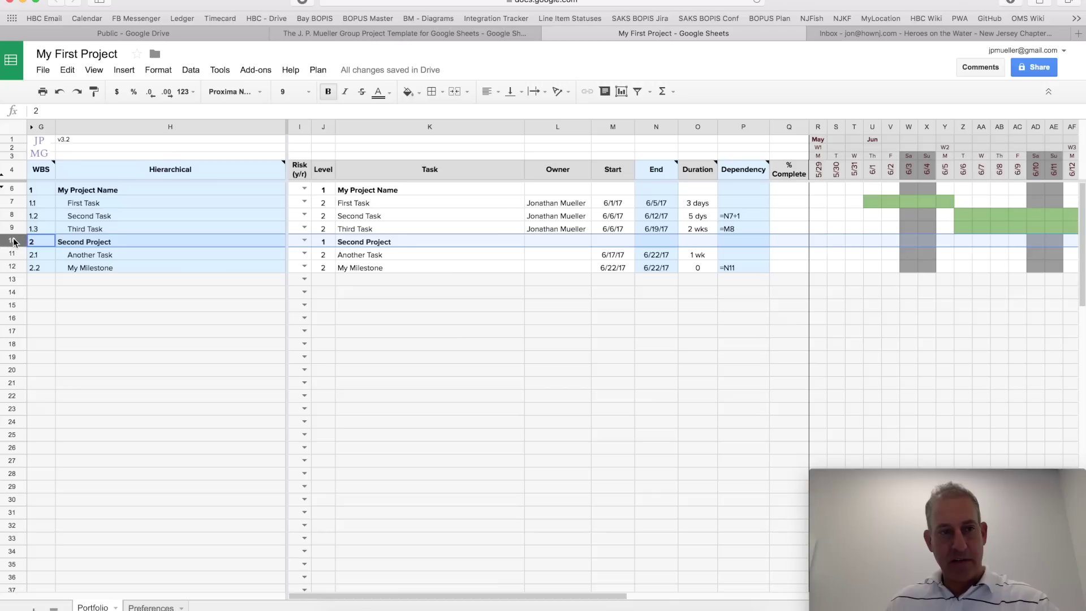
{"action": "right_click", "coordinate": [13, 243]}
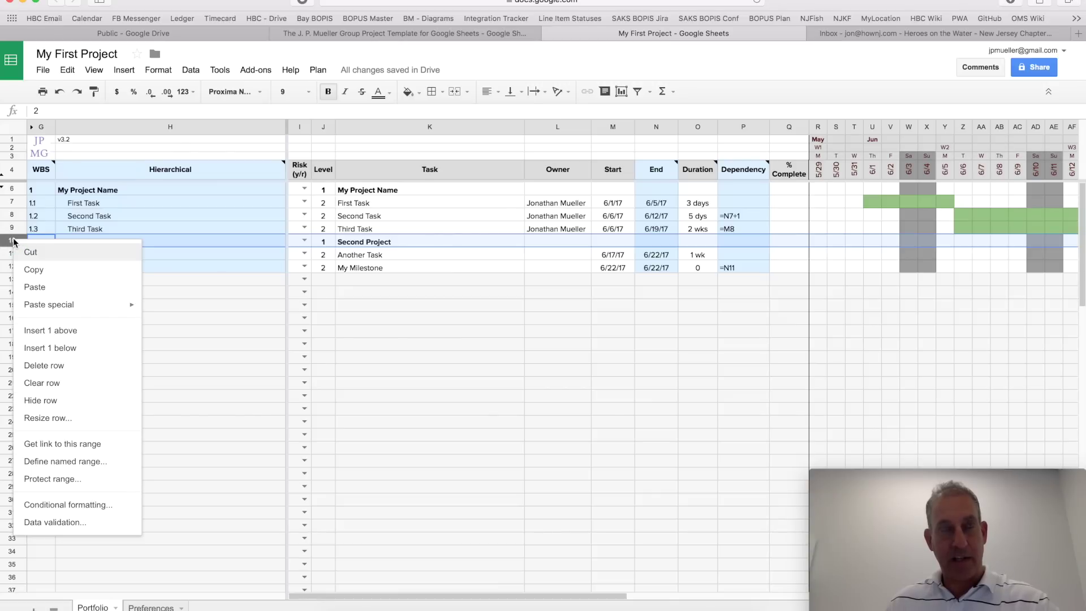
{"action": "left_click", "coordinate": [88, 331]}
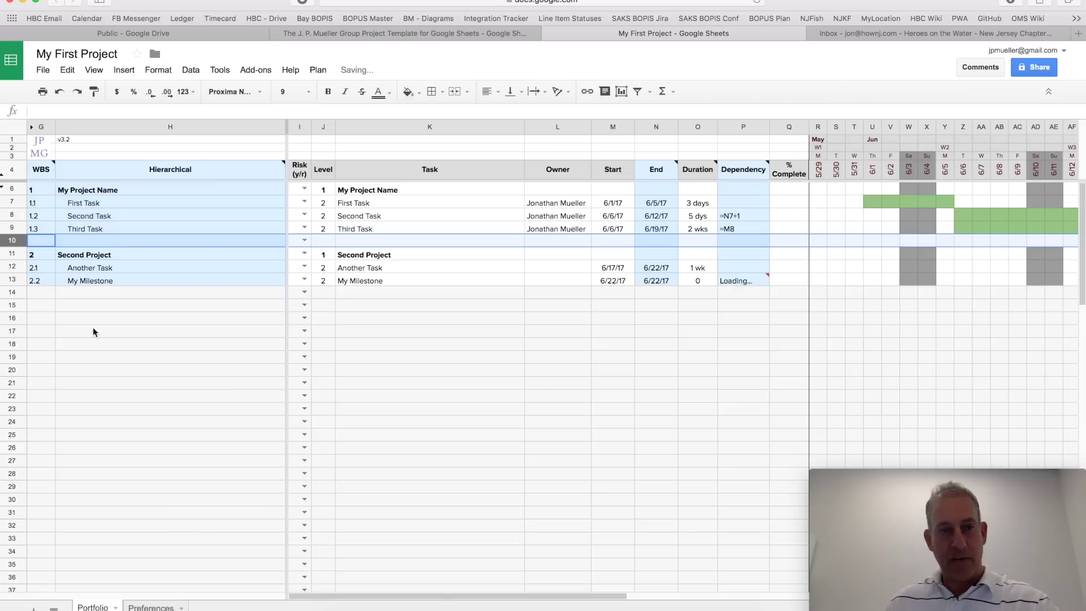
Step: Set row 15 to level 1 and start typing the name 'Yet another project'
{"action": "left_click", "coordinate": [155, 305]}
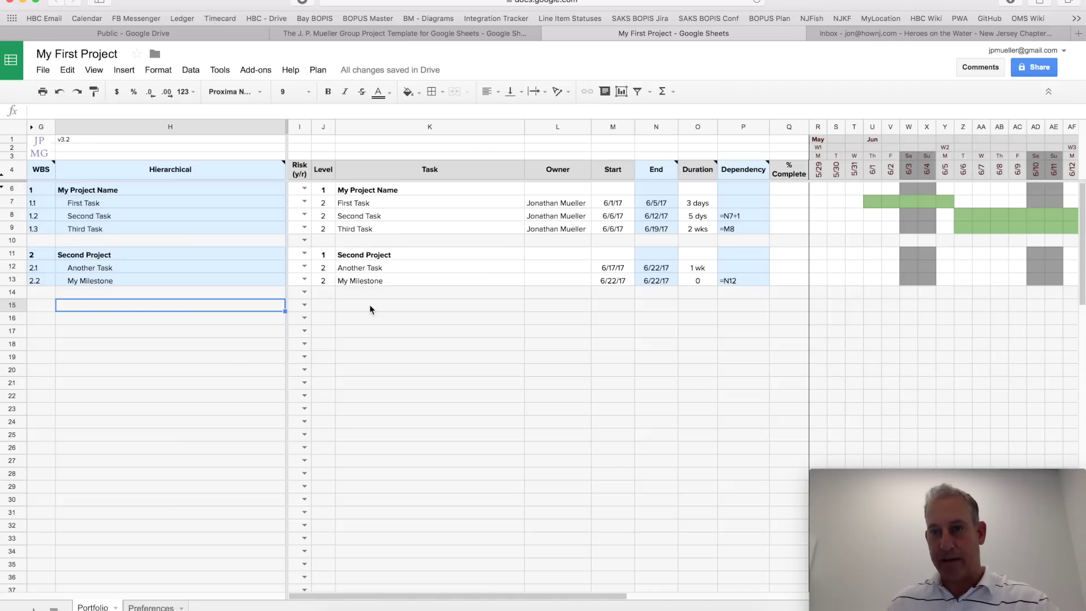
{"action": "left_click", "coordinate": [326, 309]}
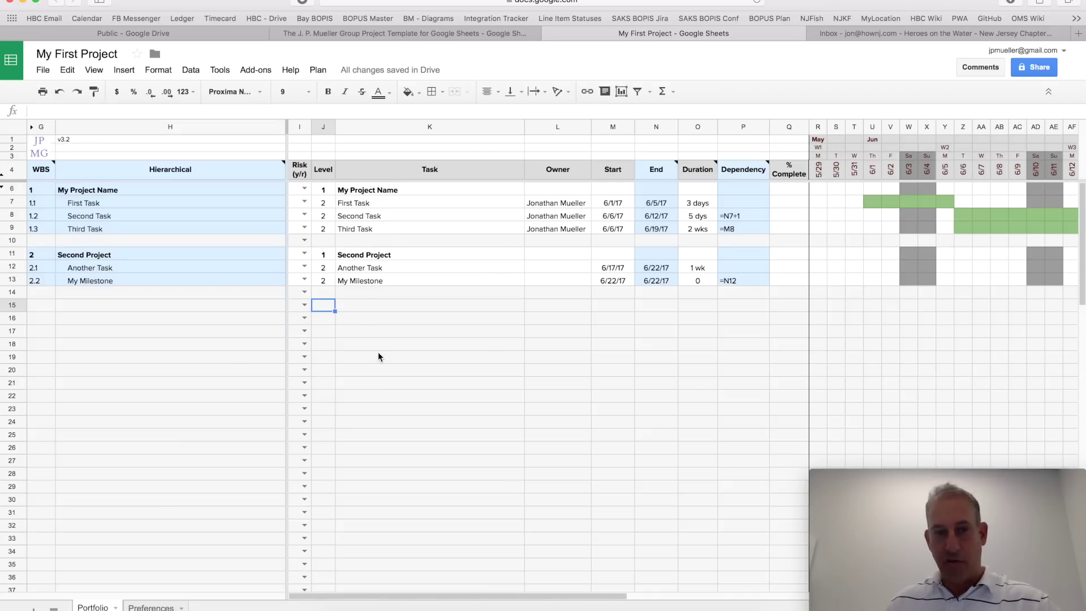
{"action": "type", "text": "1"}
{"action": "key", "text": "Tab"}
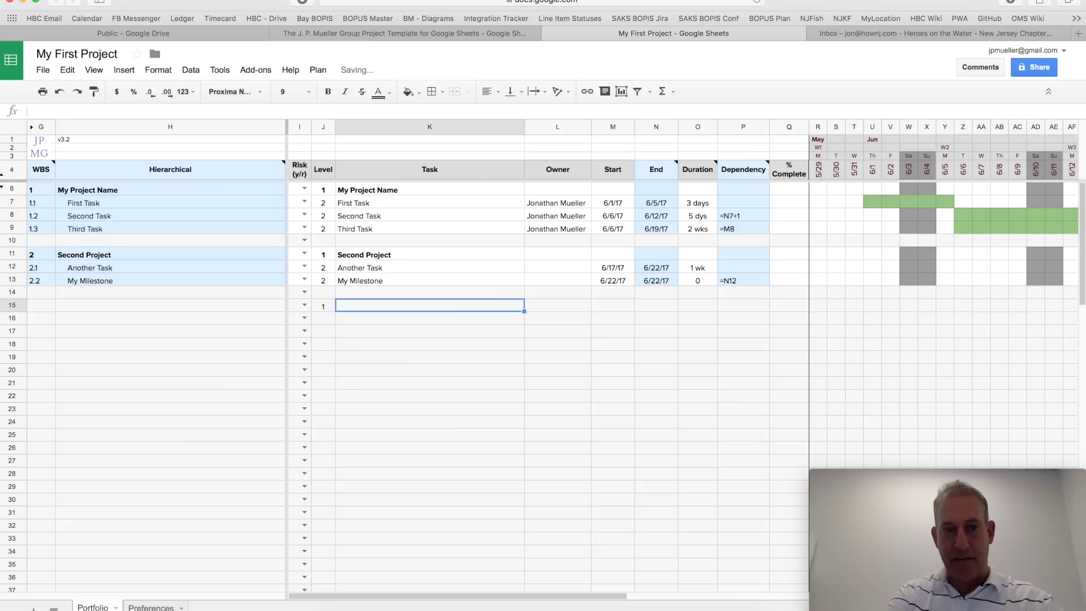
{"action": "type", "text": "Yet anot"}
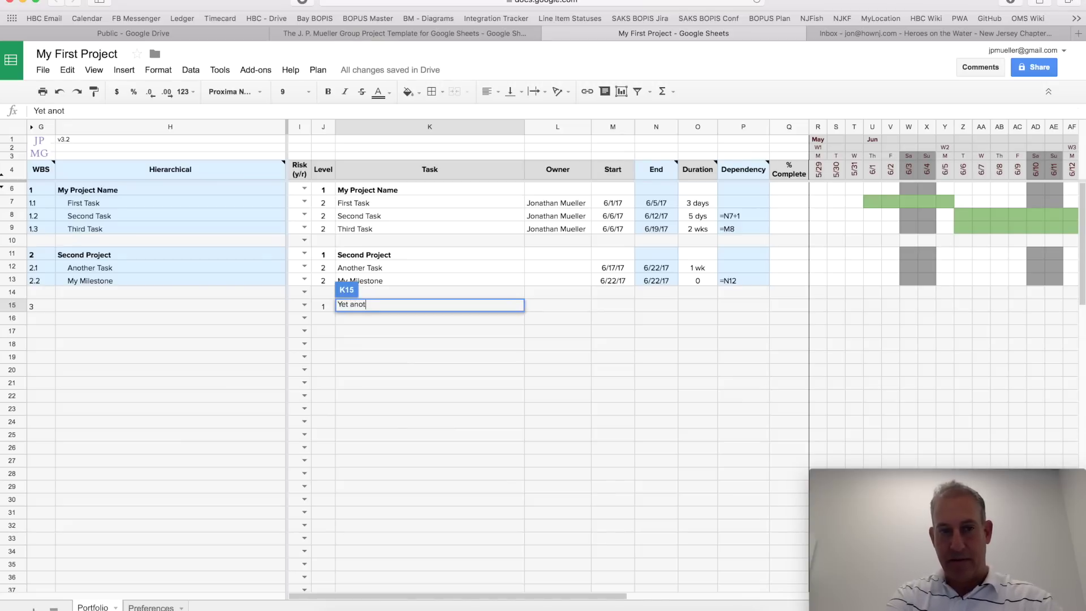
{"action": "type", "text": "her project"}
Step: Confirm 'Yet another project' and add 'My first child task' below it at level 2 (3.1)
{"action": "key", "text": "Return"}
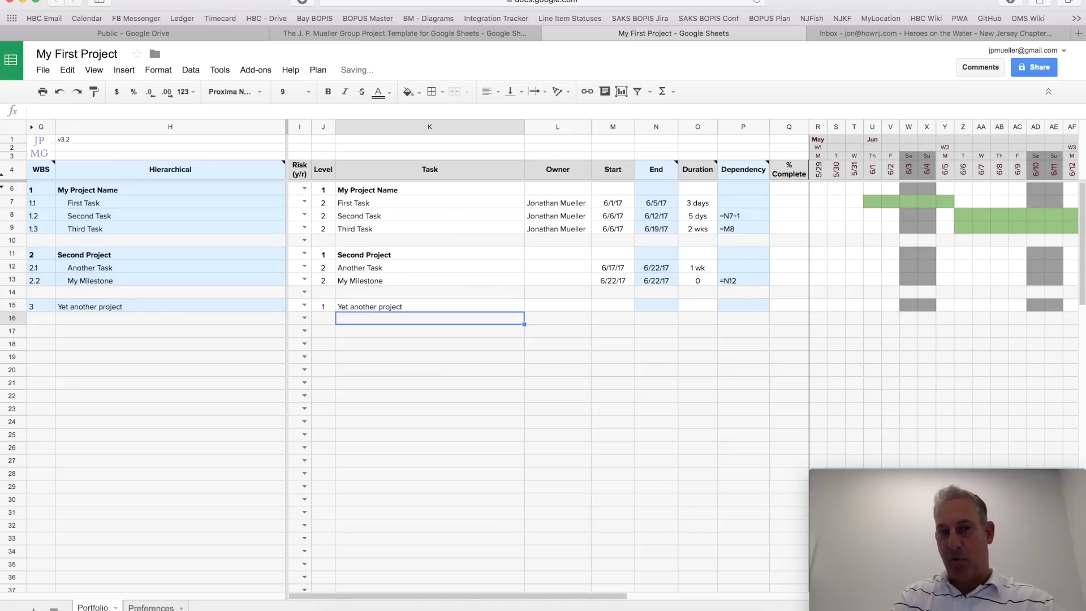
{"action": "left_click", "coordinate": [323, 318]}
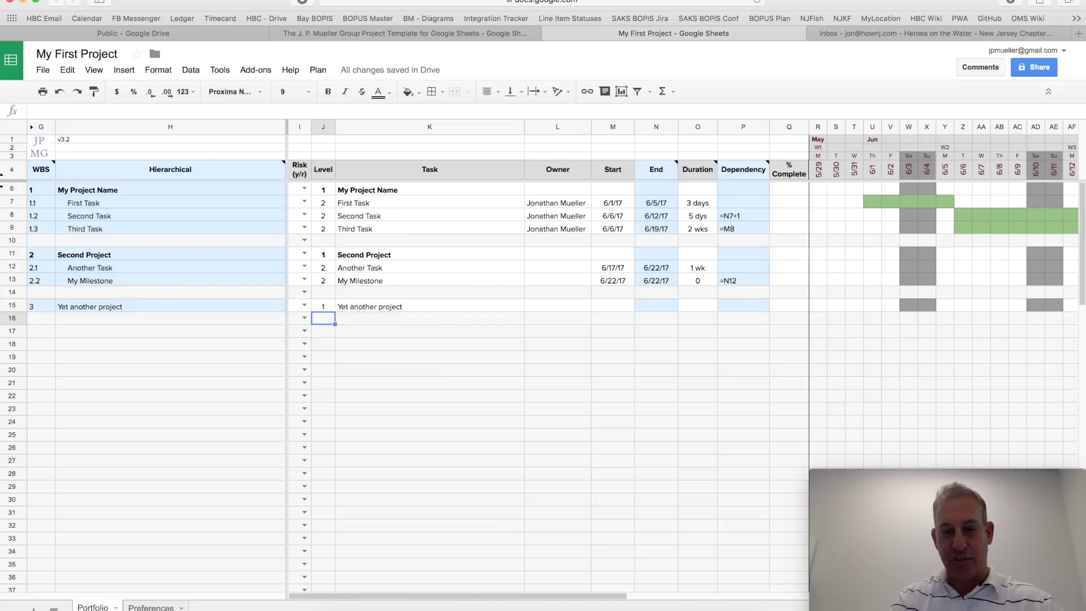
{"action": "type", "text": "2"}
{"action": "key", "text": "Tab"}
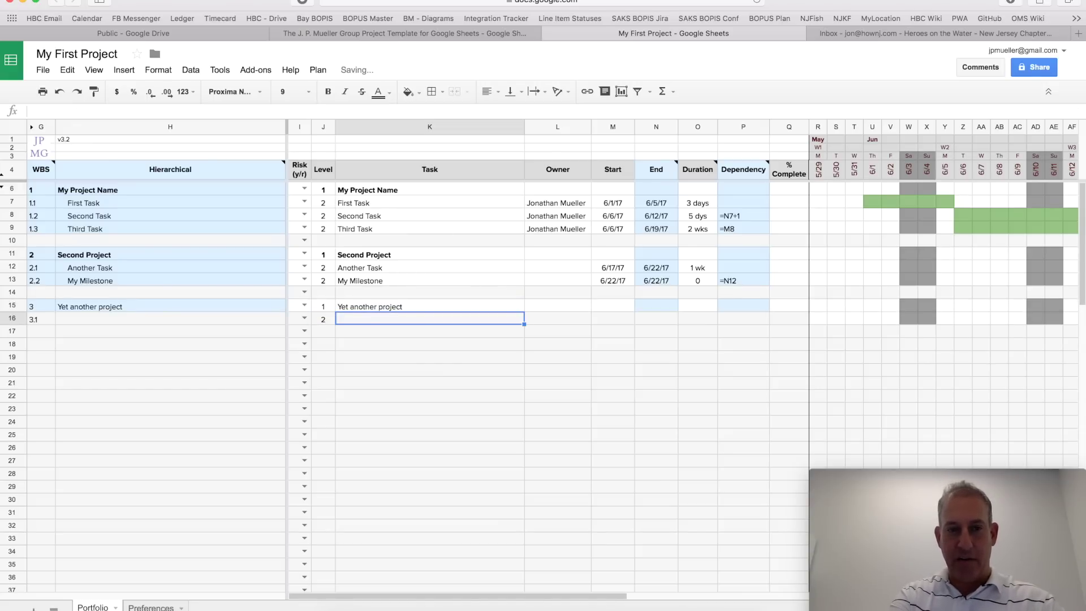
{"action": "type", "text": "My first child task"}
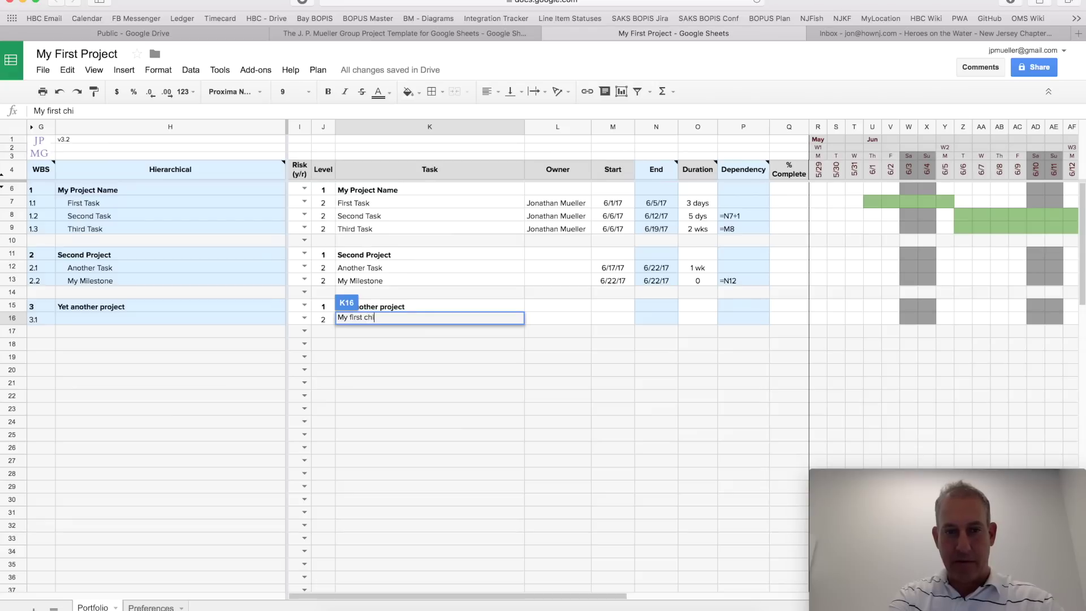
{"action": "key", "text": "Return"}
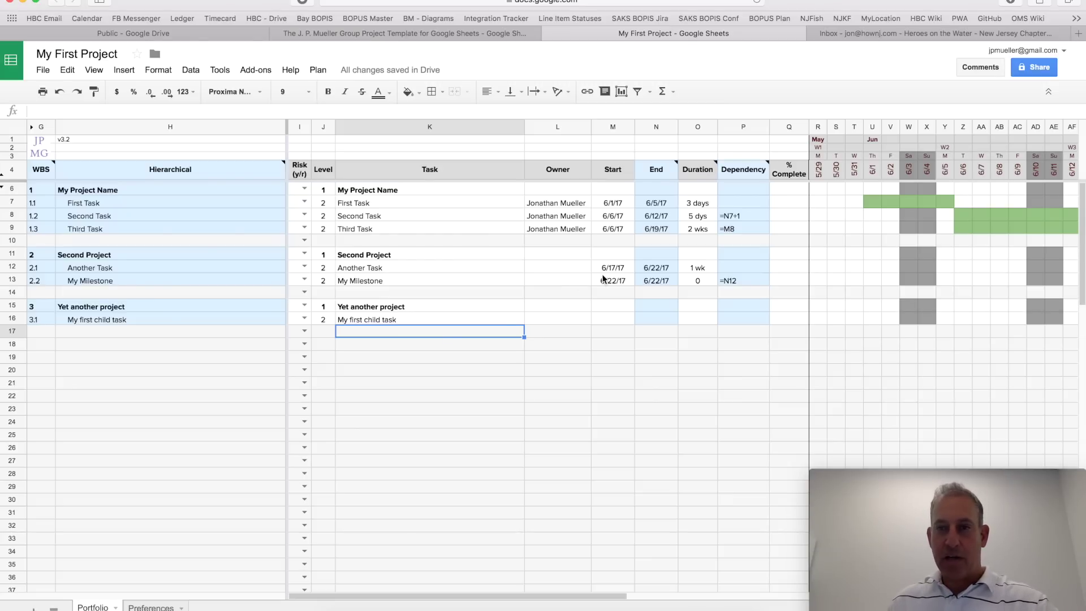
{"action": "left_click", "coordinate": [782, 202]}
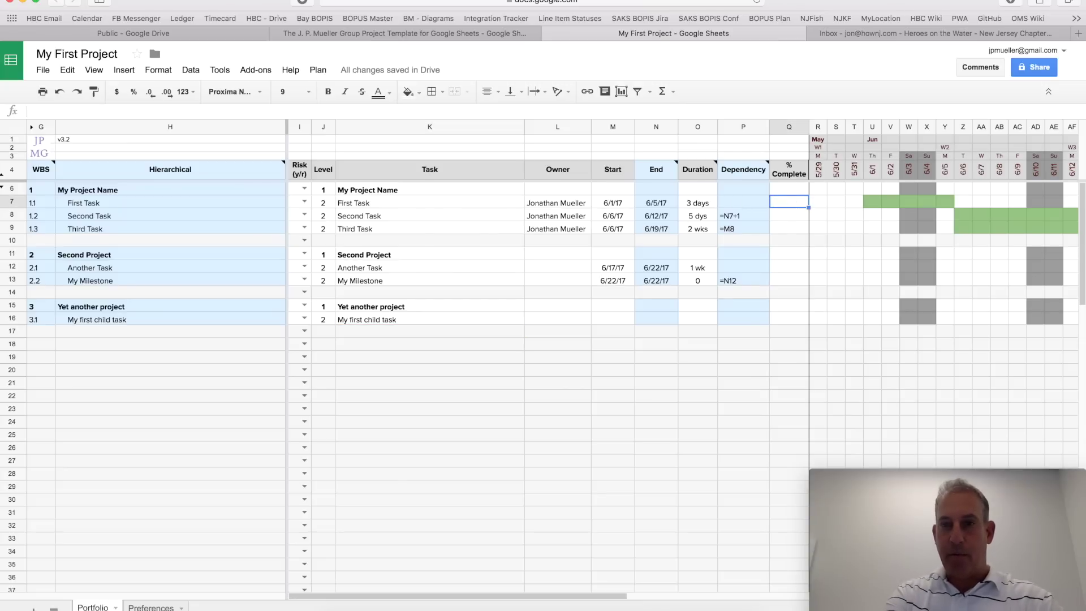
Step: Mark both First Task and My Milestone as 100% complete
{"action": "type", "text": "50%100%"}
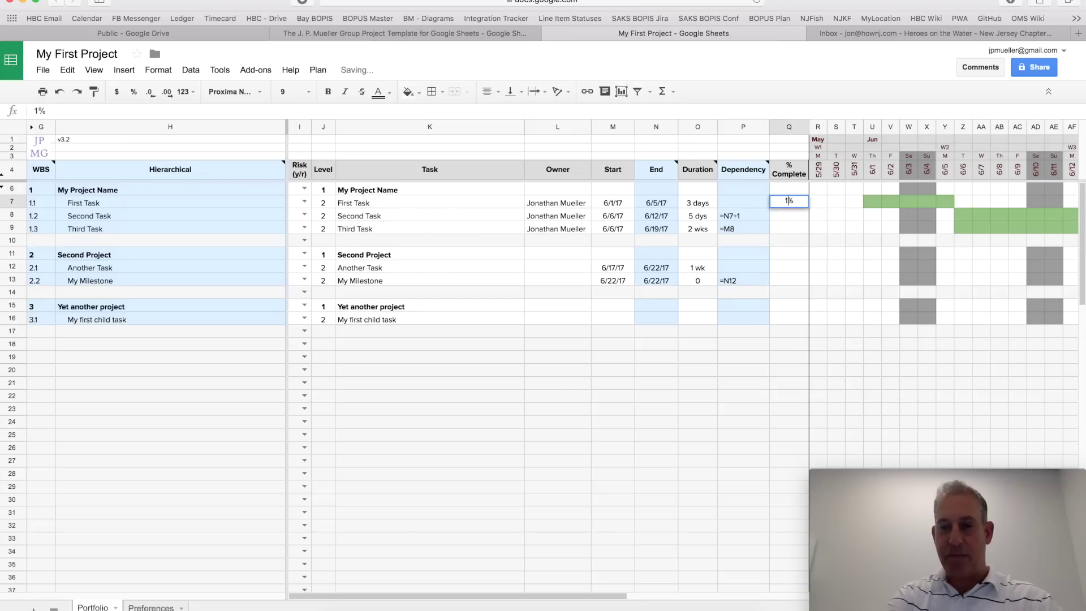
{"action": "key", "text": "Return"}
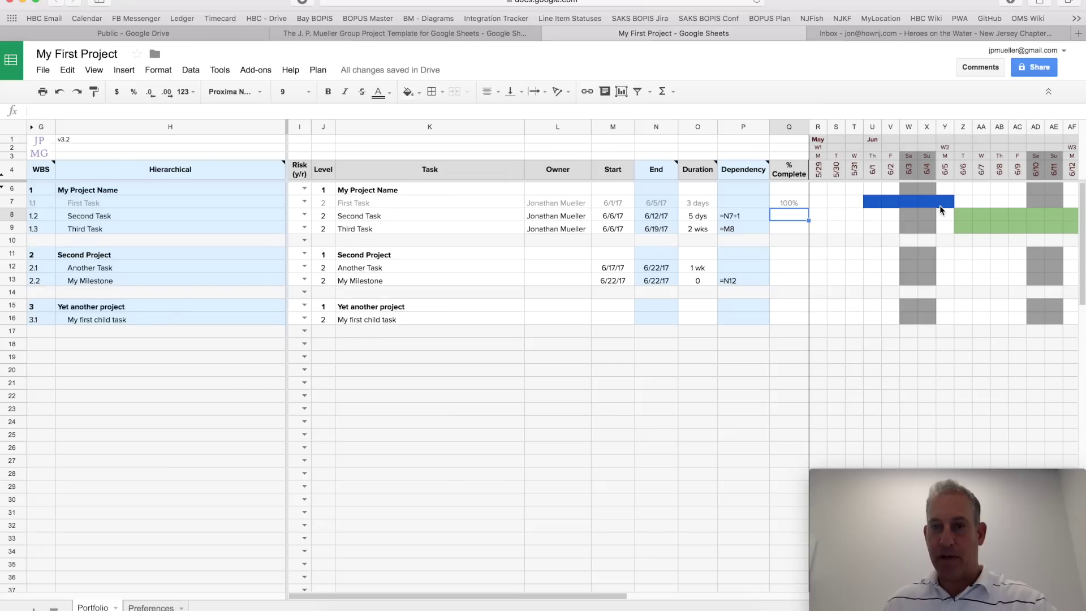
{"action": "left_click", "coordinate": [779, 283]}
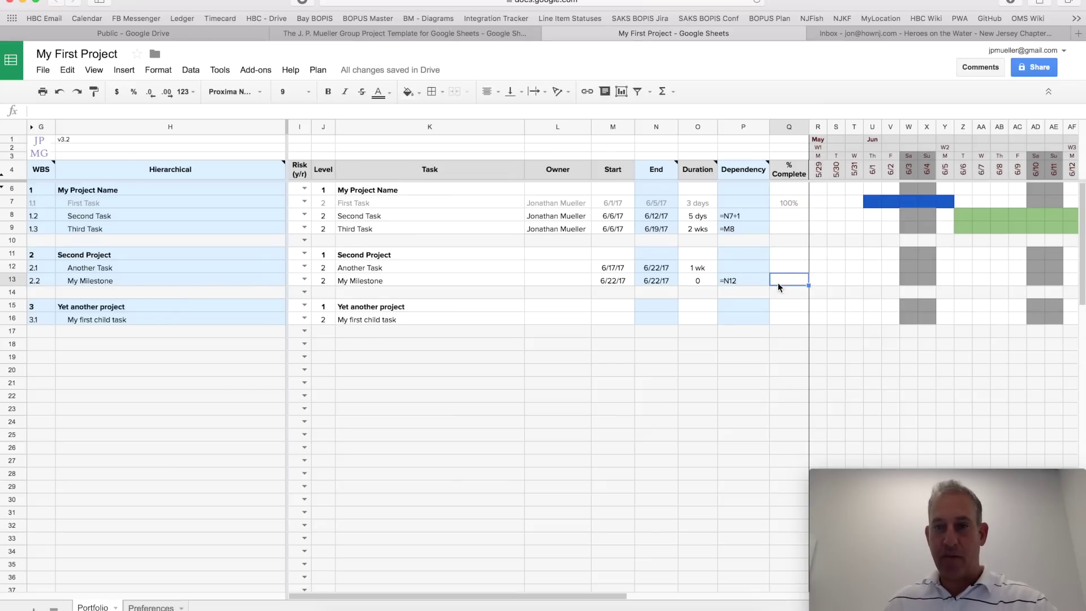
{"action": "scroll", "coordinate": [778, 282], "scroll_direction": "right", "scroll_amount": 10}
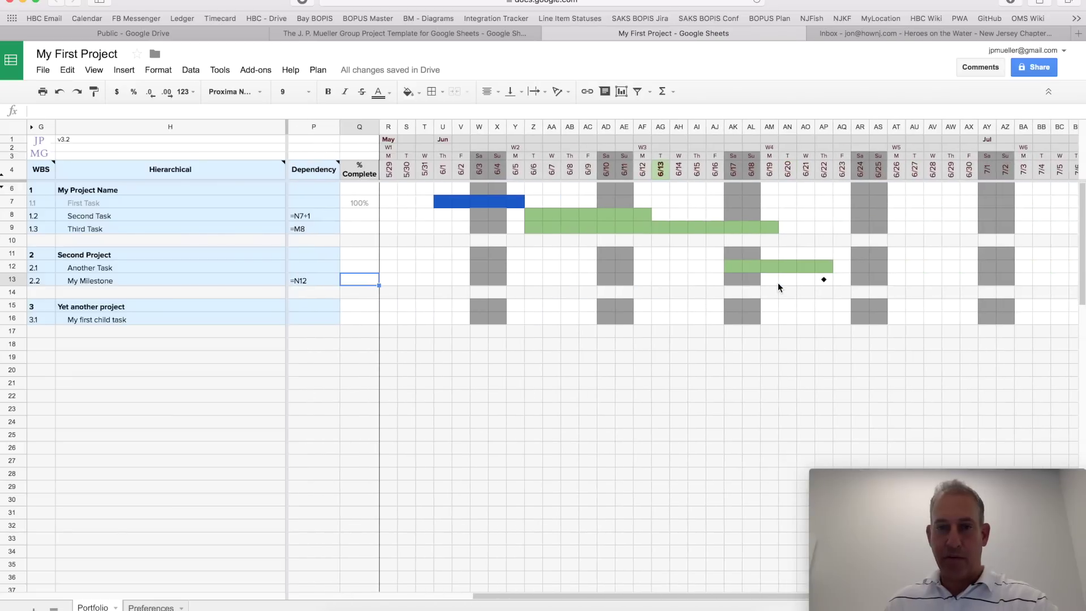
{"action": "scroll", "coordinate": [778, 283], "scroll_direction": "left", "scroll_amount": 1}
{"action": "type", "text": "100"}
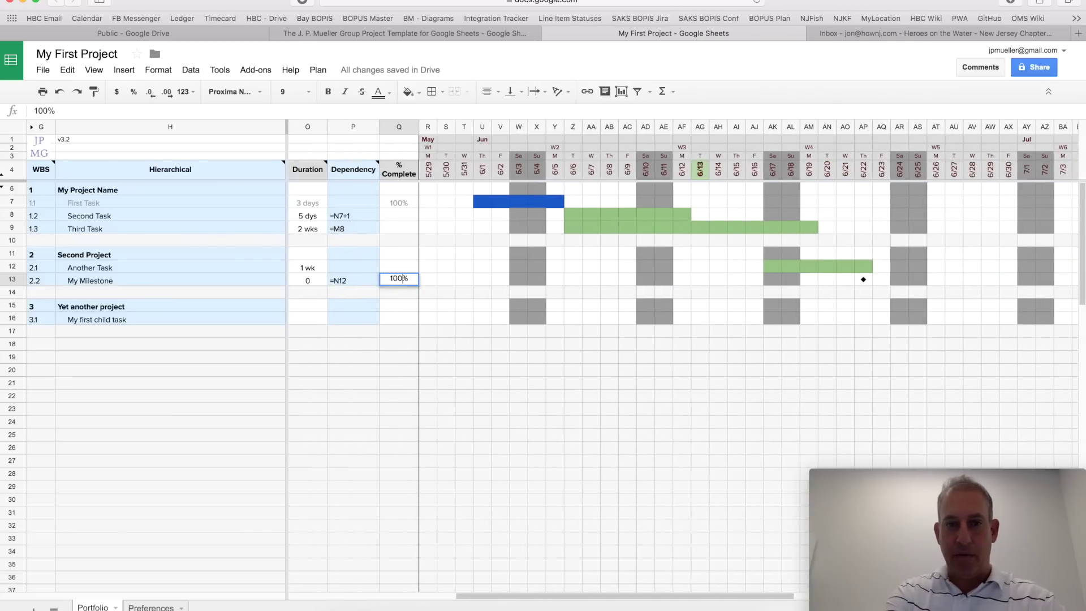
{"action": "key", "text": "Return"}
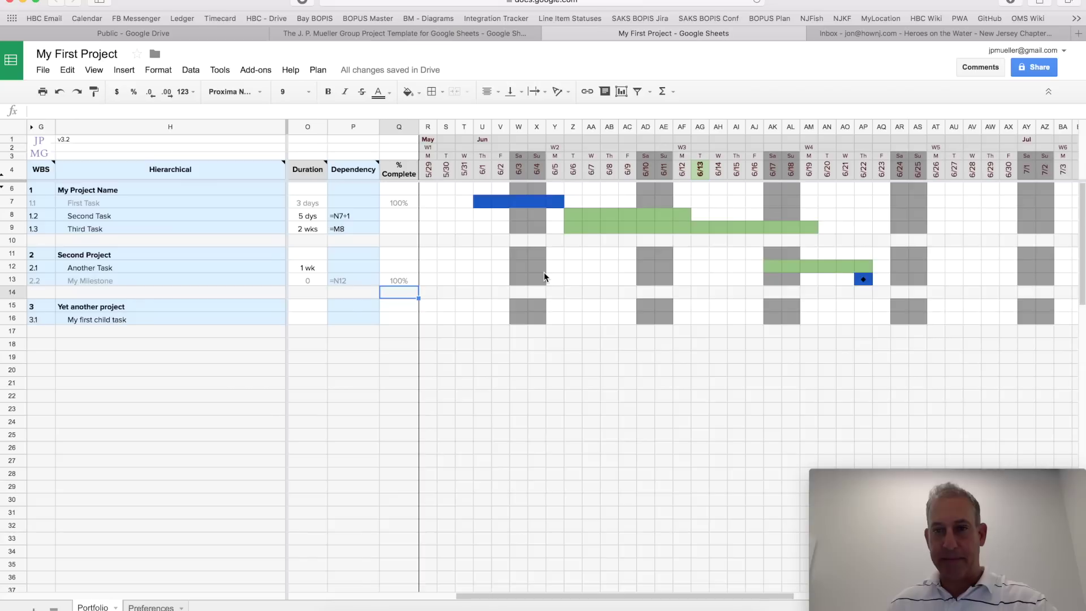
Step: Select the whole My Milestone row
{"action": "scroll", "coordinate": [544, 276], "scroll_direction": "left", "scroll_amount": 6}
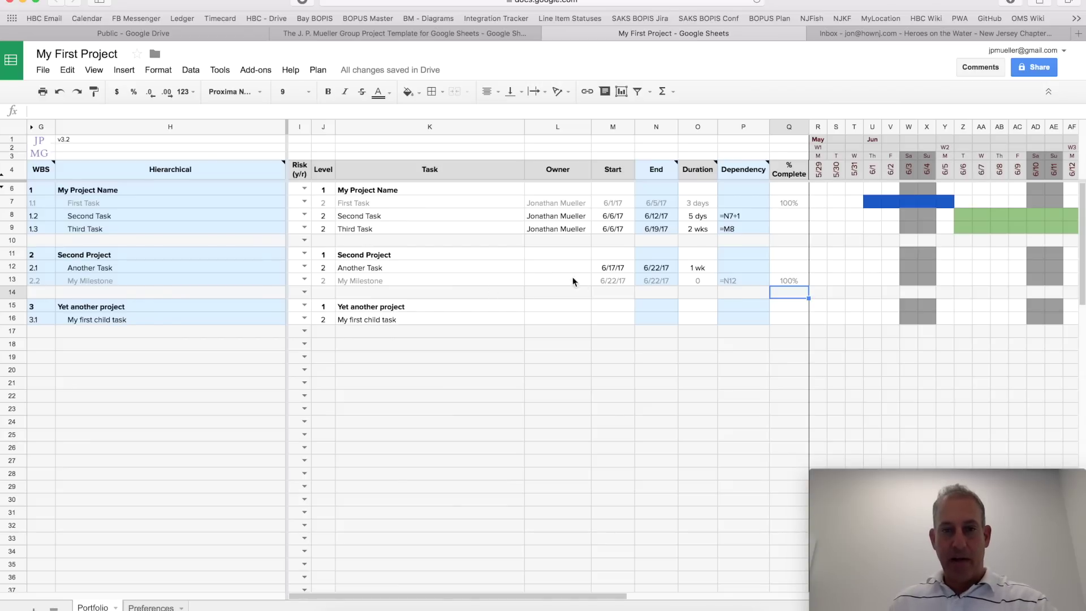
{"action": "left_click", "coordinate": [452, 271]}
{"action": "left_click", "coordinate": [451, 277]}
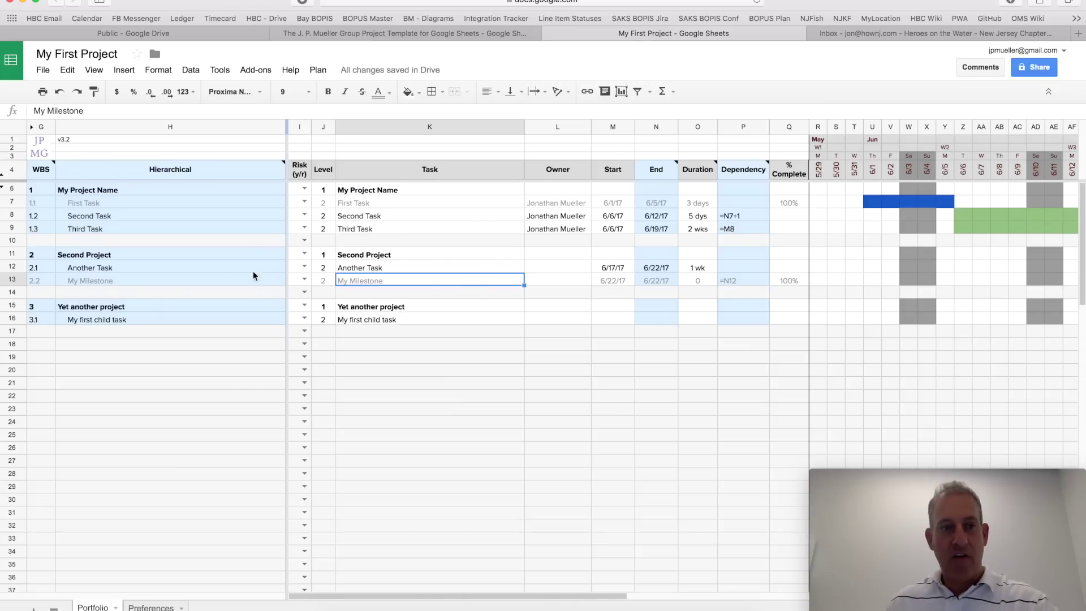
{"action": "left_click", "coordinate": [12, 280]}
Step: Insert a row above My Milestone and name the task 'Another Another Task'
{"action": "right_click", "coordinate": [18, 280]}
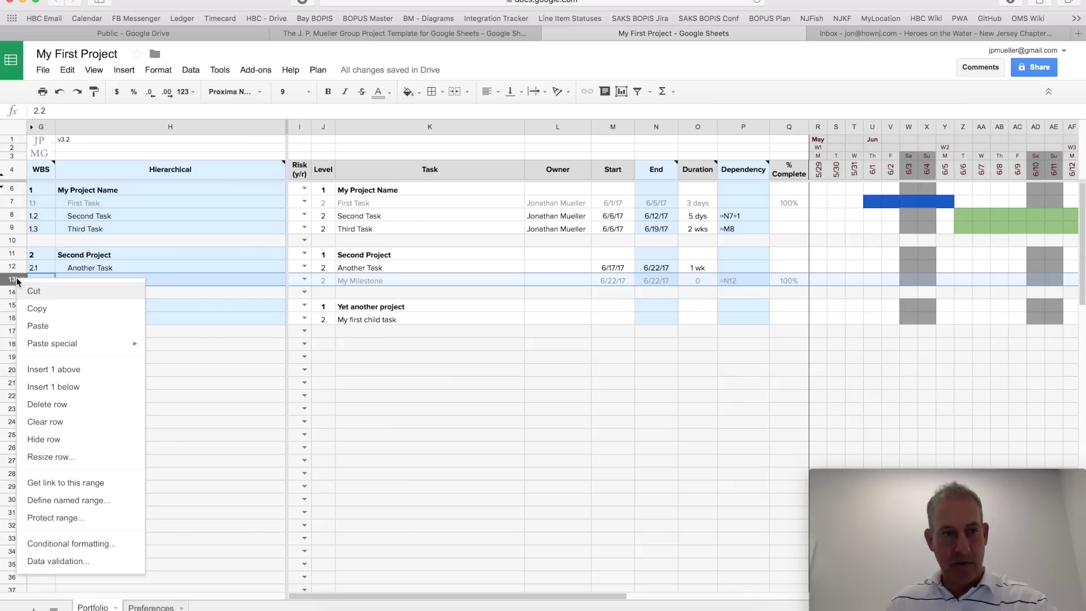
{"action": "left_click", "coordinate": [62, 370]}
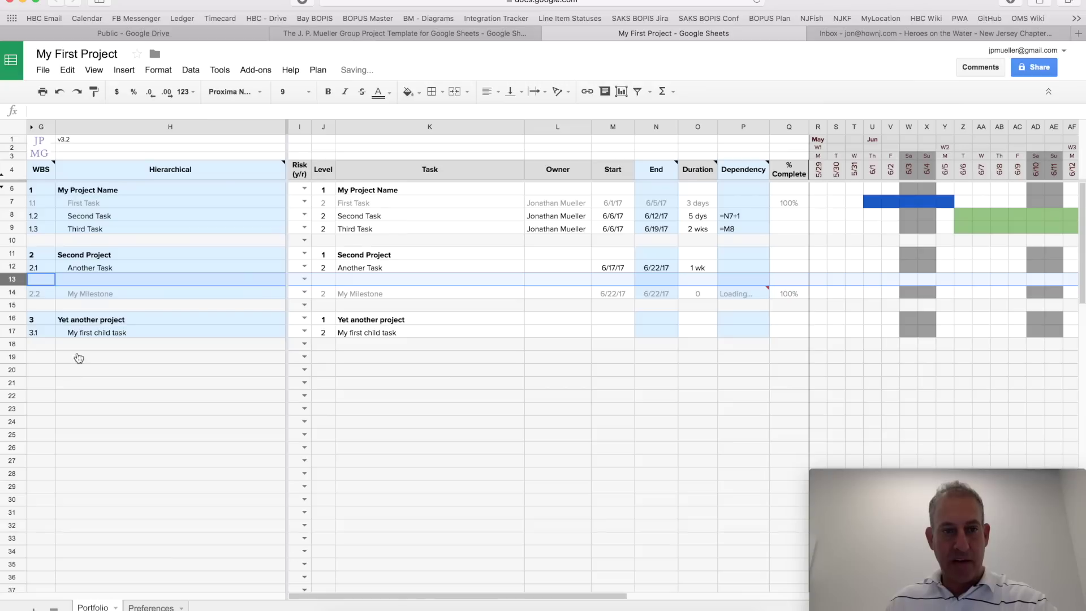
{"action": "left_click", "coordinate": [350, 284]}
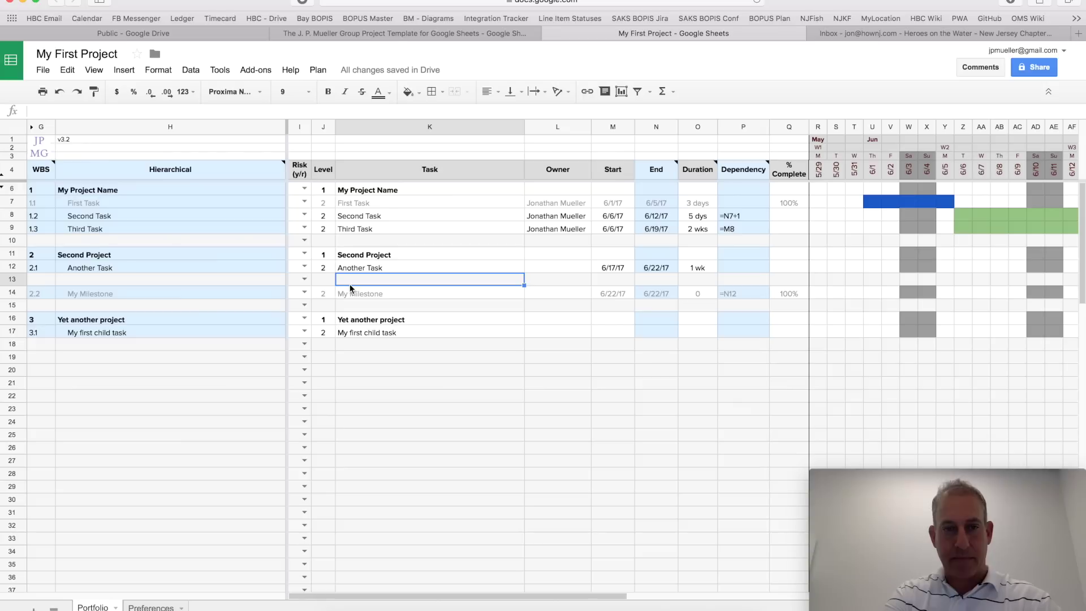
{"action": "type", "text": "Another "}
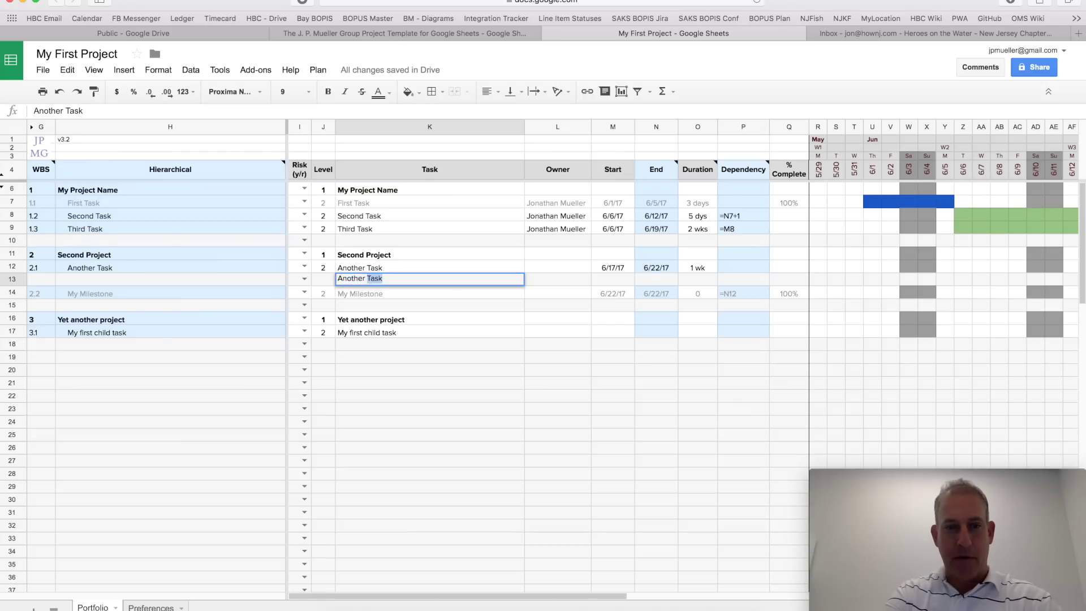
{"action": "type", "text": "Another Task"}
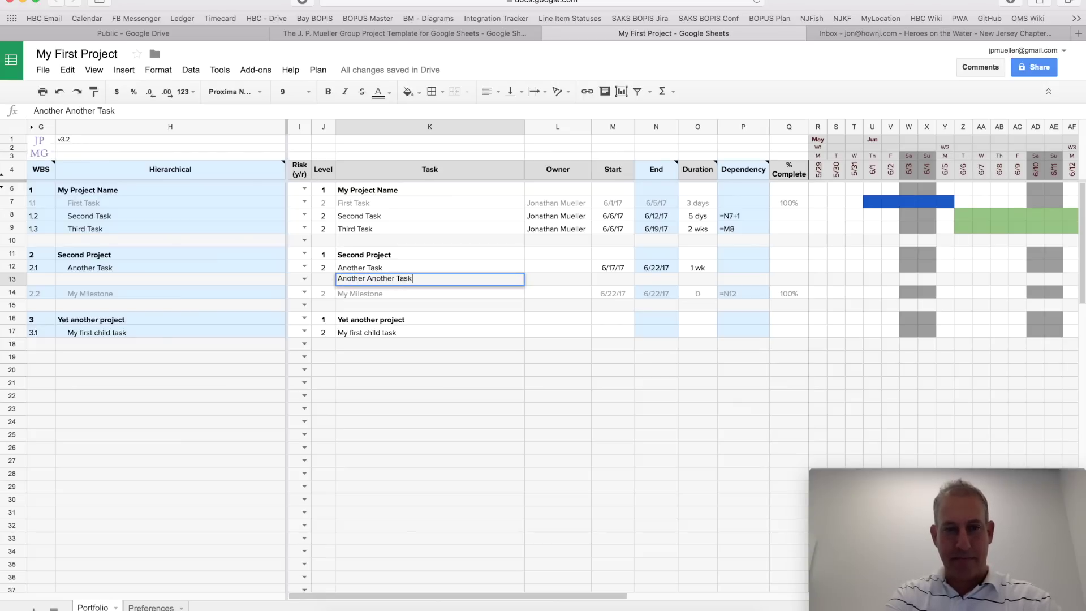
{"action": "key", "text": "Return"}
Step: Give the new task level 2 and a start date of =M12
{"action": "key", "text": "Up"}
{"action": "key", "text": "Left"}
{"action": "type", "text": "2"}
{"action": "key", "text": "Tab"}
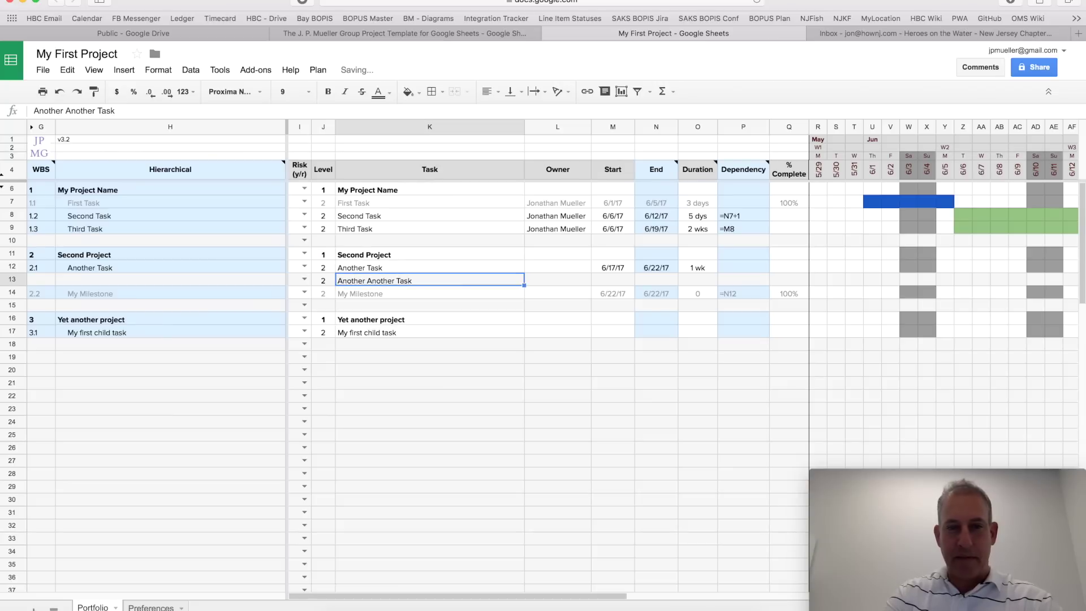
{"action": "key", "text": "Tab"}
{"action": "key", "text": "Tab"}
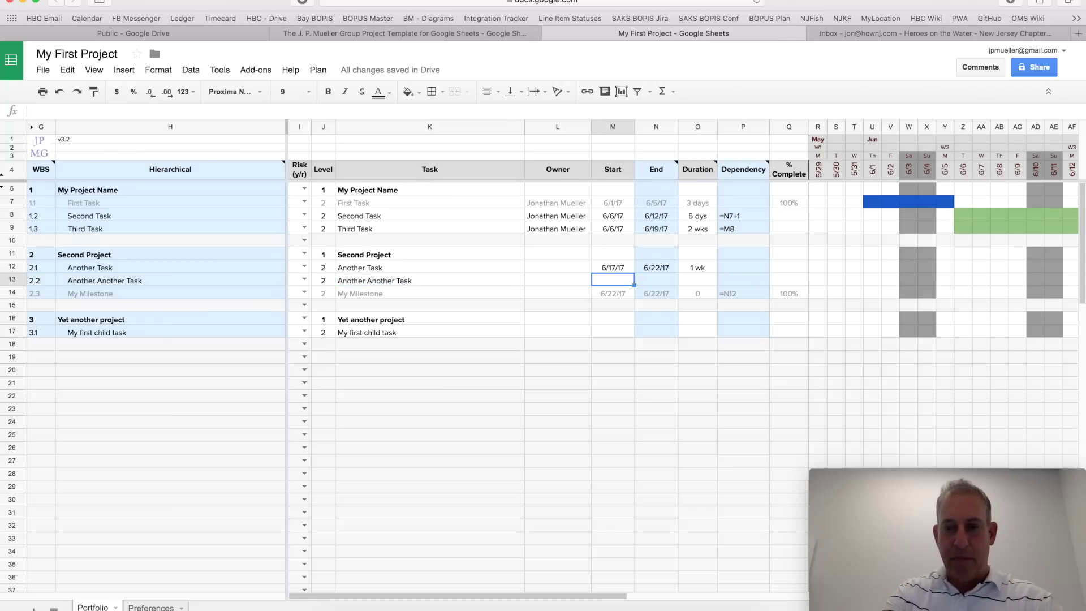
{"action": "type", "text": "=M12"}
{"action": "key", "text": "Return"}
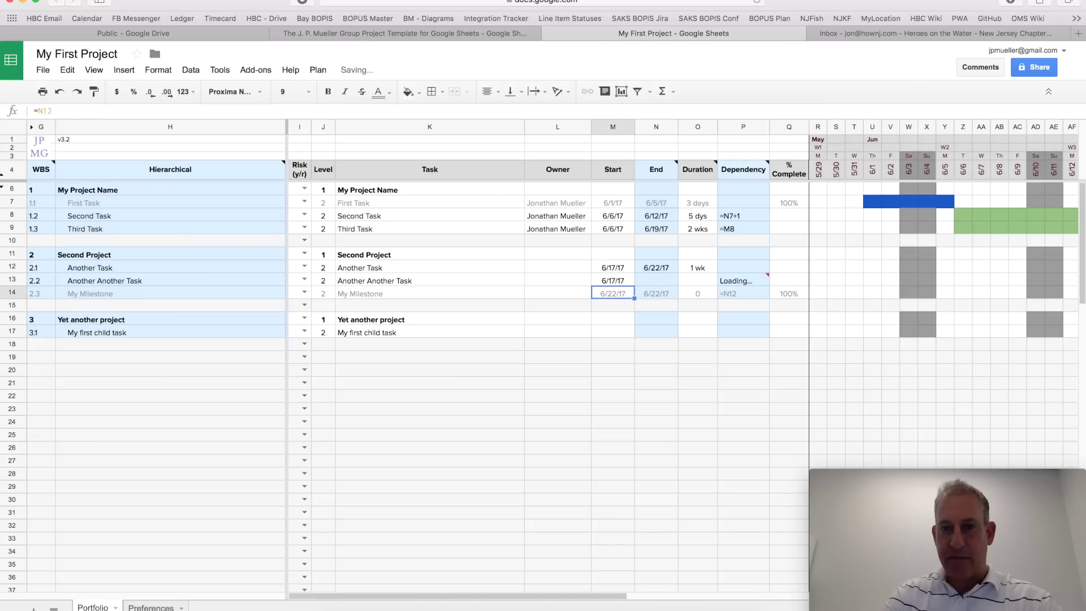
Step: Set the new task's duration to 2 wks, then select the Second Project heading
{"action": "key", "text": "Tab"}
{"action": "key", "text": "Tab"}
{"action": "key", "text": "Up"}
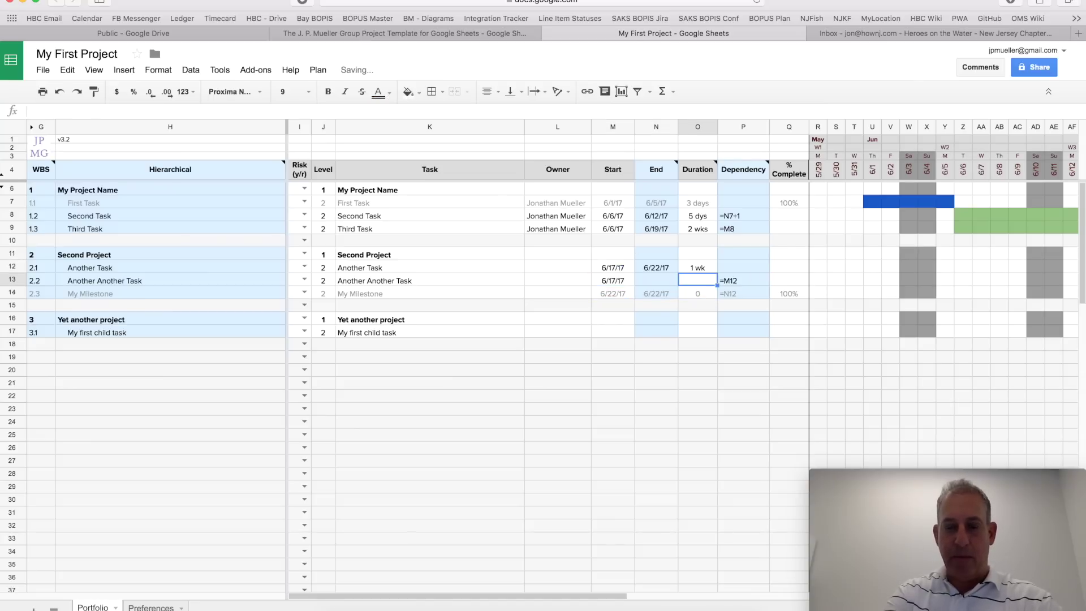
{"action": "type", "text": "2 wks"}
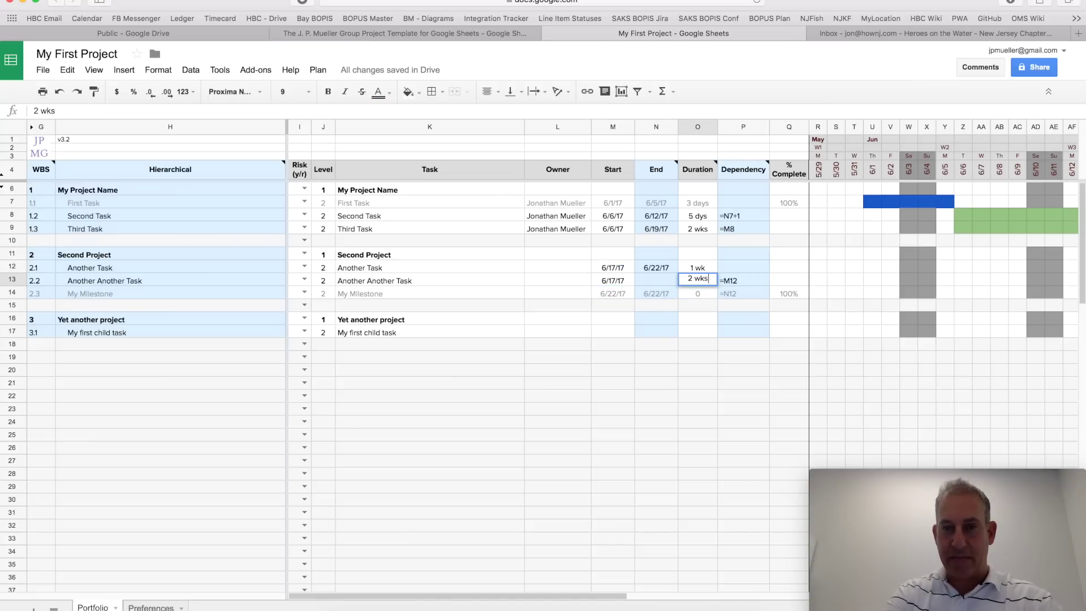
{"action": "key", "text": "Return"}
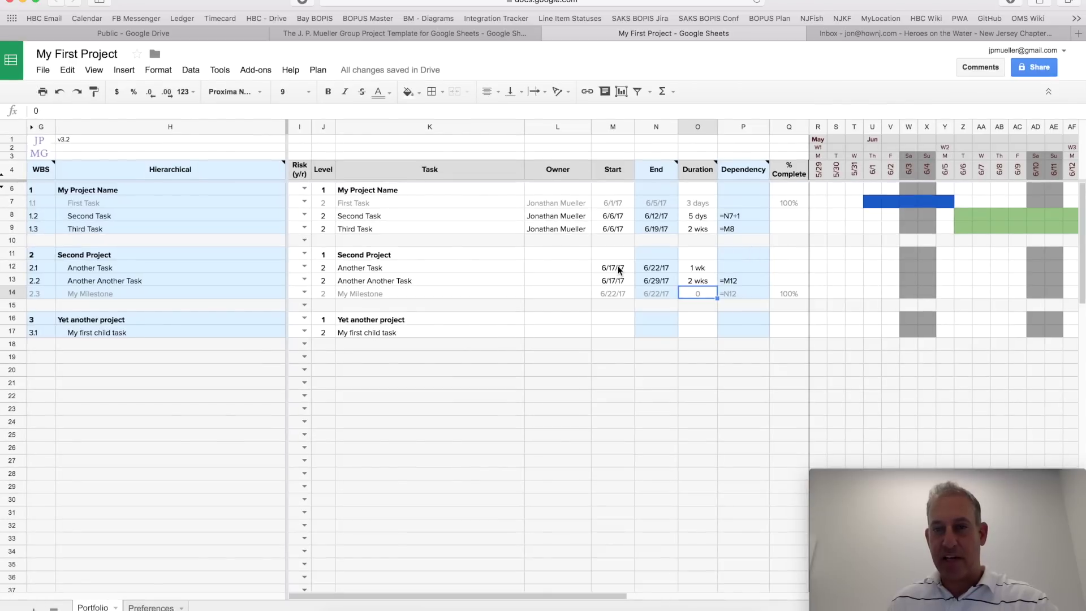
{"action": "left_click", "coordinate": [613, 255]}
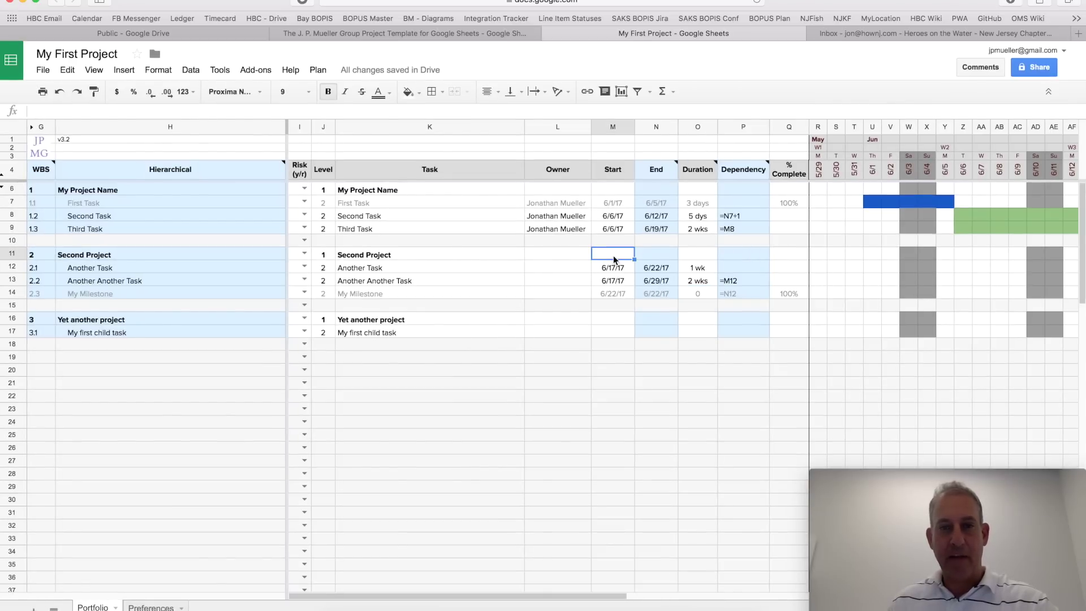
{"action": "left_click", "coordinate": [436, 254]}
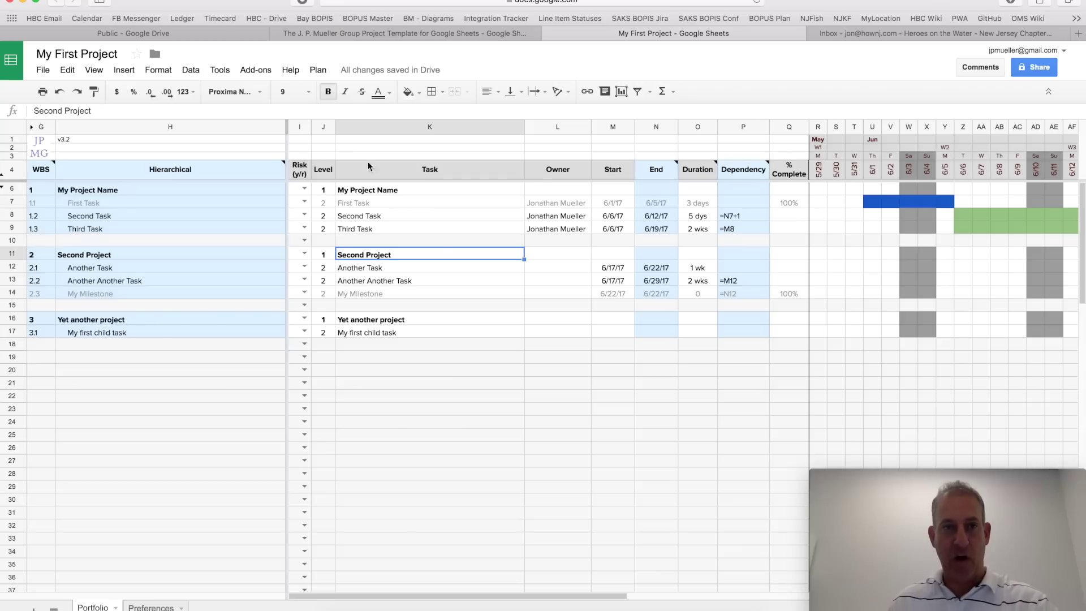
Step: Collapse Second Project via the Plan menu and check its MIN/MAX start and end formulas
{"action": "left_click", "coordinate": [318, 71]}
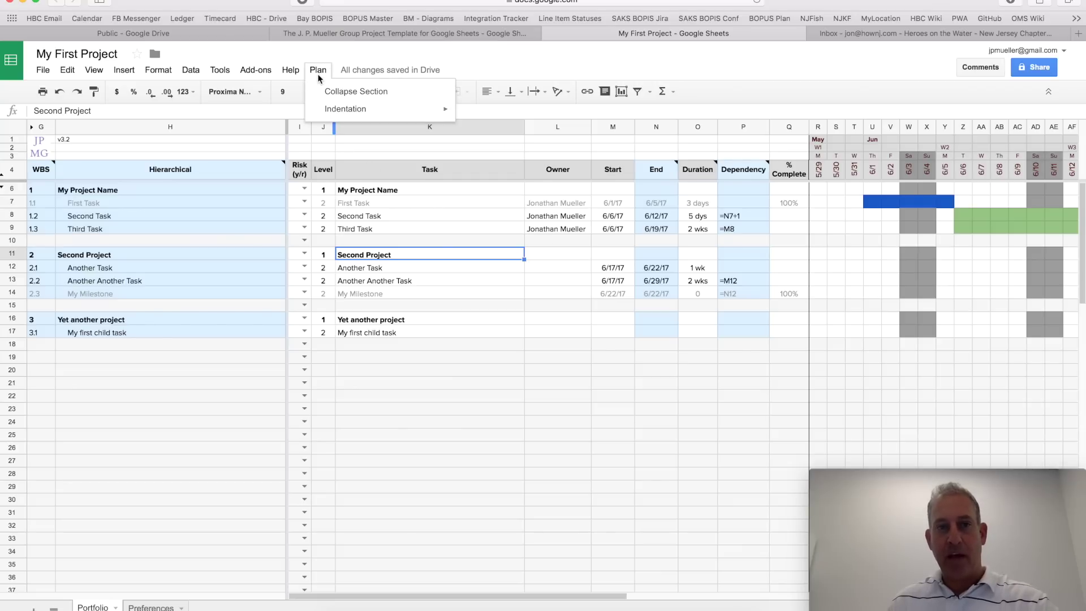
{"action": "left_click", "coordinate": [324, 92]}
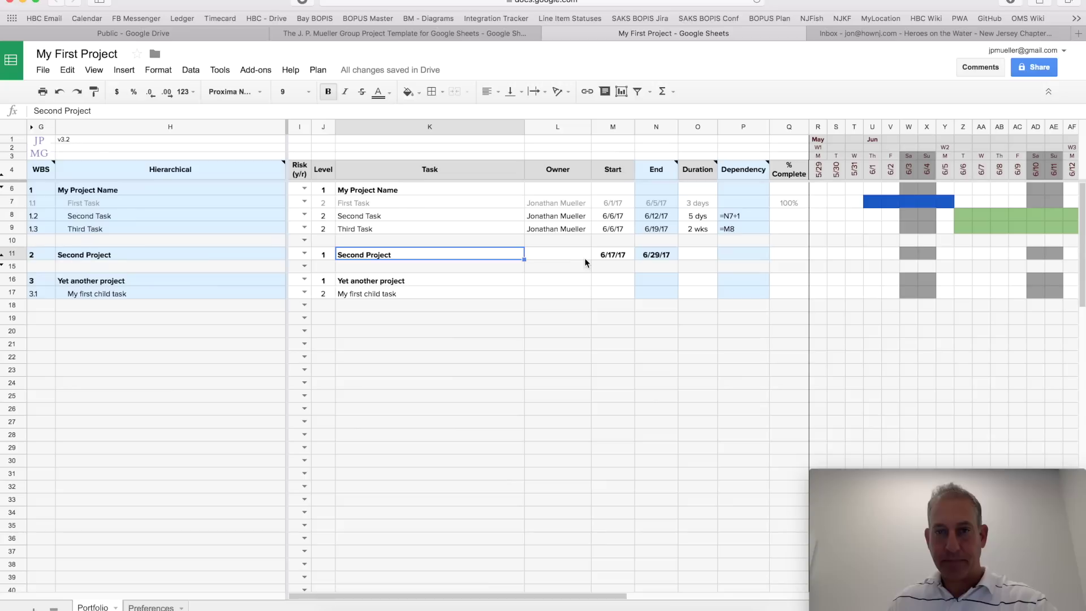
{"action": "left_click", "coordinate": [612, 256]}
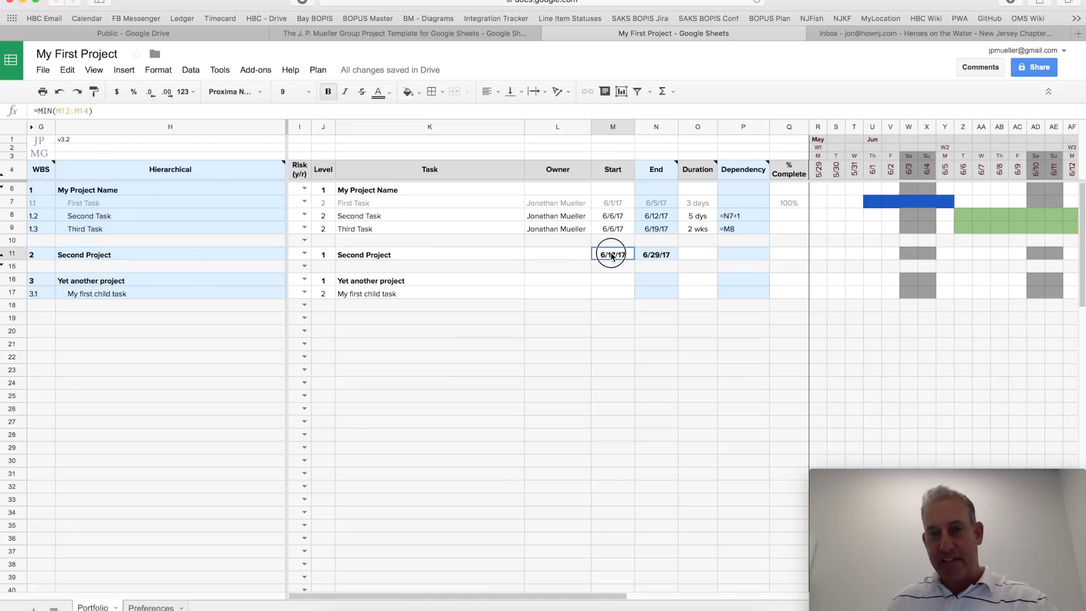
{"action": "left_click", "coordinate": [667, 255]}
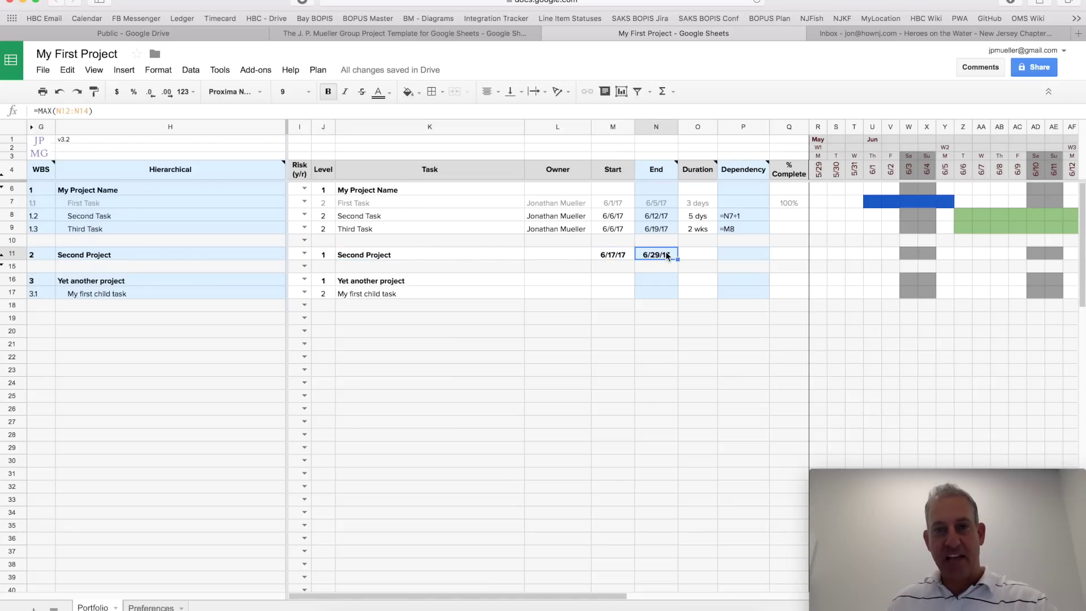
{"action": "left_click", "coordinate": [608, 258]}
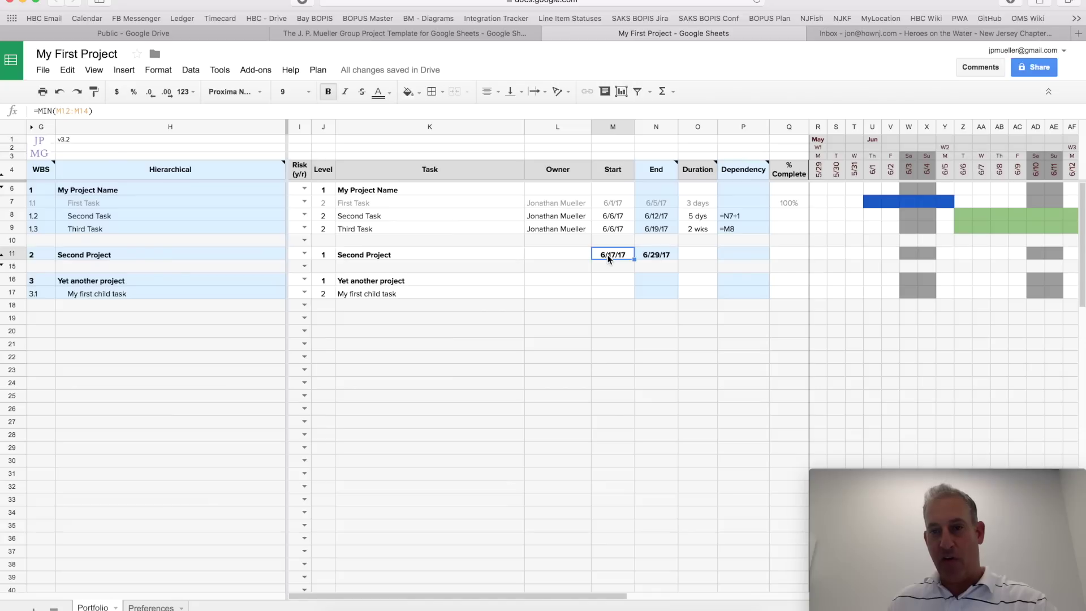
{"action": "left_click", "coordinate": [659, 253]}
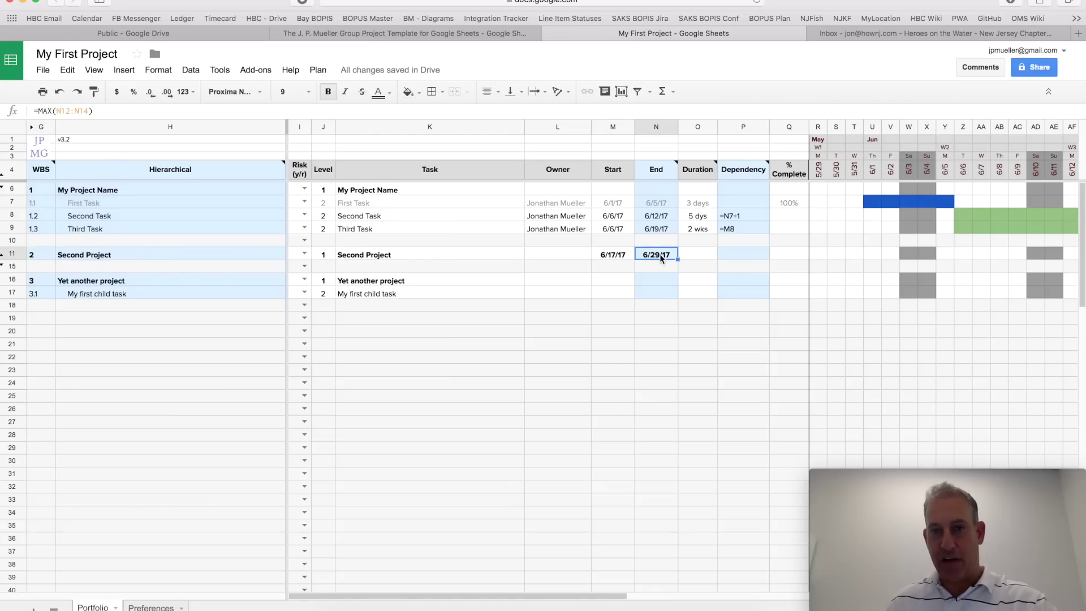
{"action": "scroll", "coordinate": [782, 264], "scroll_direction": "right", "scroll_amount": 10}
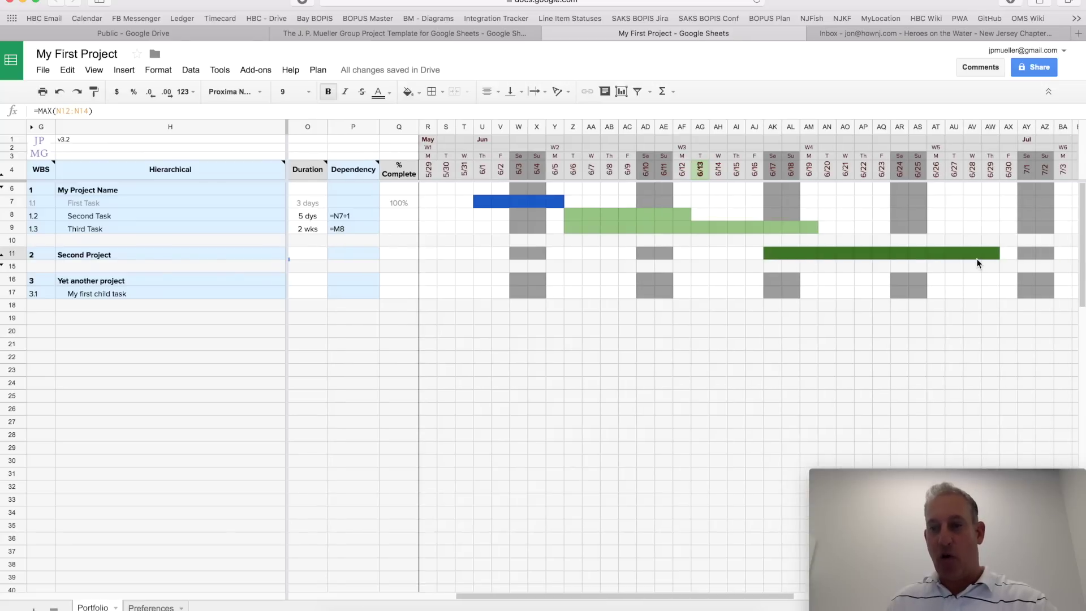
{"action": "scroll", "coordinate": [978, 263], "scroll_direction": "left", "scroll_amount": 10}
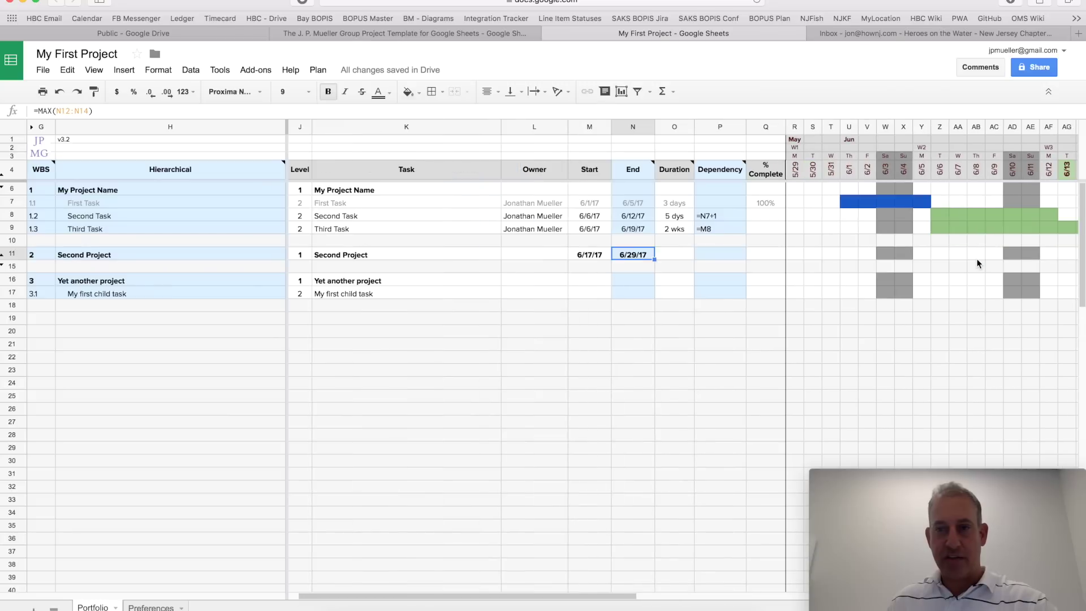
Step: Expand Second Project's tasks and change its level to 2
{"action": "left_click", "coordinate": [2, 260]}
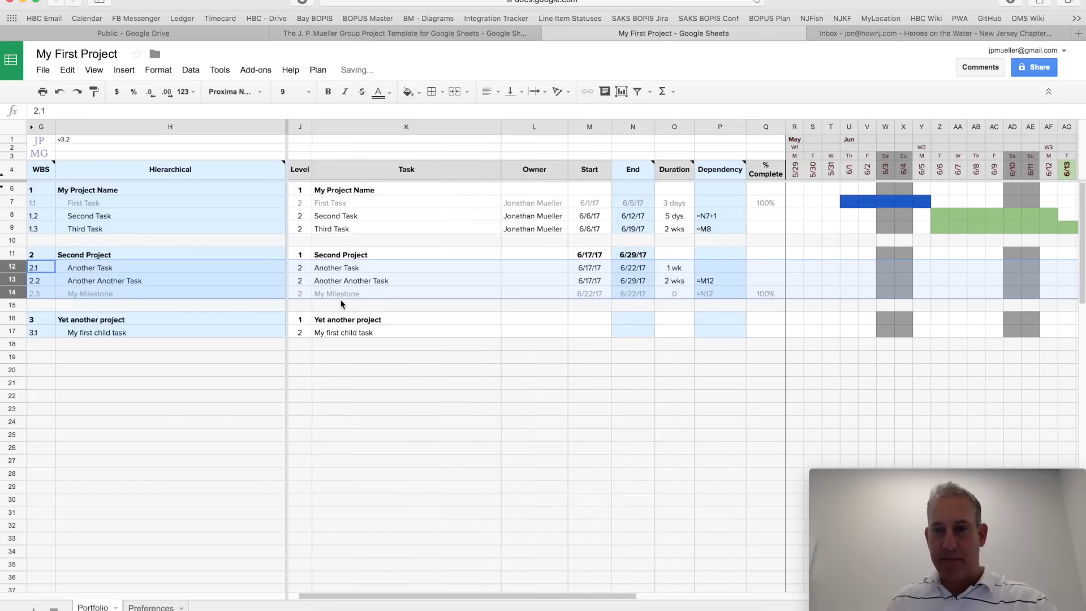
{"action": "scroll", "coordinate": [341, 304], "scroll_direction": "right", "scroll_amount": 10}
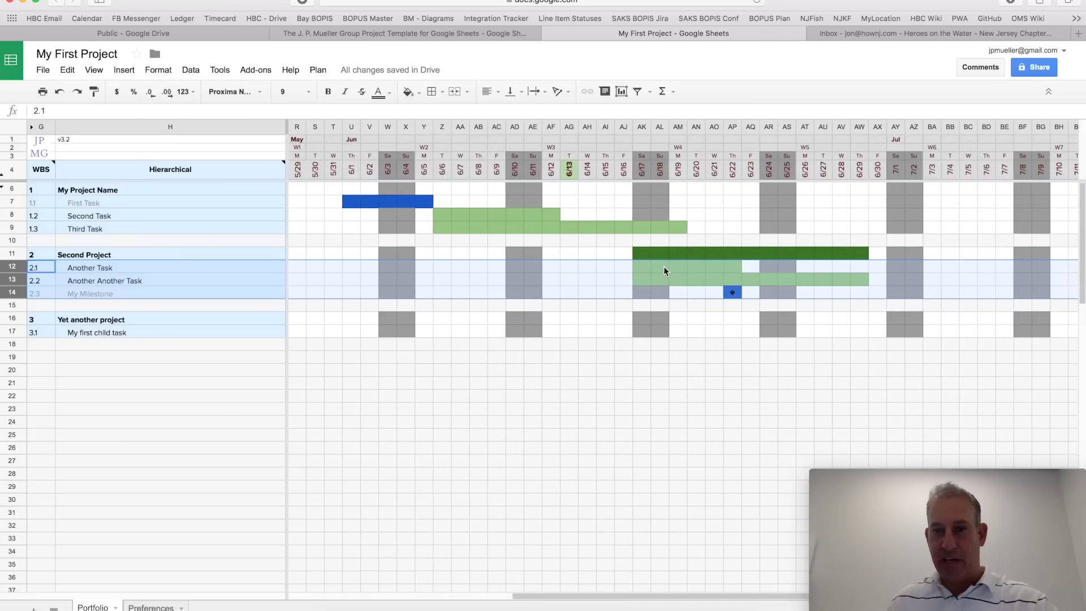
{"action": "left_click", "coordinate": [662, 267]}
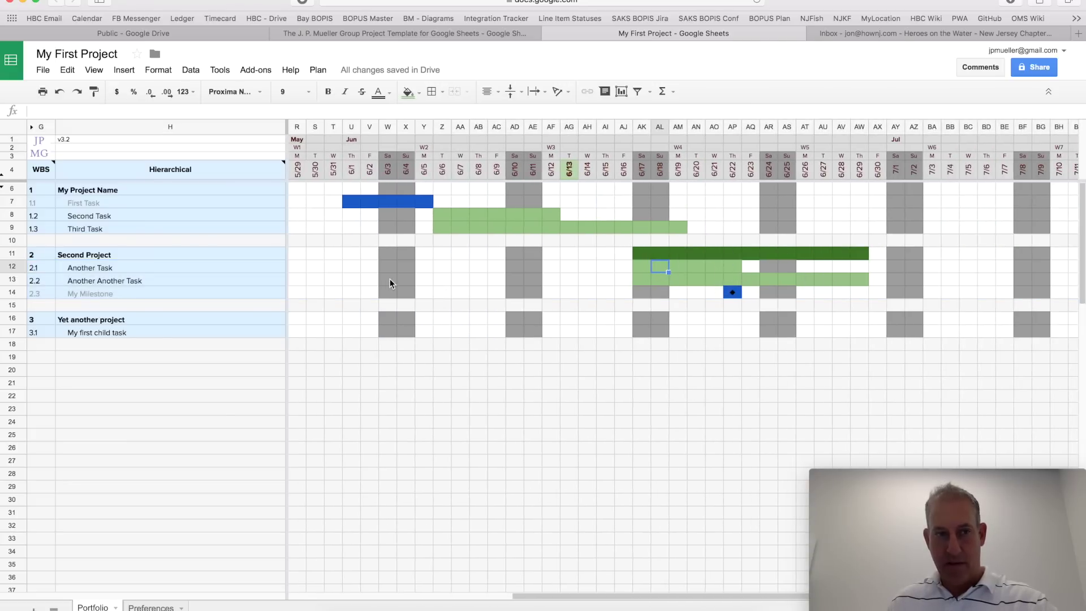
{"action": "scroll", "coordinate": [390, 281], "scroll_direction": "left", "scroll_amount": 10}
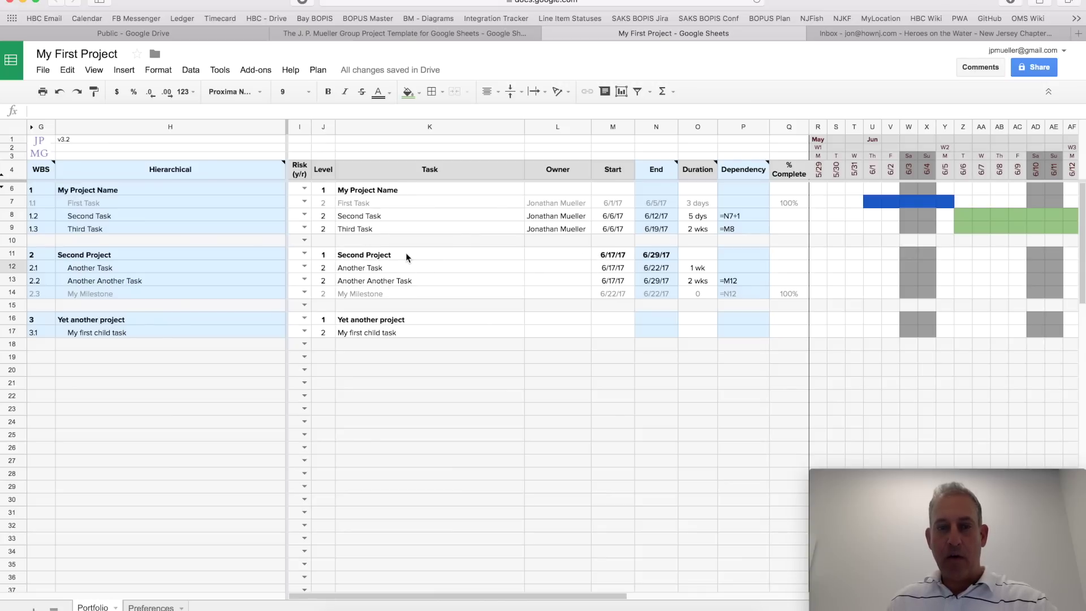
{"action": "left_click", "coordinate": [325, 255]}
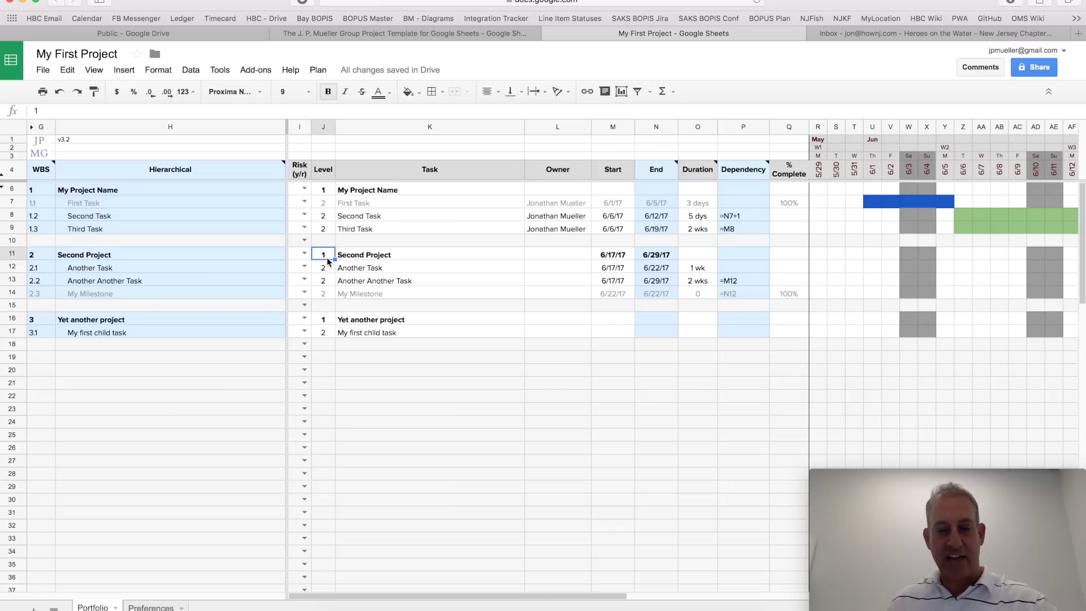
{"action": "type", "text": "2"}
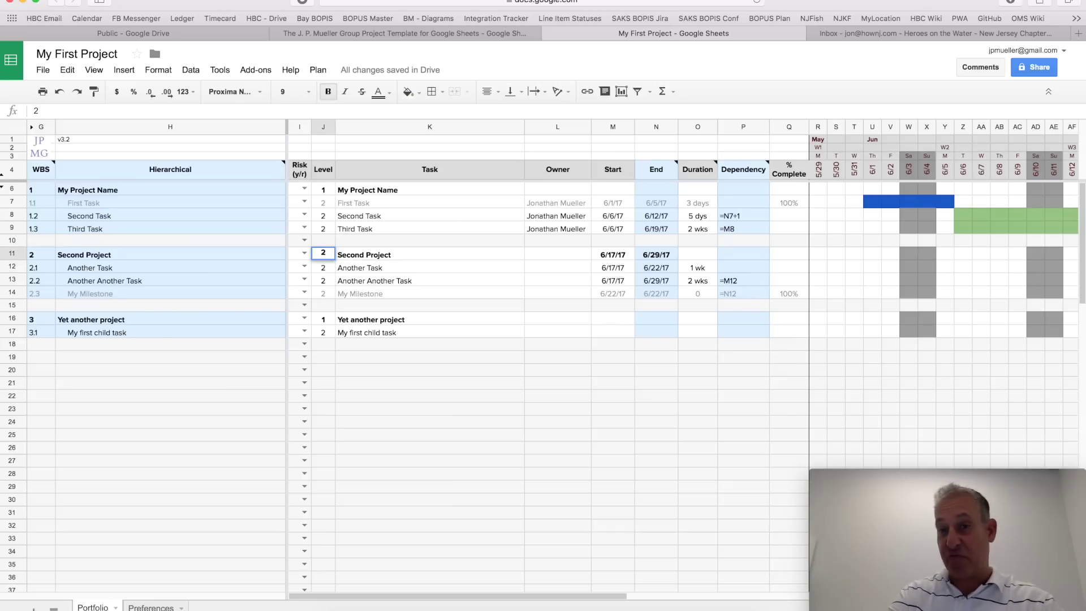
{"action": "key", "text": "Return"}
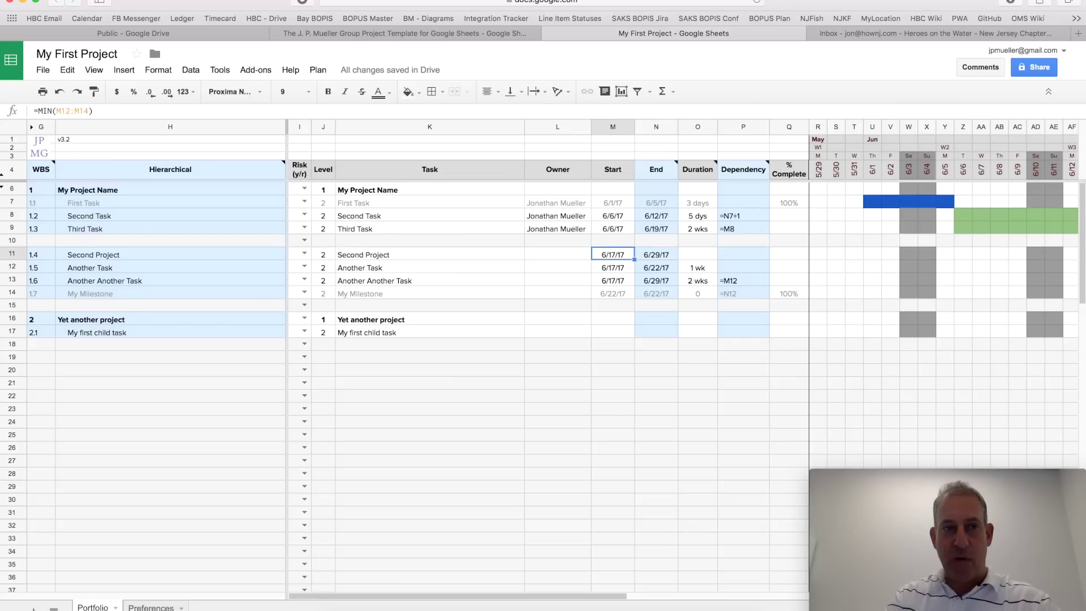
Step: Try a 2 dys duration on Second Project, undo it, and clear its 6/16/17 start date
{"action": "left_click", "coordinate": [612, 267]}
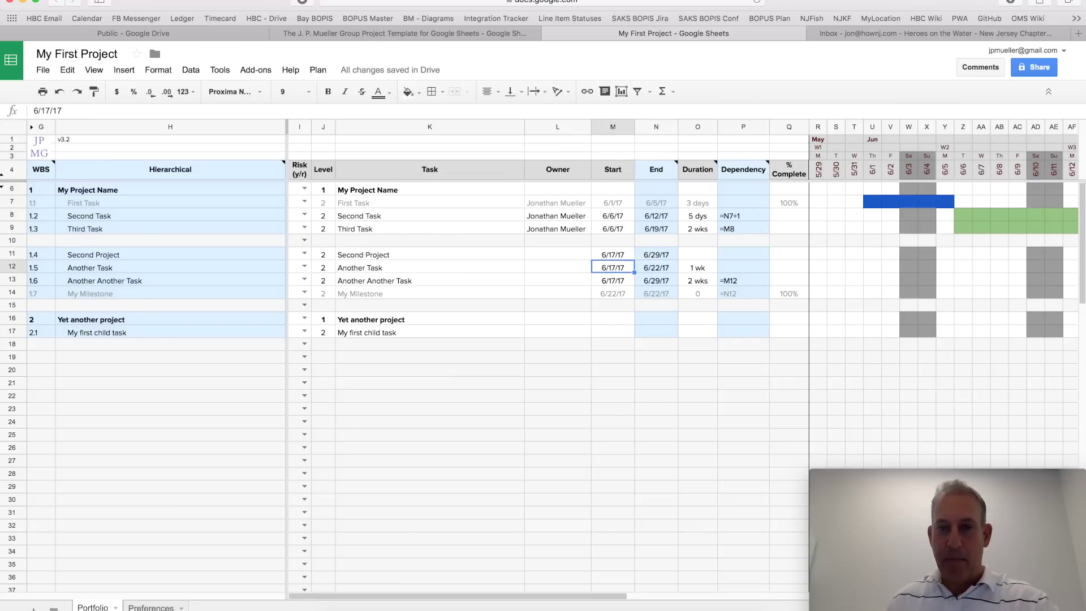
{"action": "left_click_drag", "start_coordinate": [630, 266], "coordinate": [676, 255]}
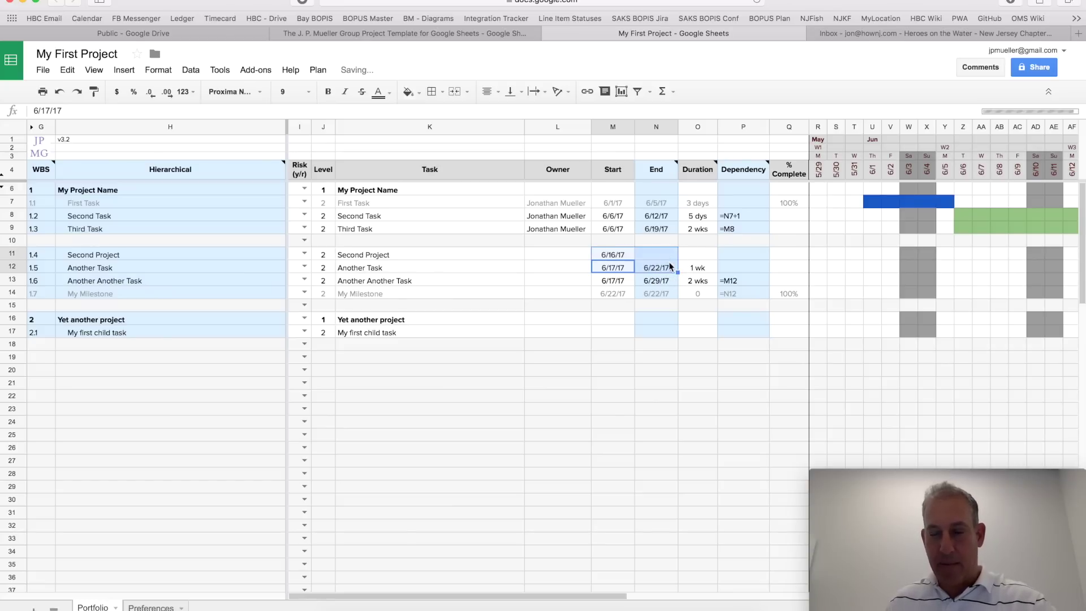
{"action": "left_click", "coordinate": [693, 259]}
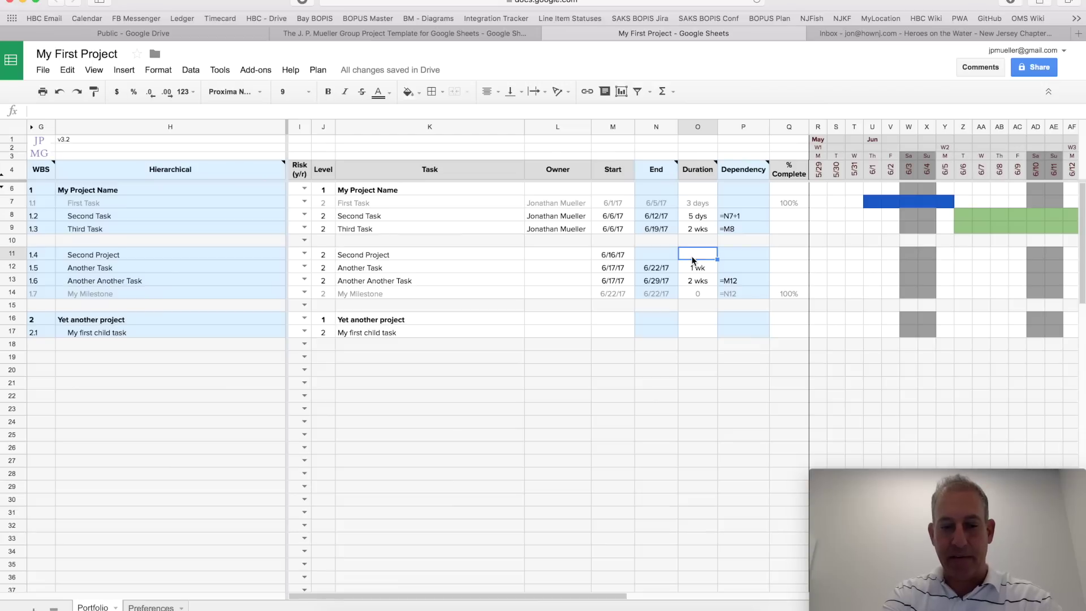
{"action": "type", "text": "2 dys"}
{"action": "key", "text": "Return"}
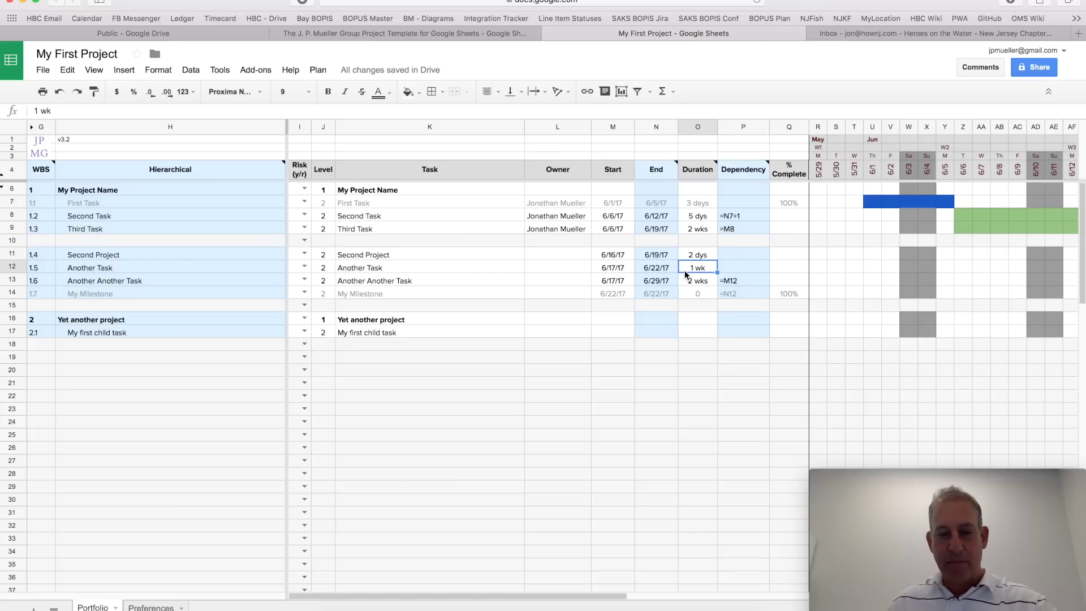
{"action": "key", "text": "ctrl+z"}
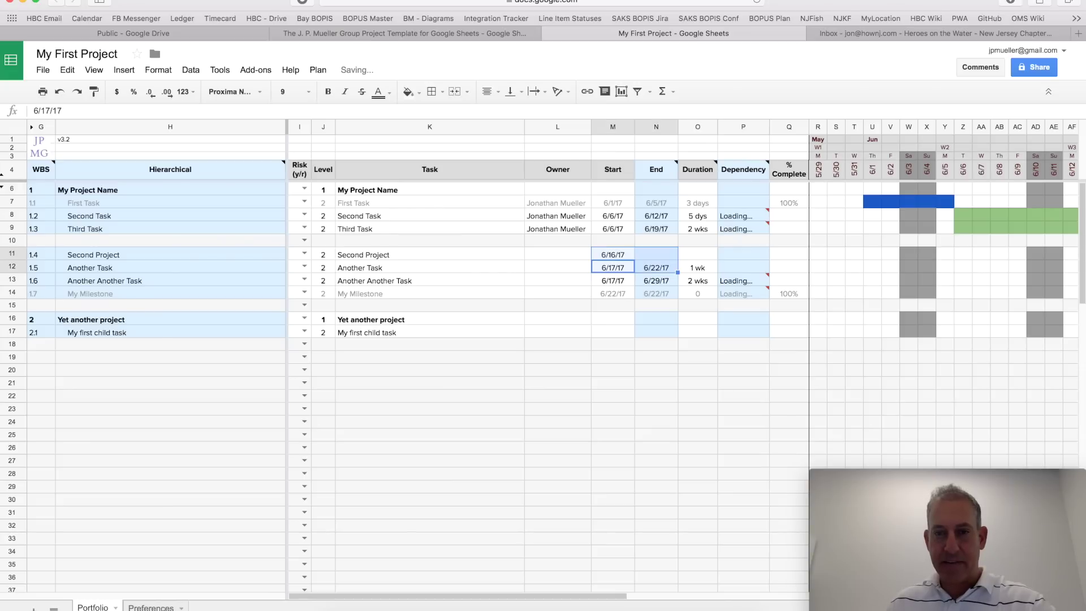
{"action": "left_click", "coordinate": [637, 253]}
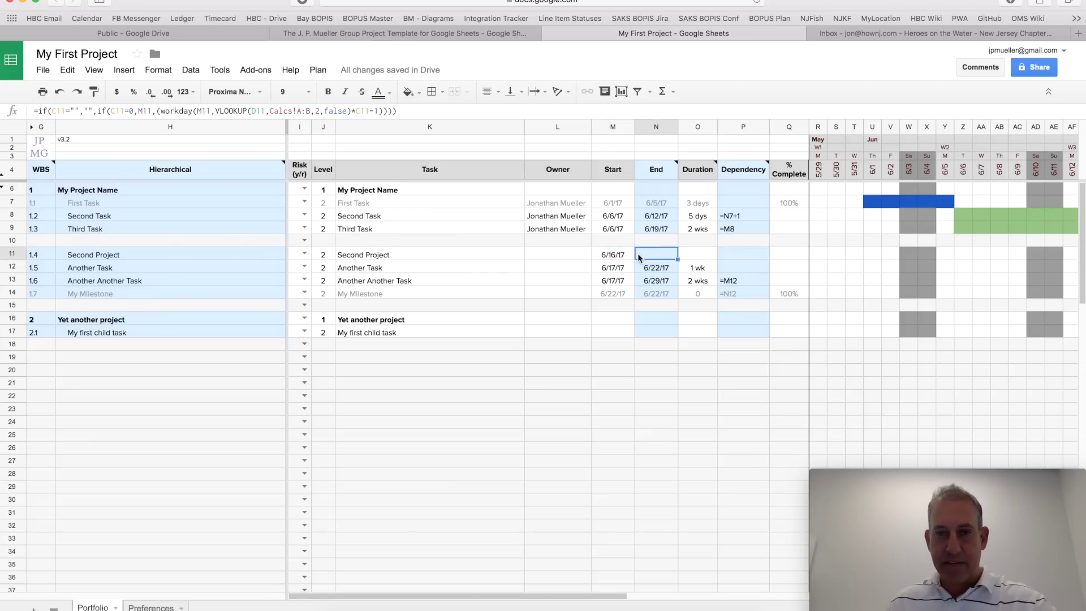
{"action": "left_click", "coordinate": [614, 256]}
{"action": "key", "text": "Delete"}
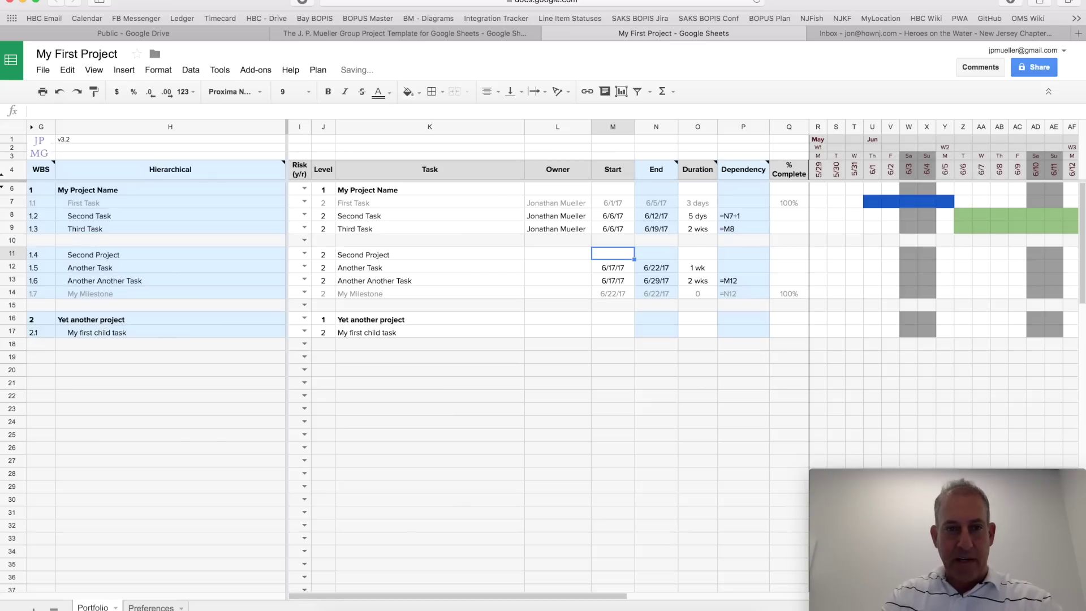
Step: Set Second Project back to level 1, make it bold, and collapse its section
{"action": "key", "text": "Left"}
{"action": "key", "text": "Left"}
{"action": "key", "text": "Left"}
{"action": "key", "text": "Left"}
{"action": "key", "text": "Right"}
{"action": "type", "text": "1"}
{"action": "key", "text": "Tab"}
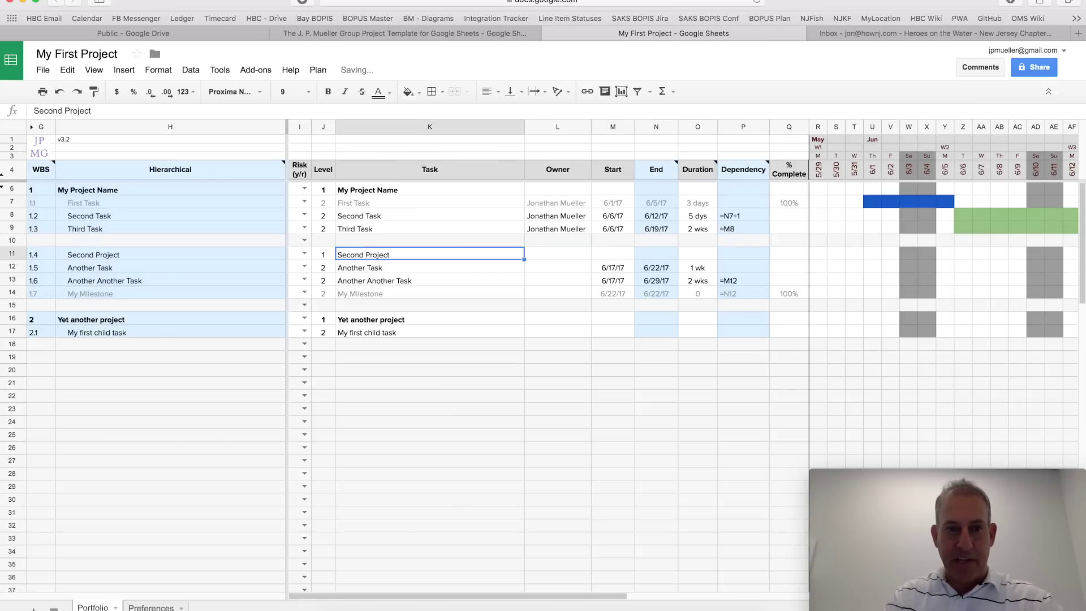
{"action": "key", "text": "ctrl+b"}
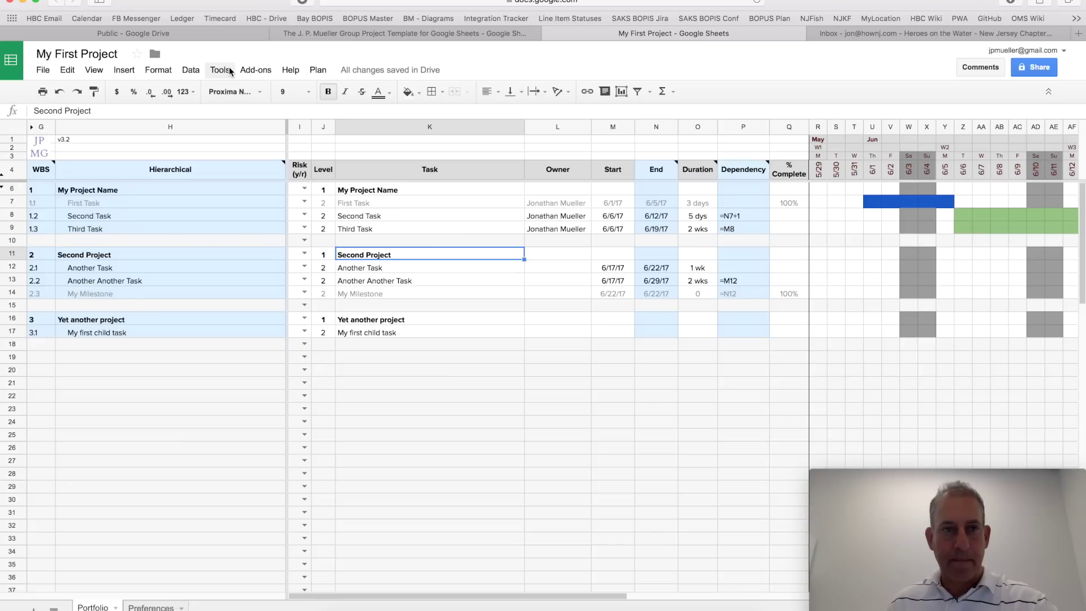
{"action": "left_click", "coordinate": [318, 70]}
{"action": "left_click", "coordinate": [335, 92]}
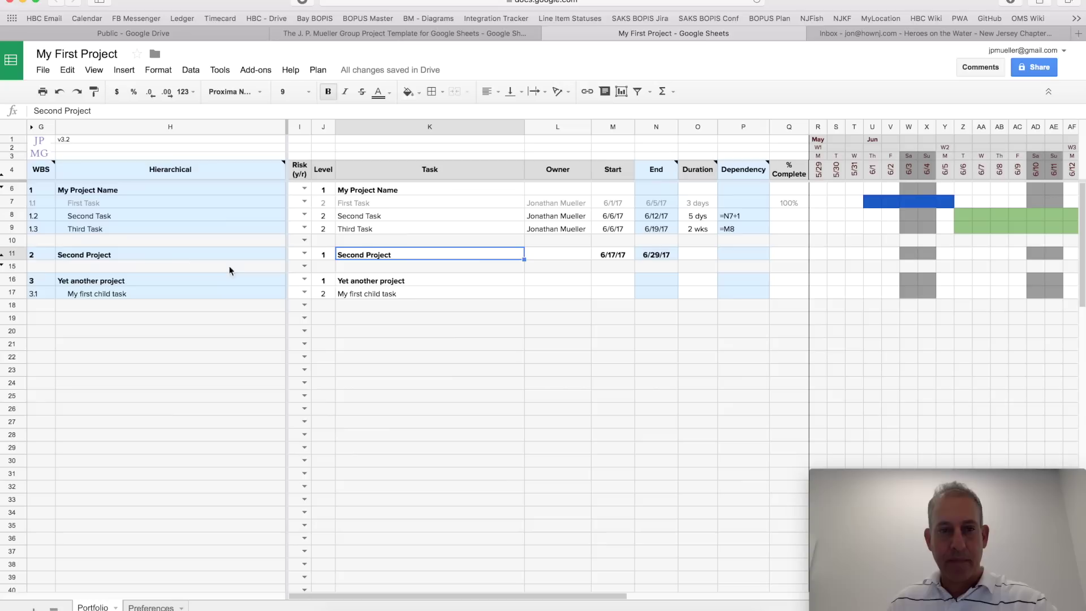
Step: Expand Second Project, insert a row above My Milestone, then undo it
{"action": "left_click", "coordinate": [3, 268]}
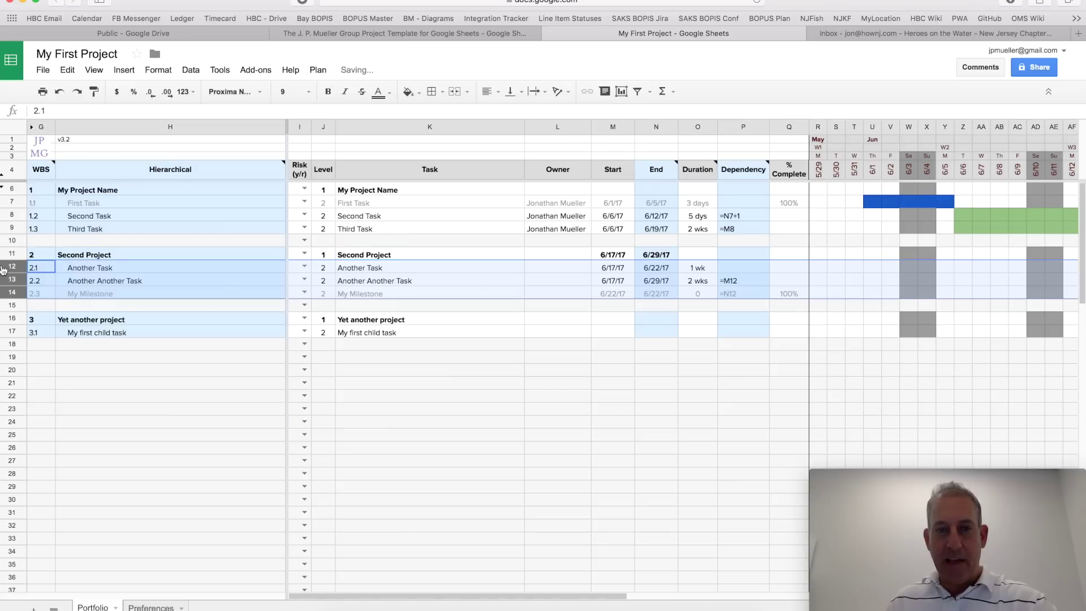
{"action": "left_click", "coordinate": [618, 293]}
{"action": "right_click", "coordinate": [619, 293]}
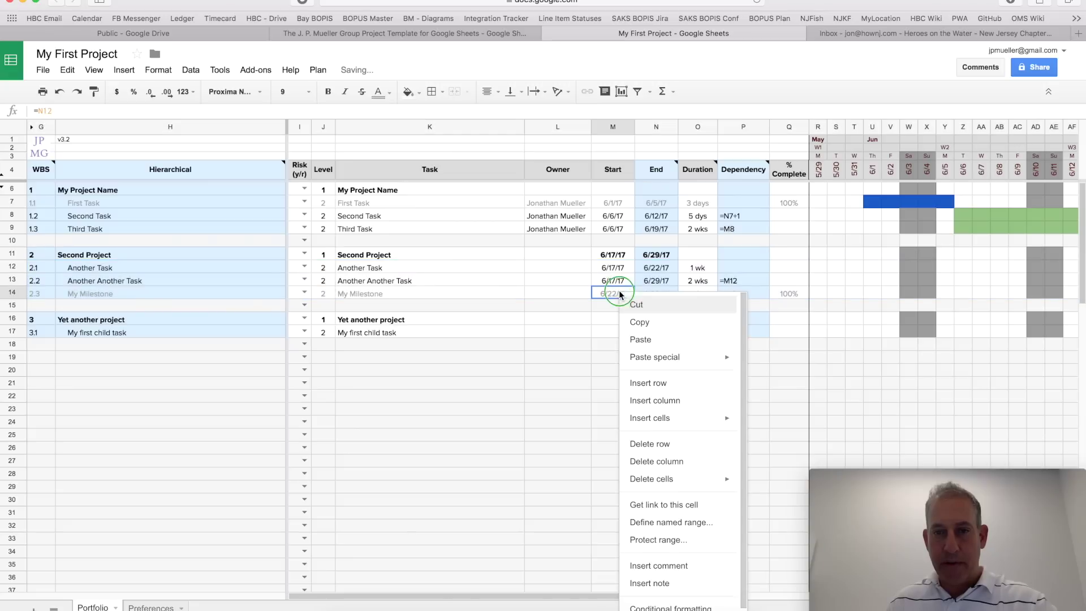
{"action": "left_click", "coordinate": [681, 391]}
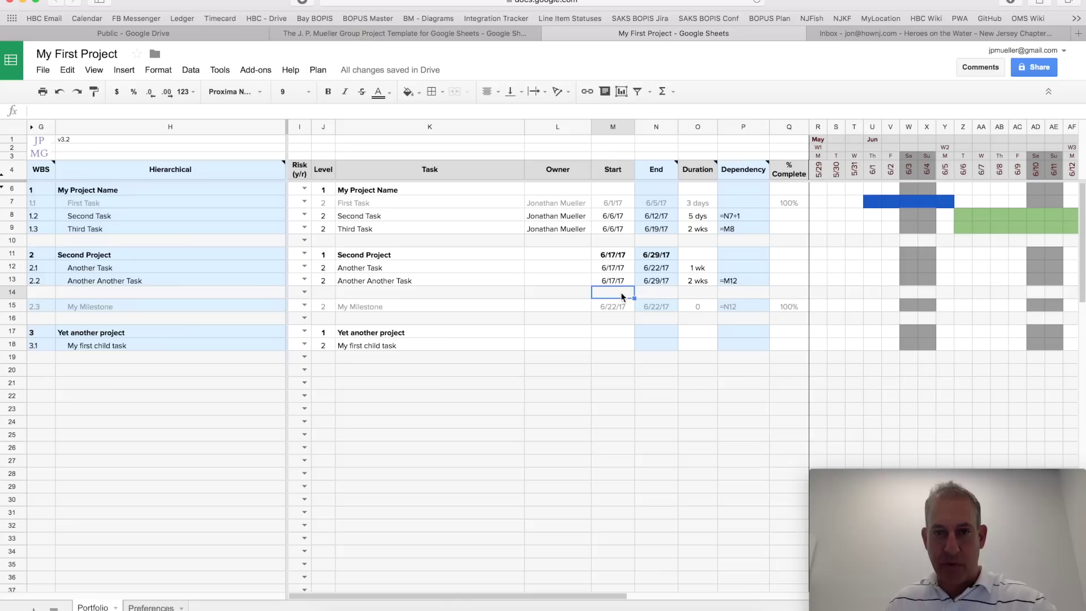
{"action": "key", "text": "super+z"}
Step: Insert a blank row above Another Task, then delete the empty row 12
{"action": "left_click", "coordinate": [616, 269]}
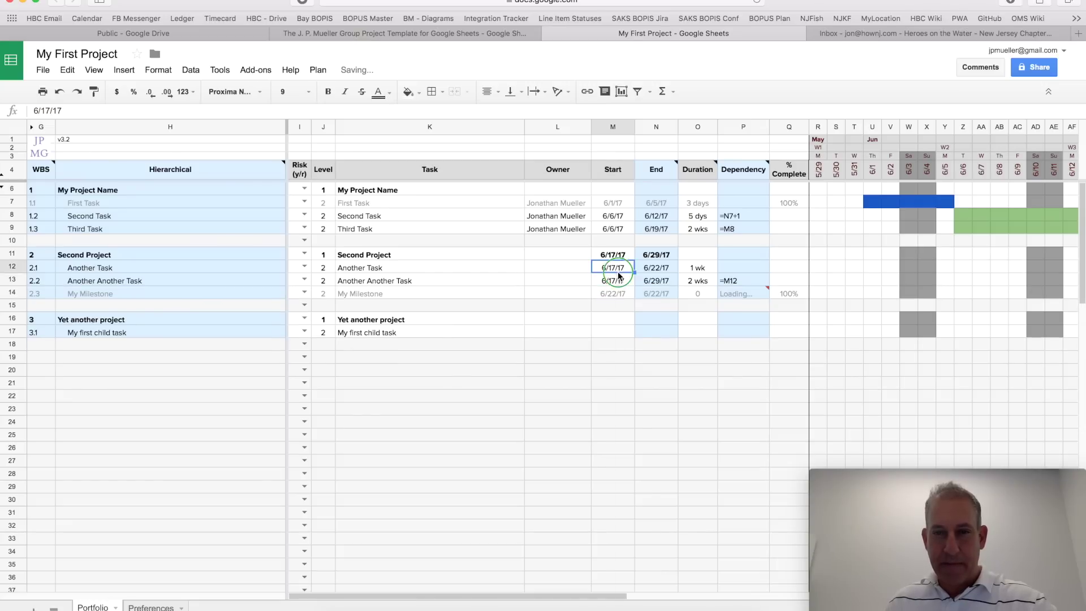
{"action": "right_click", "coordinate": [617, 272]}
{"action": "left_click", "coordinate": [681, 363]}
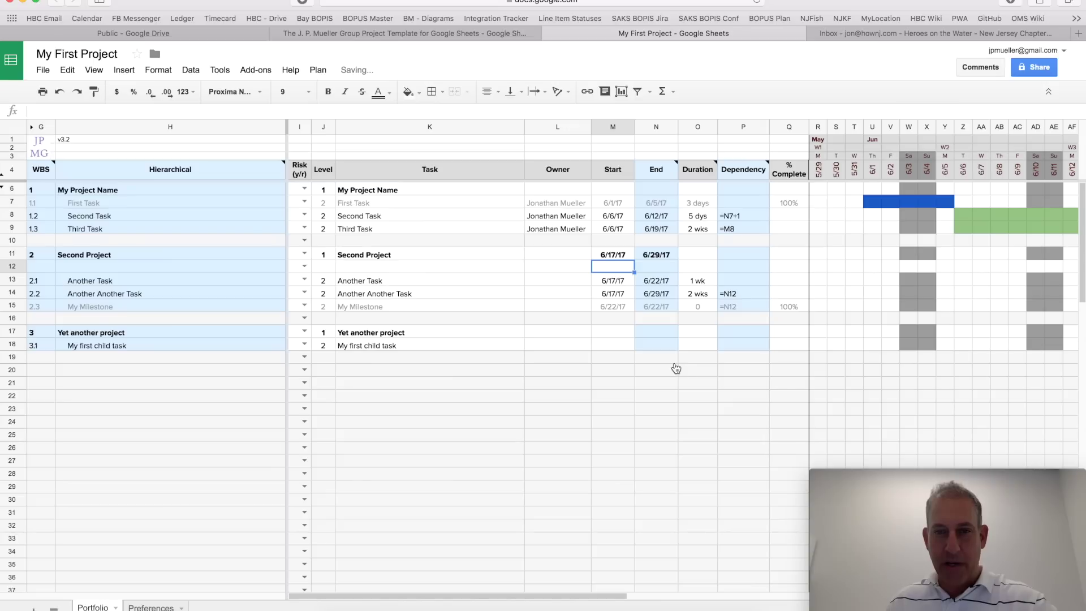
{"action": "left_click", "coordinate": [620, 257]}
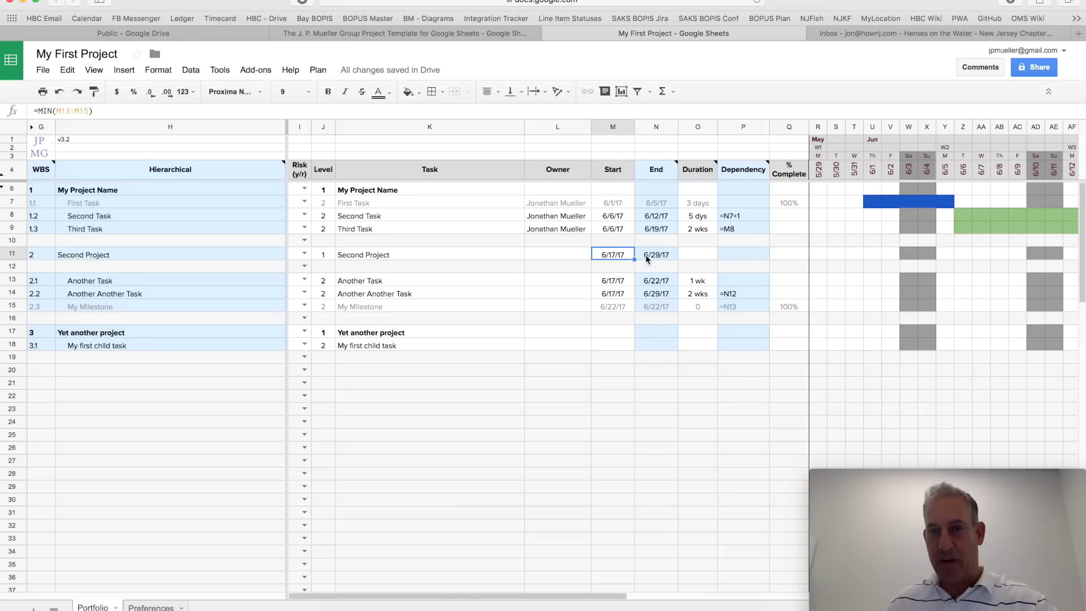
{"action": "left_click", "coordinate": [14, 266]}
{"action": "right_click", "coordinate": [15, 269]}
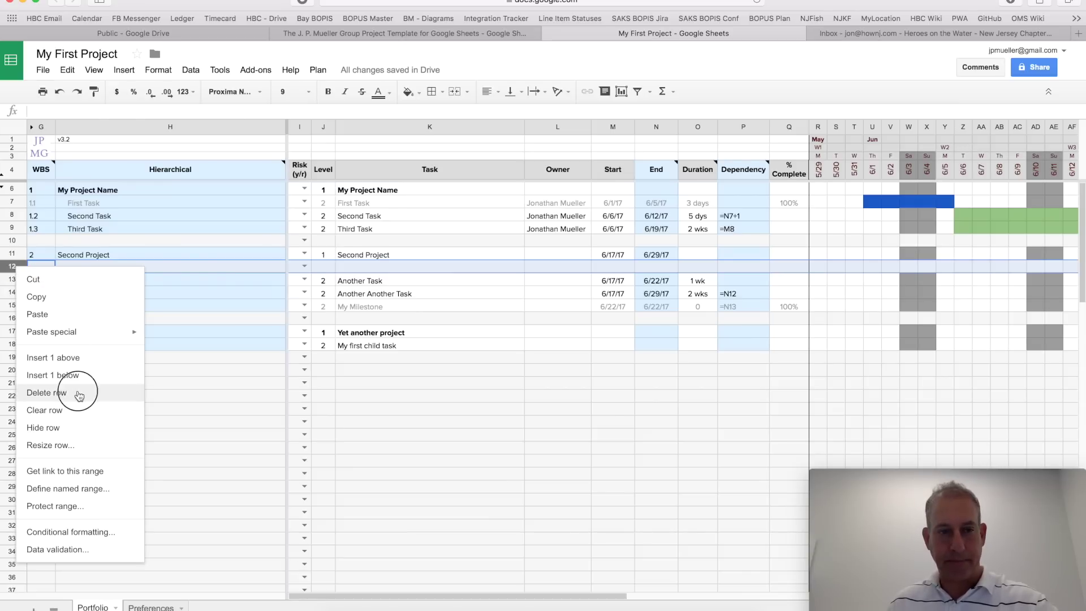
{"action": "left_click", "coordinate": [79, 394]}
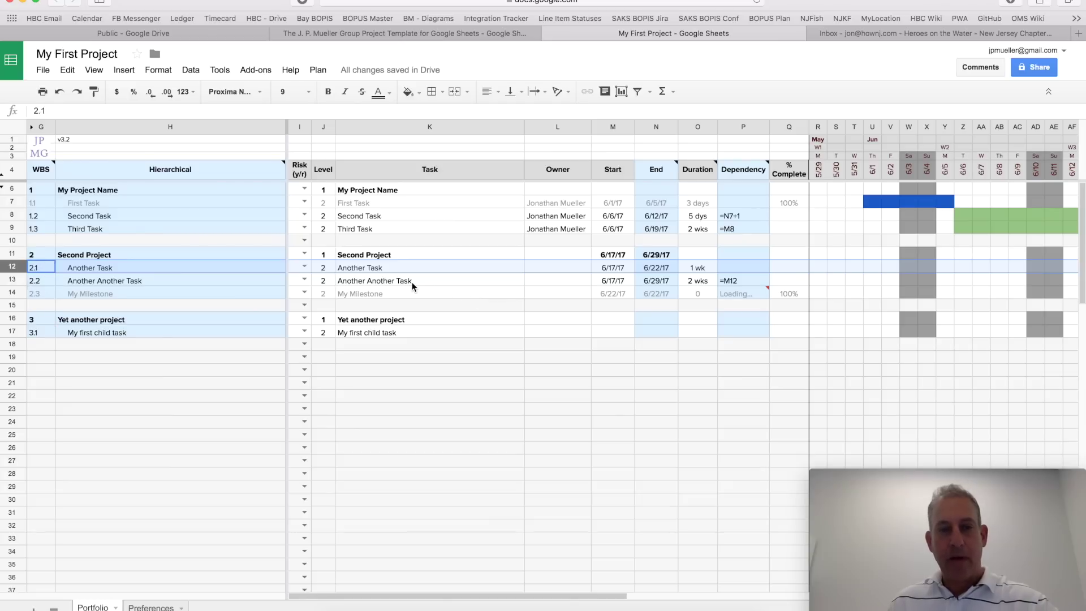
Step: Set Another Task's risk to Y and Another Another Task's risk to R
{"action": "left_click", "coordinate": [303, 267]}
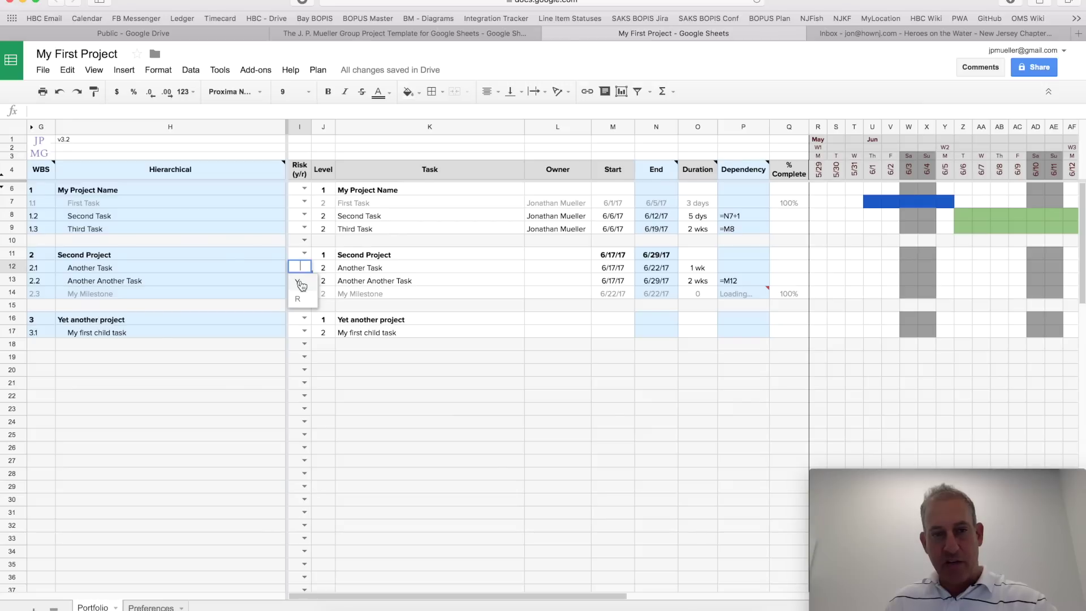
{"action": "left_click", "coordinate": [302, 281]}
{"action": "left_click", "coordinate": [305, 279]}
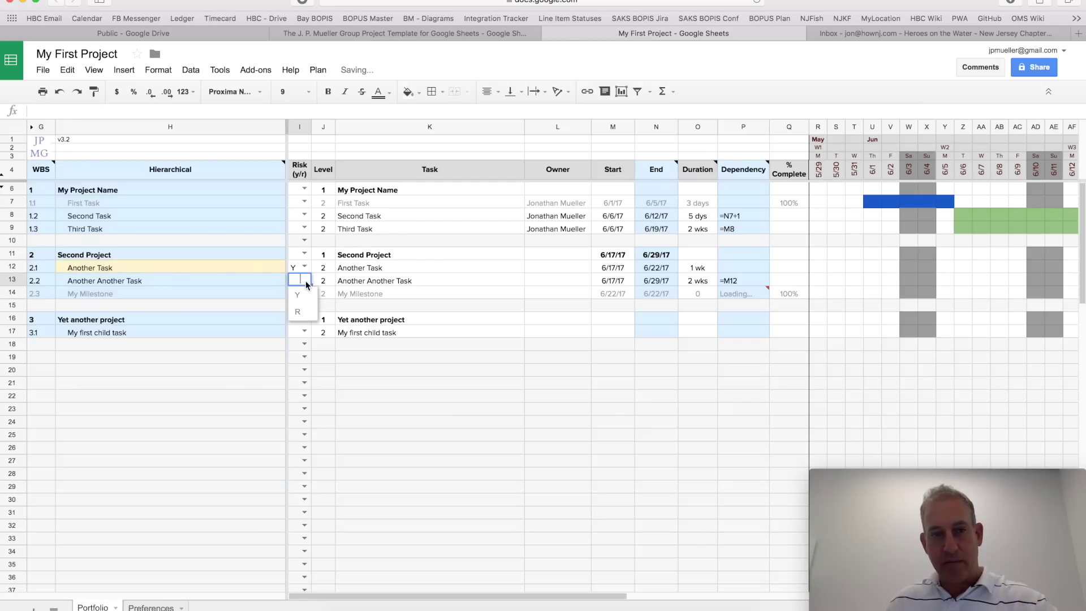
{"action": "left_click", "coordinate": [300, 312]}
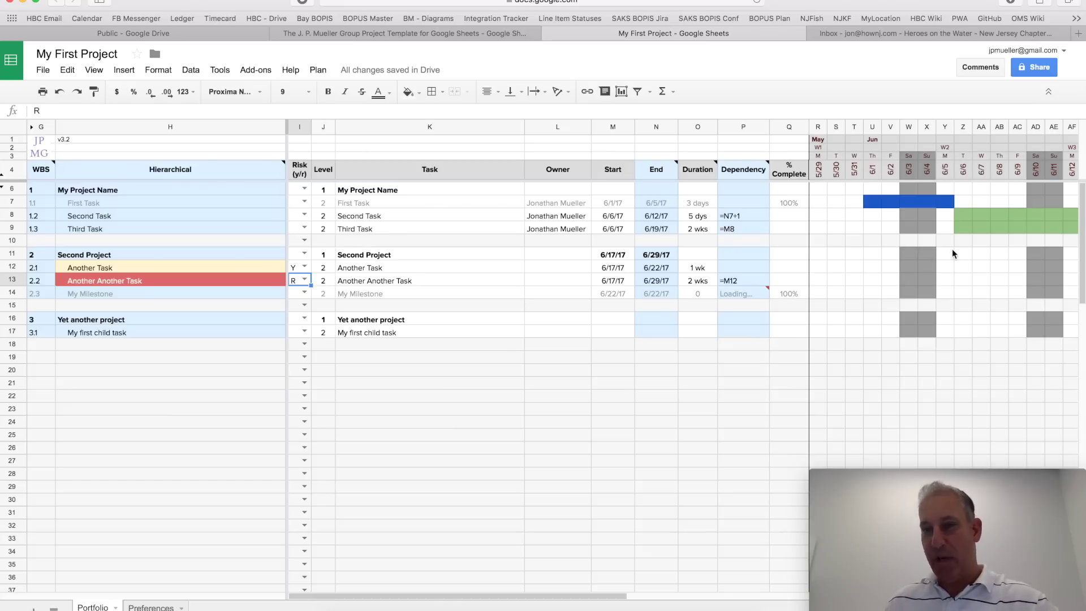
{"action": "scroll", "coordinate": [951, 249], "scroll_direction": "right", "scroll_amount": 1}
{"action": "scroll", "coordinate": [952, 249], "scroll_direction": "right", "scroll_amount": 8}
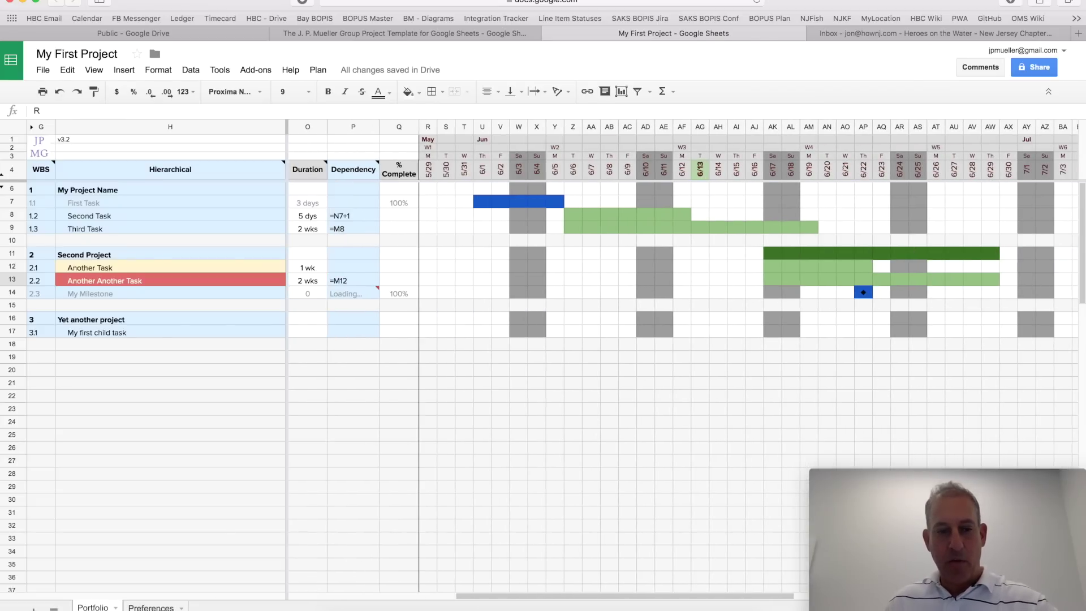
{"action": "left_click", "coordinate": [151, 606]}
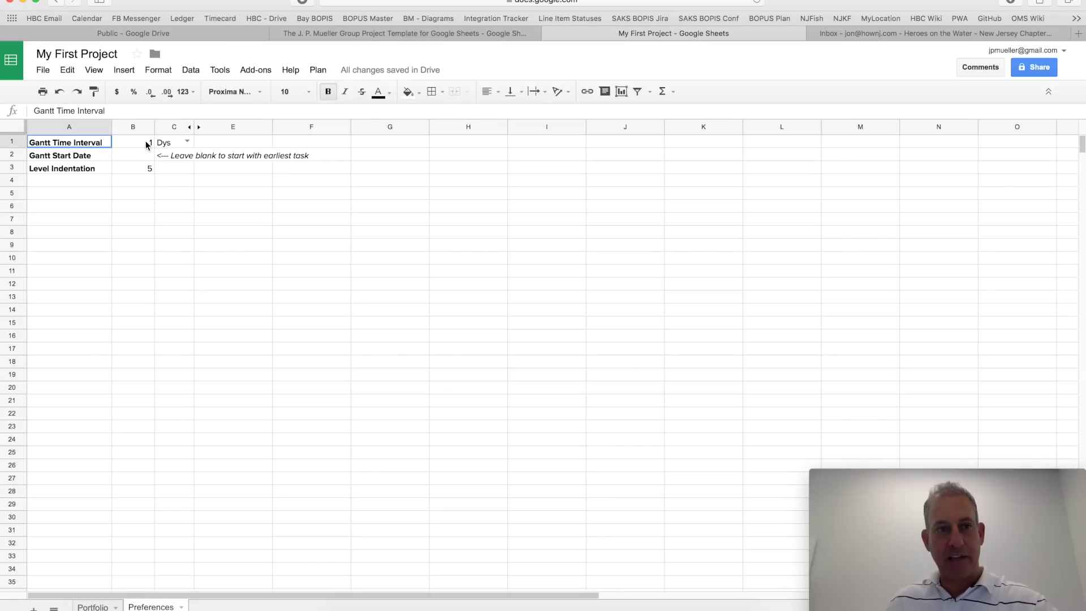
Step: Change the Gantt time interval unit to Wks and view the weekly chart on Portfolio
{"action": "left_click", "coordinate": [139, 146]}
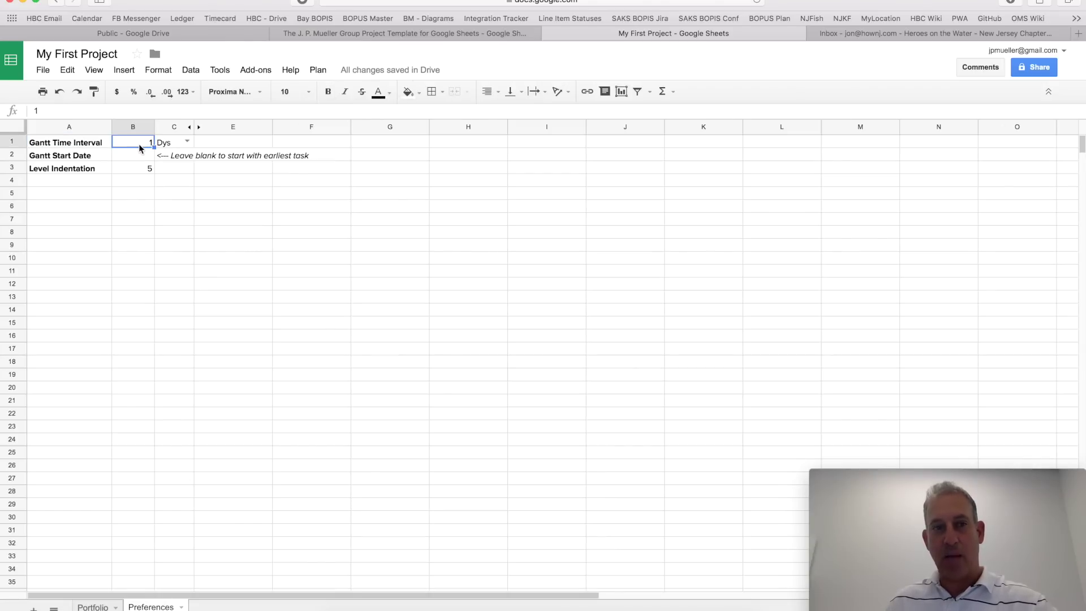
{"action": "left_click", "coordinate": [187, 141]}
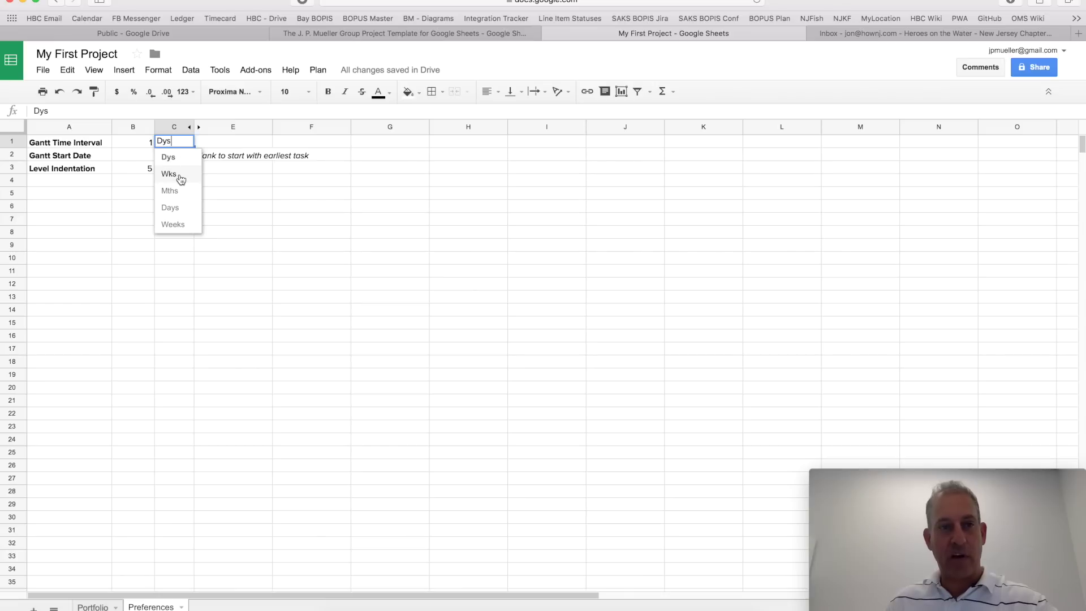
{"action": "left_click", "coordinate": [181, 175]}
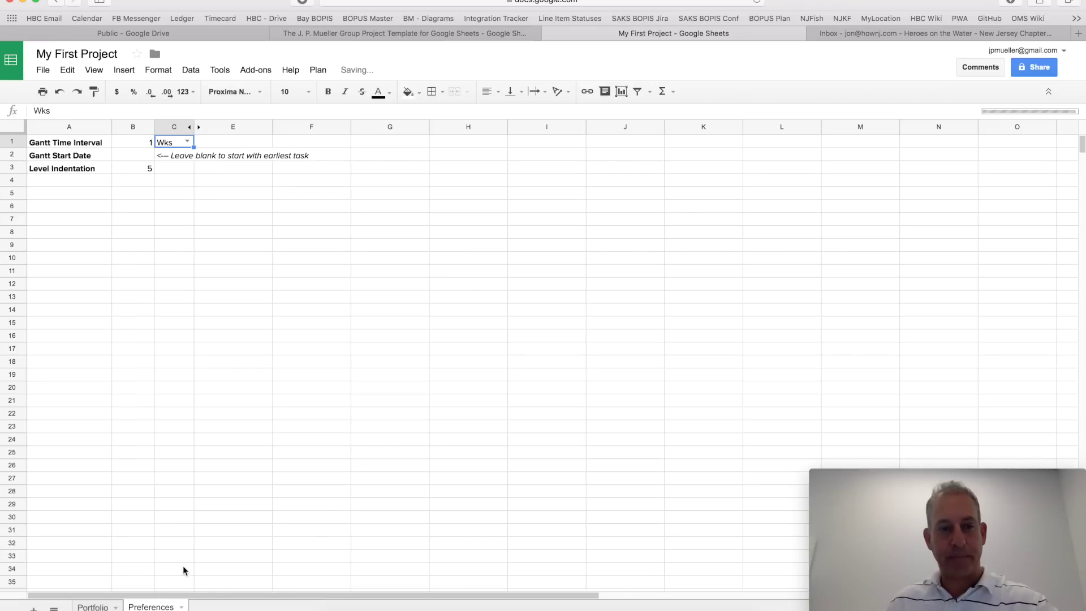
{"action": "left_click", "coordinate": [93, 606]}
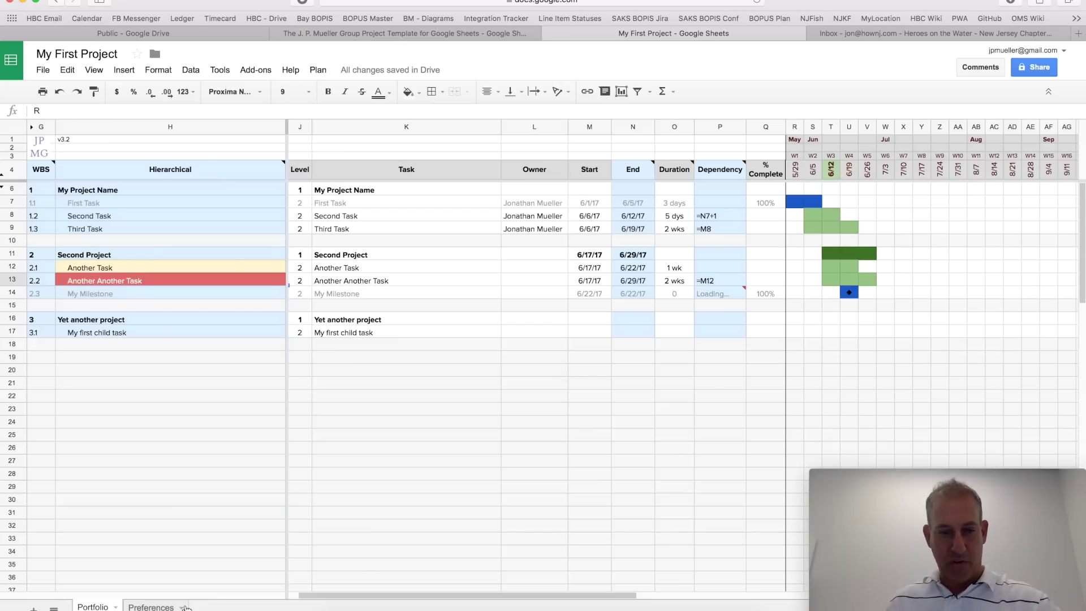
Step: On Preferences, set the Gantt interval to Dys and the start date B2 to =now()
{"action": "left_click", "coordinate": [151, 607]}
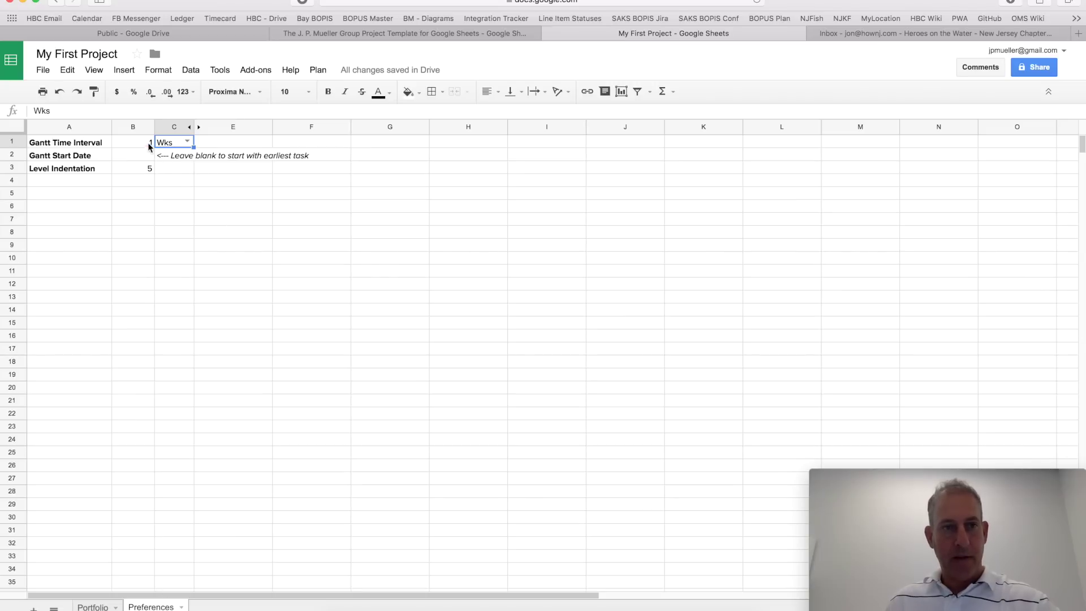
{"action": "left_click", "coordinate": [187, 142]}
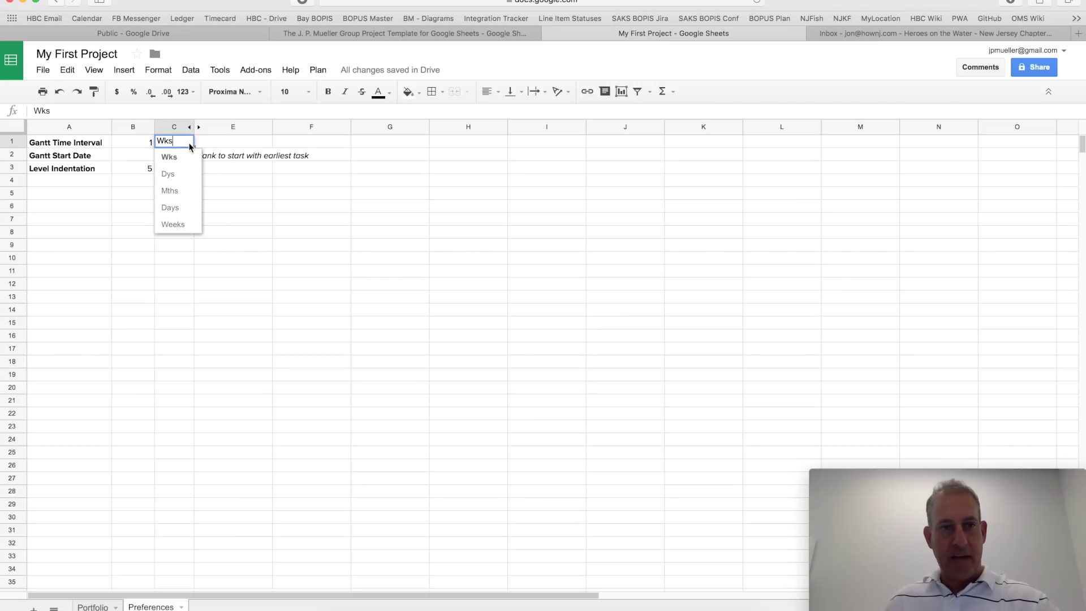
{"action": "left_click", "coordinate": [180, 176]}
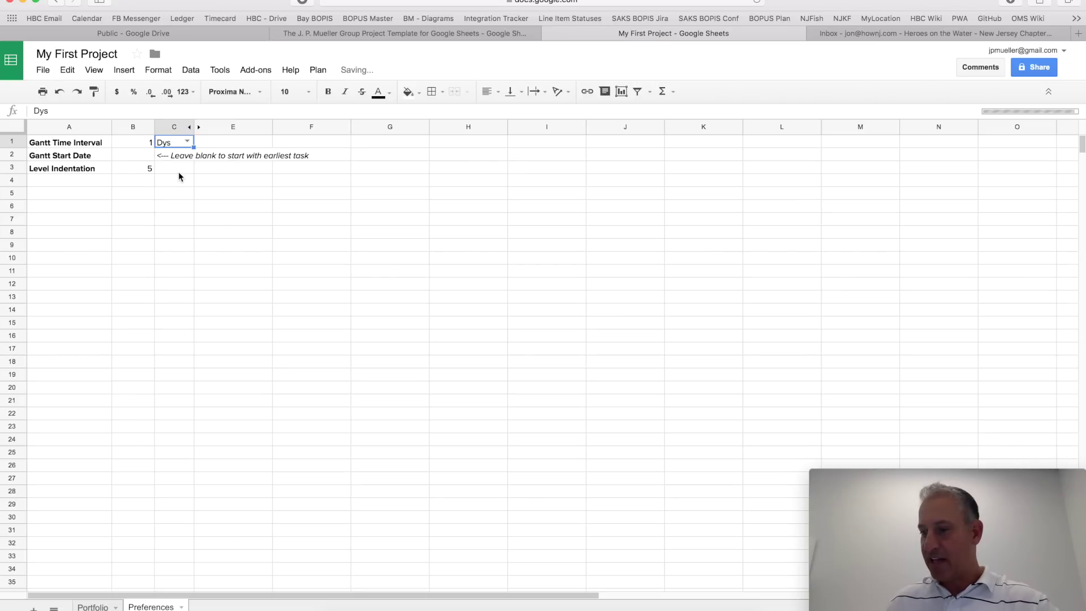
{"action": "left_click", "coordinate": [142, 156]}
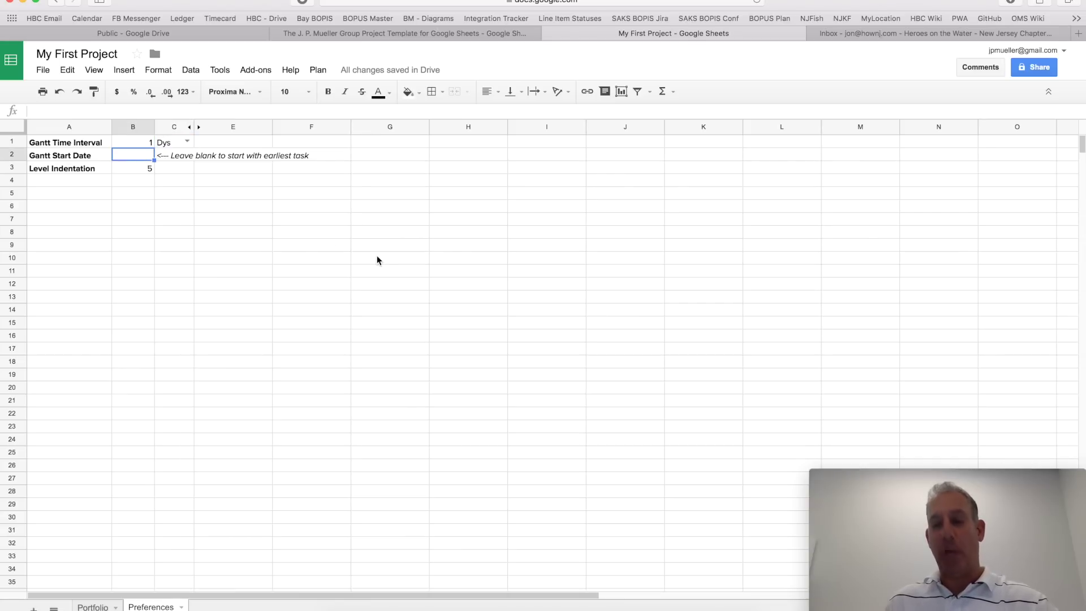
{"action": "type", "text": "="}
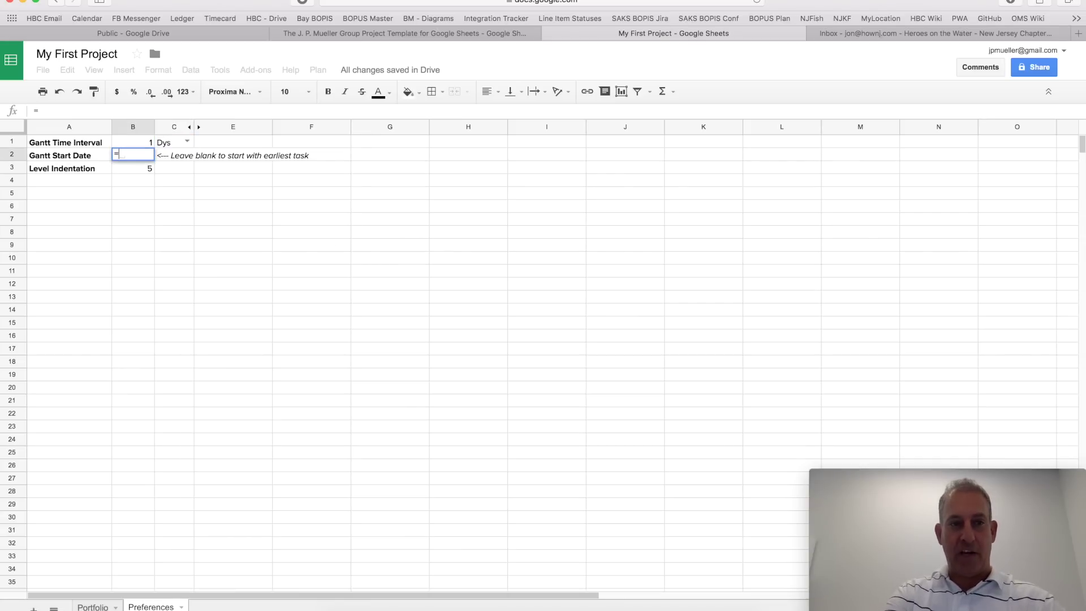
{"action": "type", "text": "now()"}
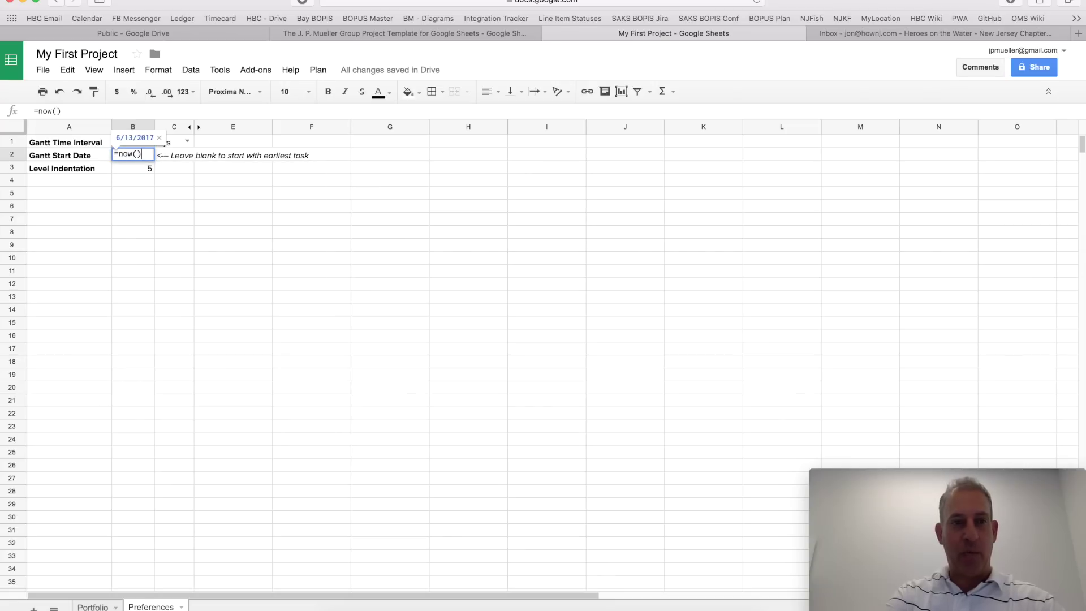
{"action": "key", "text": "Return"}
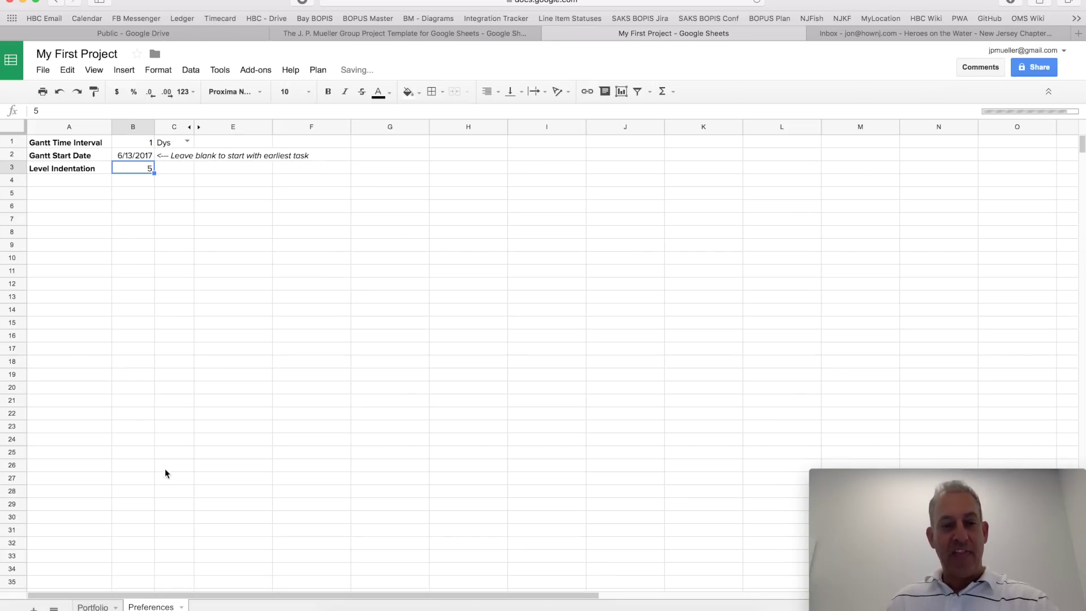
Step: Check the daily Gantt chart on Portfolio now starting 6/13/2017
{"action": "left_click", "coordinate": [105, 606]}
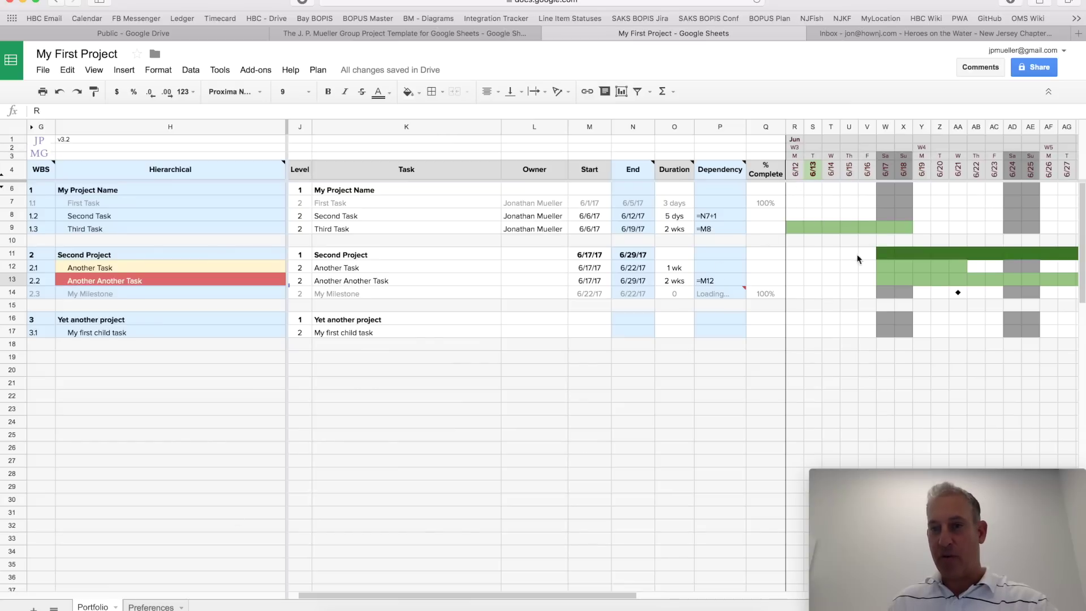
{"action": "scroll", "coordinate": [886, 250], "scroll_direction": "right", "scroll_amount": 5}
{"action": "scroll", "coordinate": [887, 250], "scroll_direction": "left", "scroll_amount": 6}
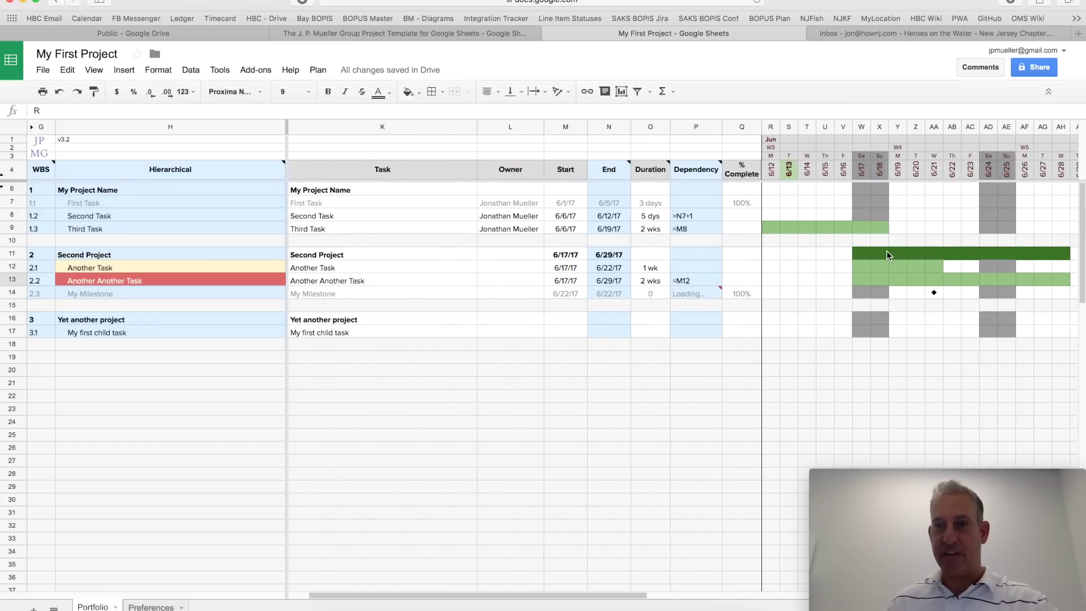
{"action": "scroll", "coordinate": [829, 211], "scroll_direction": "down", "scroll_amount": 1}
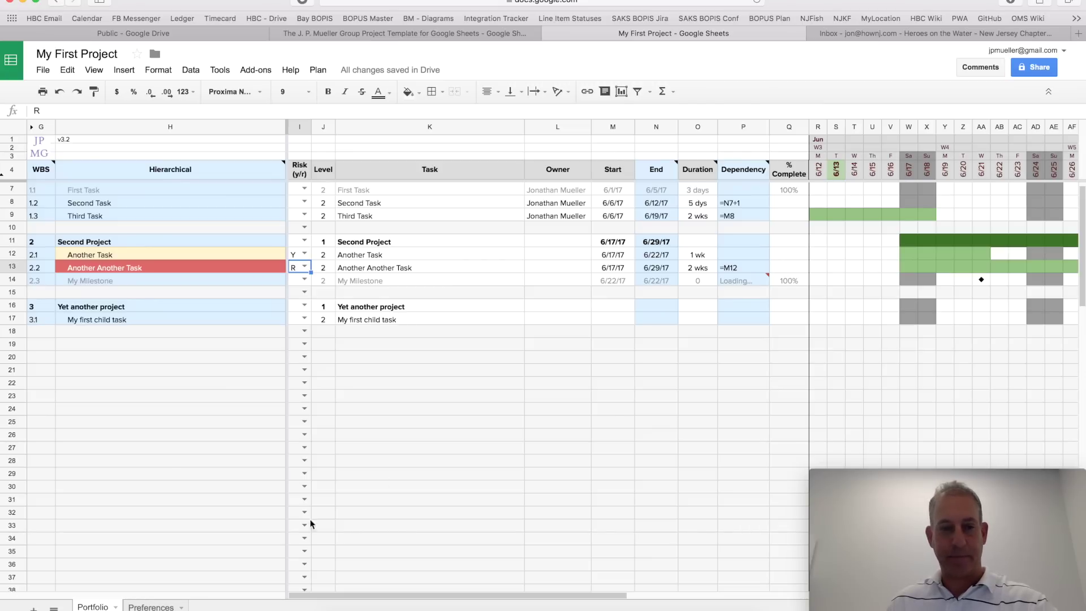
{"action": "left_click", "coordinate": [150, 606]}
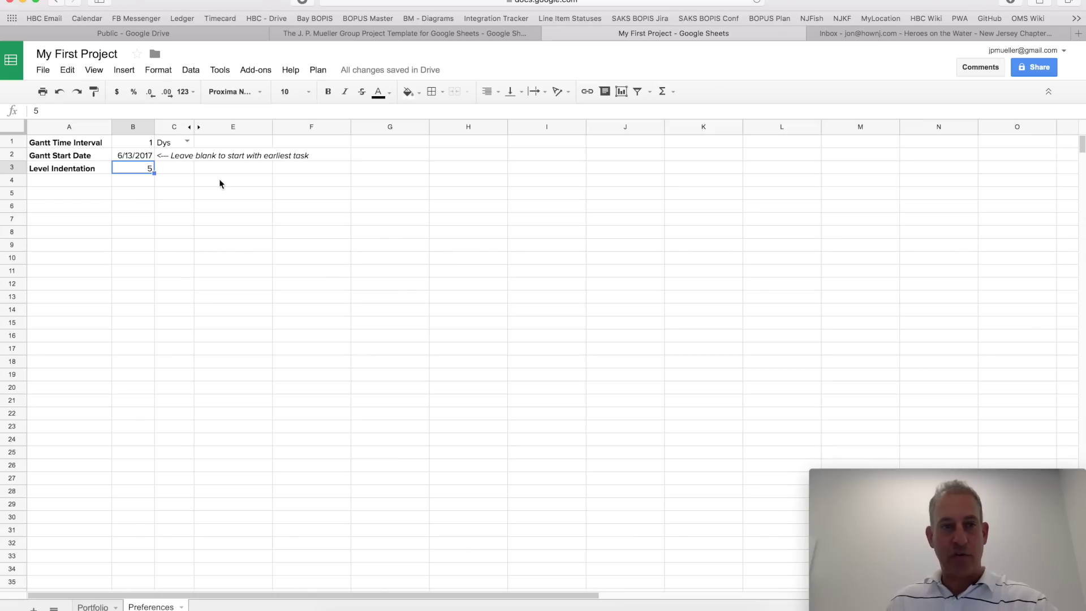
Step: Try 7/15 as the Gantt Start Date and view the chart starting in July
{"action": "left_click", "coordinate": [139, 156]}
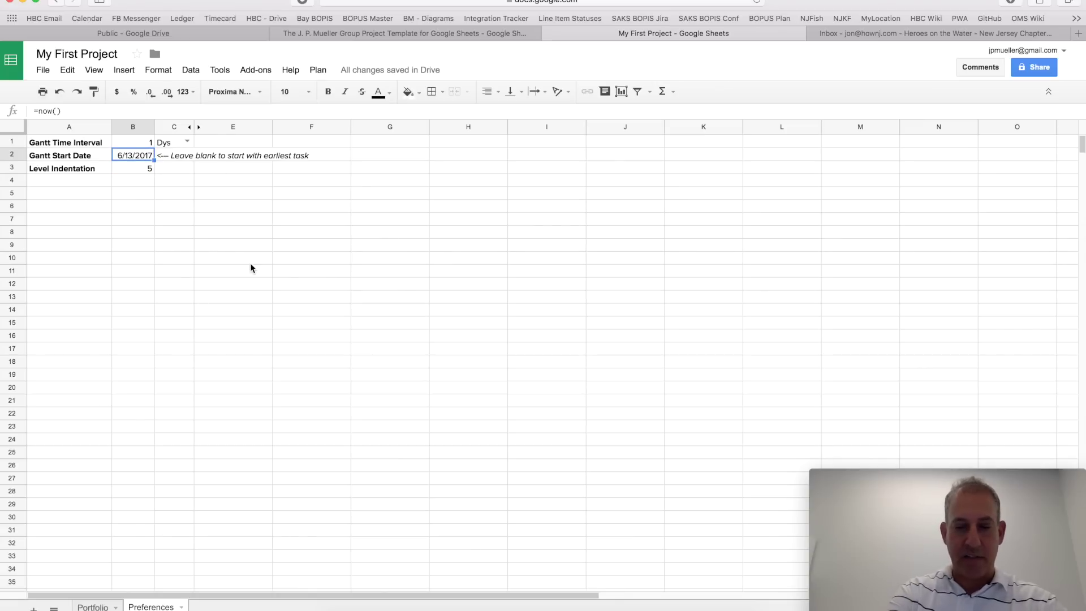
{"action": "key", "text": "BackSpace"}
{"action": "type", "text": "7/"}
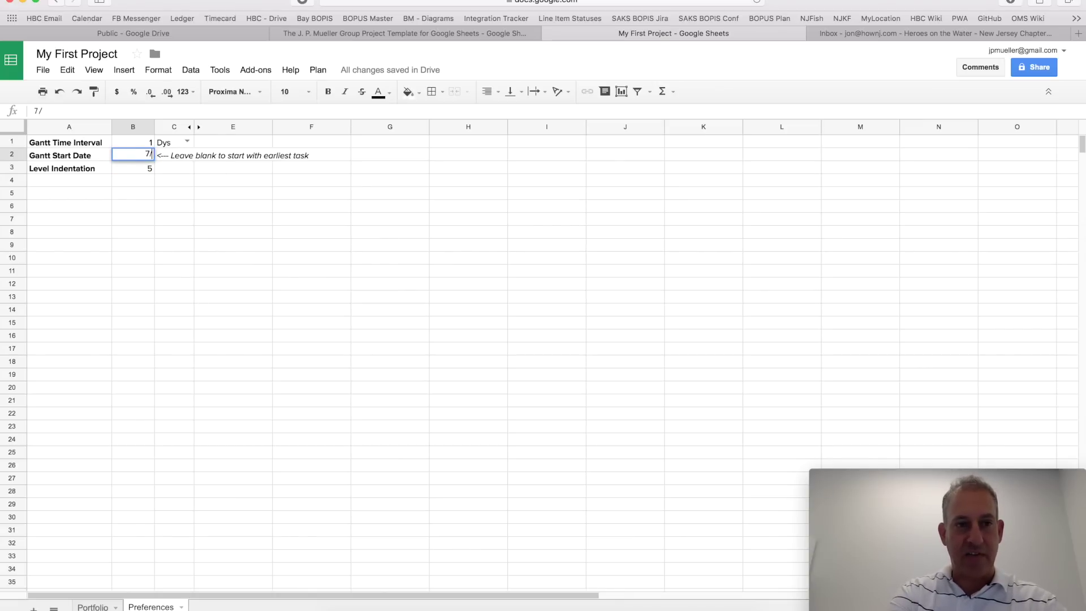
{"action": "type", "text": "15"}
{"action": "key", "text": "Return"}
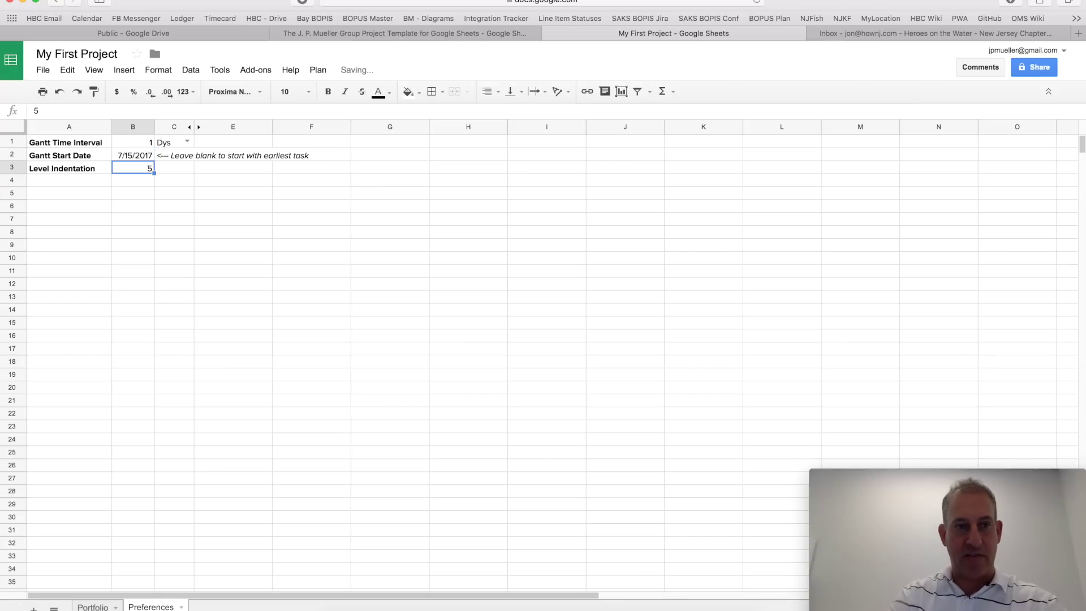
{"action": "left_click", "coordinate": [94, 606]}
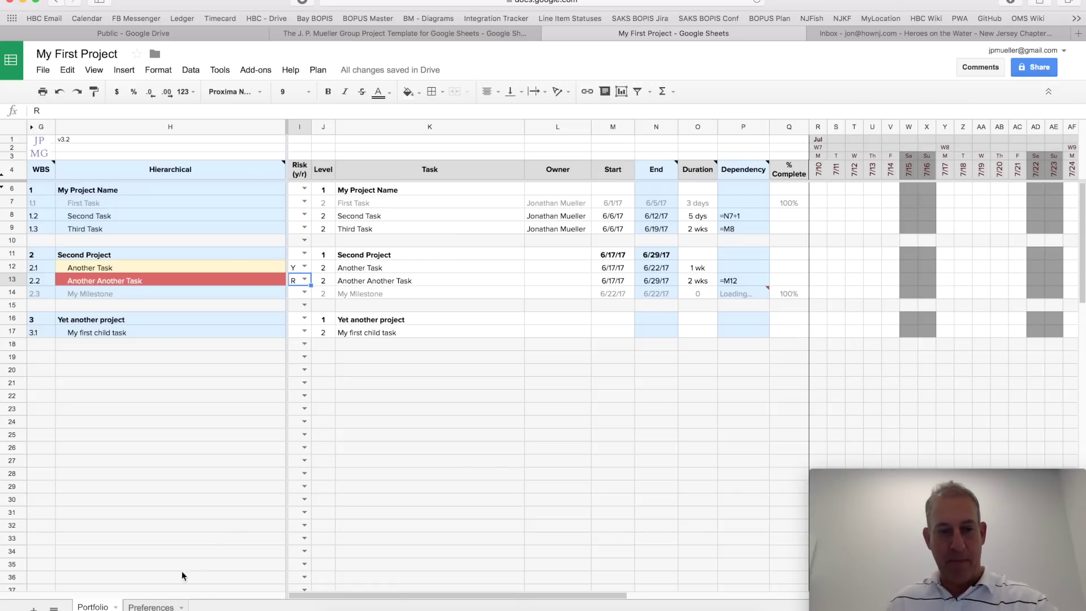
{"action": "left_click", "coordinate": [151, 607]}
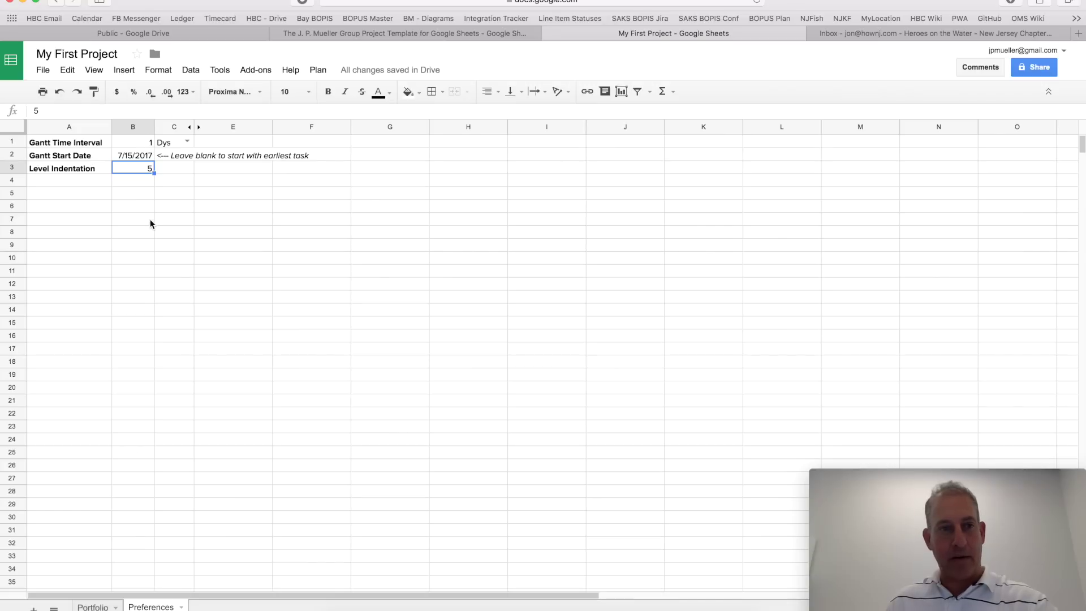
Step: Clear the Gantt Start Date and confirm the chart begins at the earliest task
{"action": "left_click", "coordinate": [138, 156]}
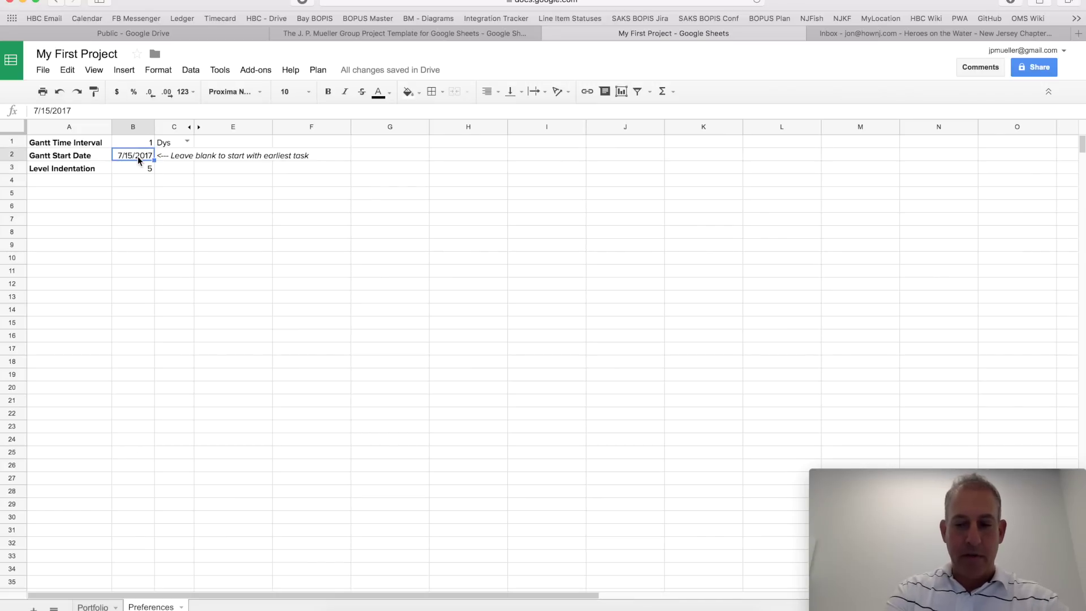
{"action": "key", "text": "Delete"}
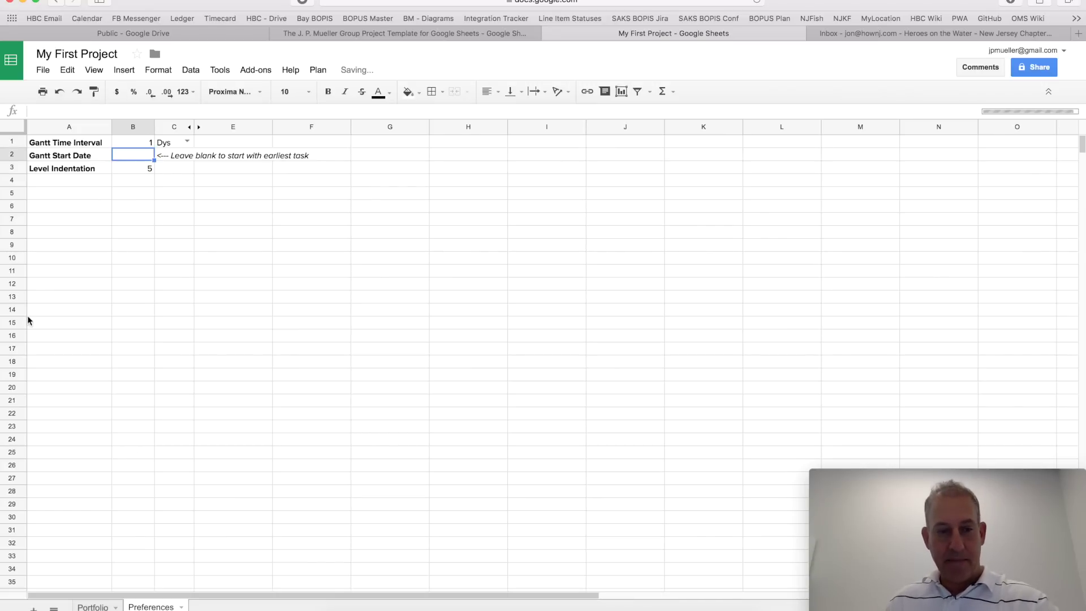
{"action": "left_click", "coordinate": [91, 605]}
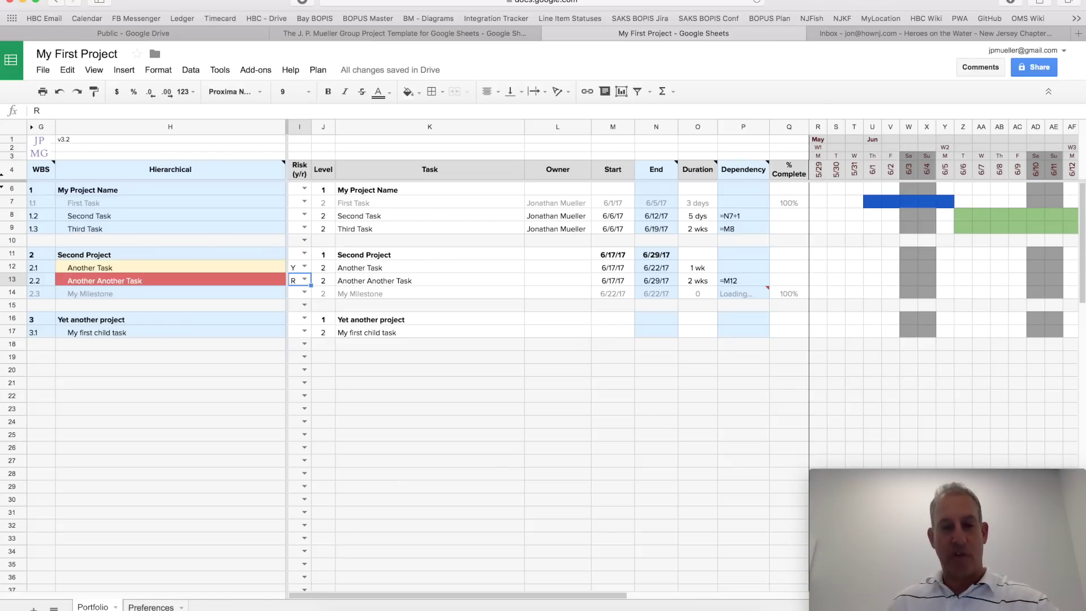
{"action": "left_click", "coordinate": [151, 606]}
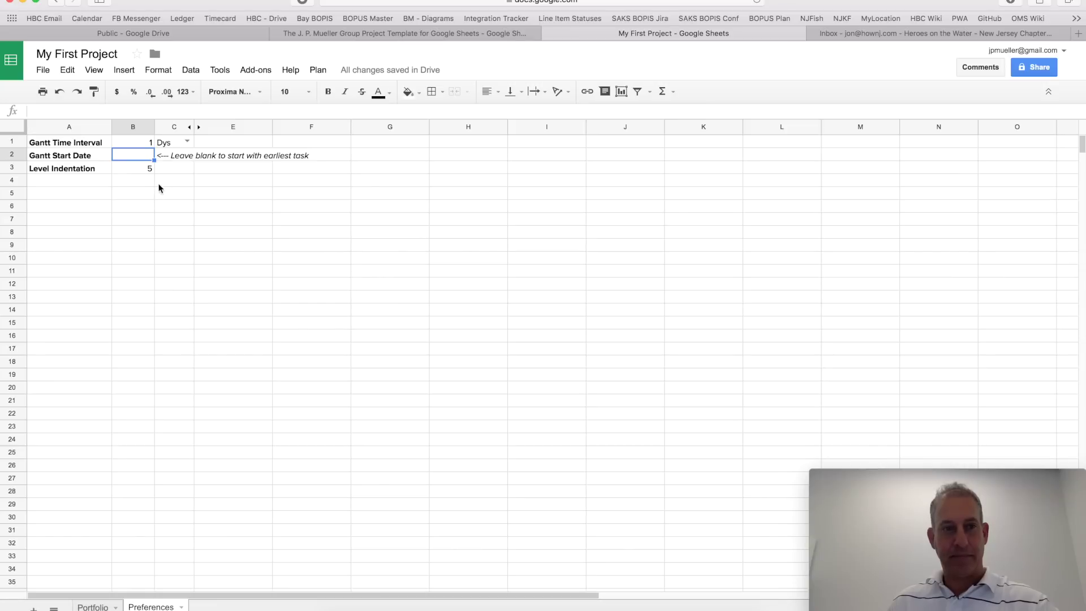
Step: Set the Gantt Start Date in Preferences B2 to =Now()-7 and view the Portfolio chart
{"action": "type", "text": "=N"}
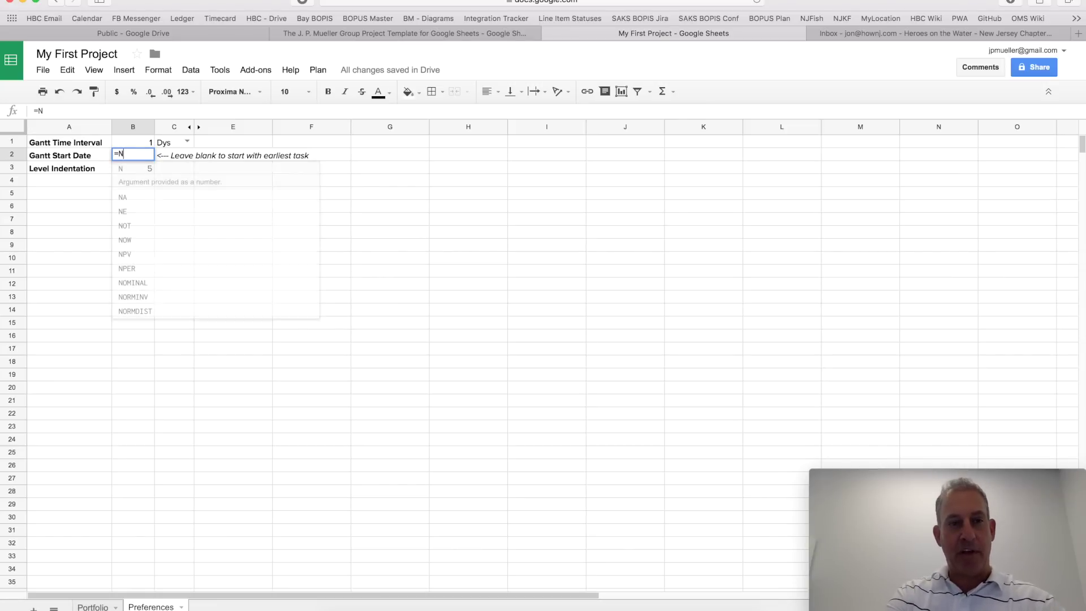
{"action": "type", "text": "ow"}
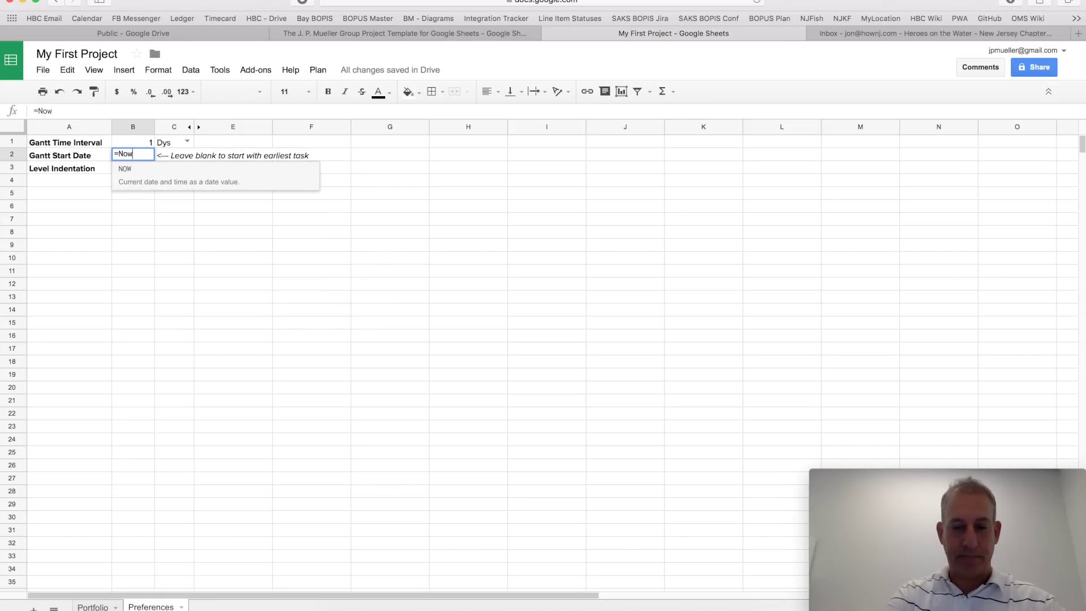
{"action": "type", "text": "()-7"}
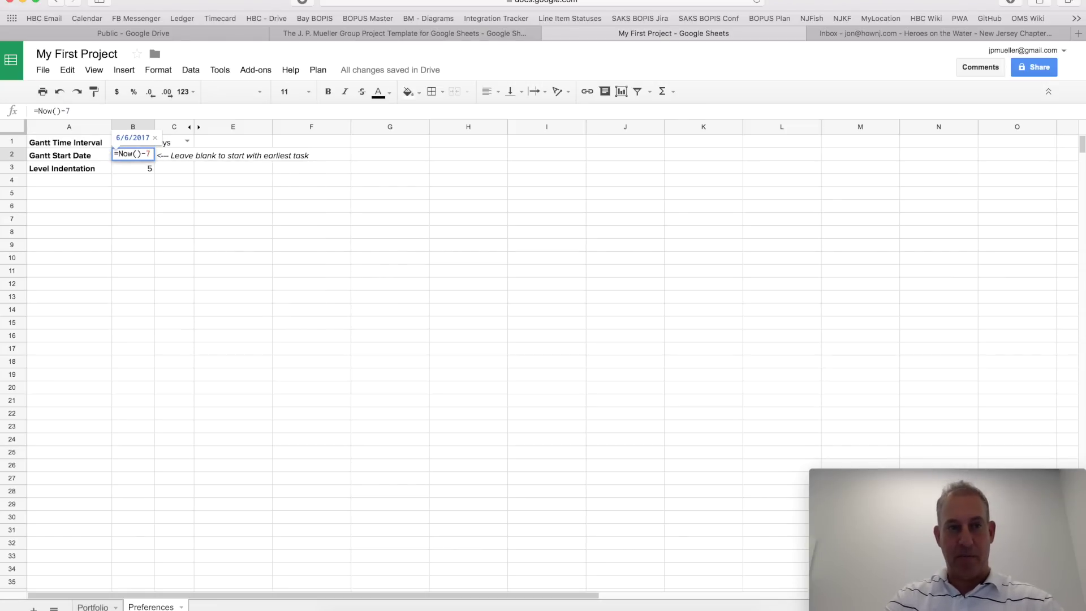
{"action": "key", "text": "Return"}
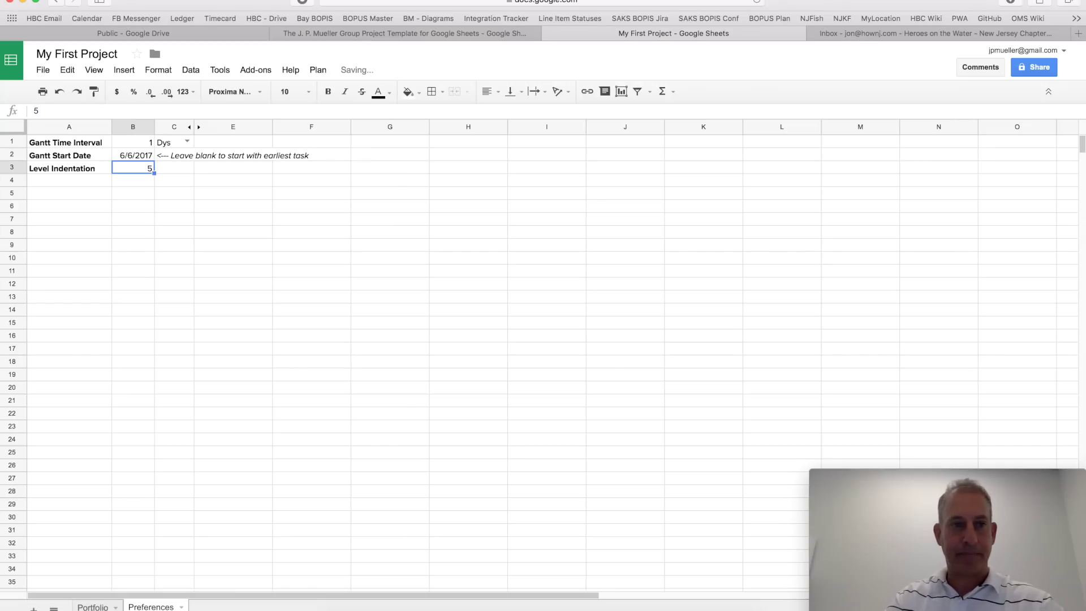
{"action": "left_click", "coordinate": [93, 607]}
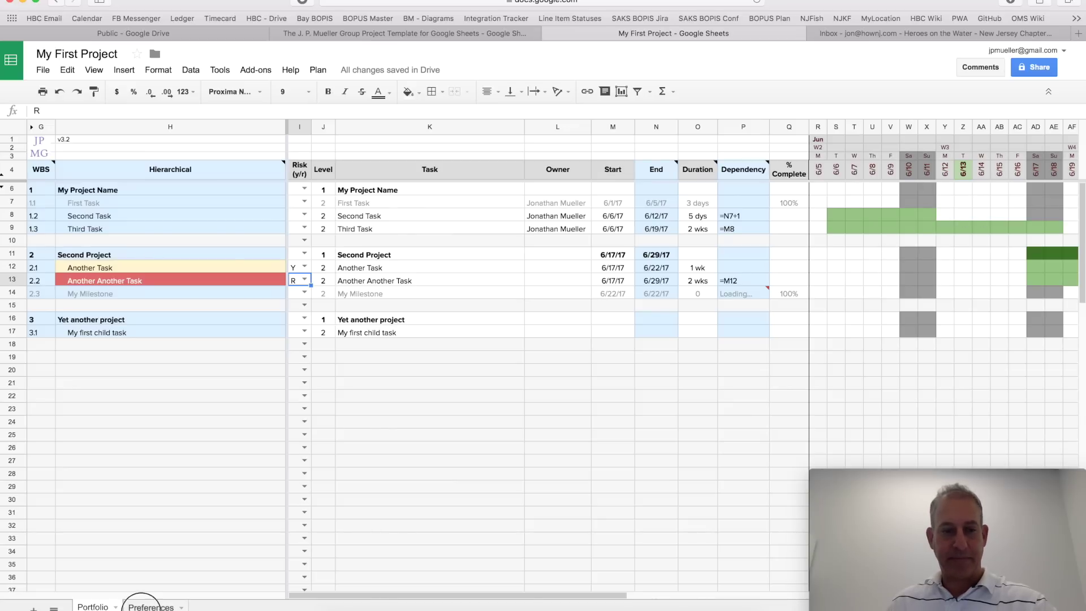
Step: Clear the Gantt Start Date in B2 and return to the Portfolio Gantt chart
{"action": "left_click", "coordinate": [150, 606]}
{"action": "left_click", "coordinate": [140, 159]}
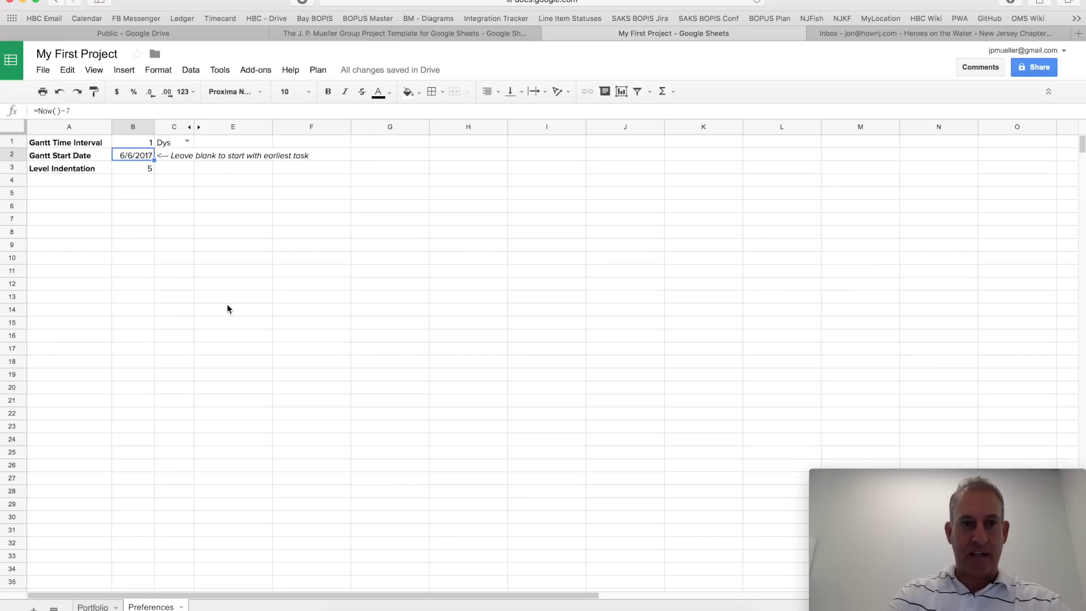
{"action": "key", "text": "Delete"}
{"action": "key", "text": "Down"}
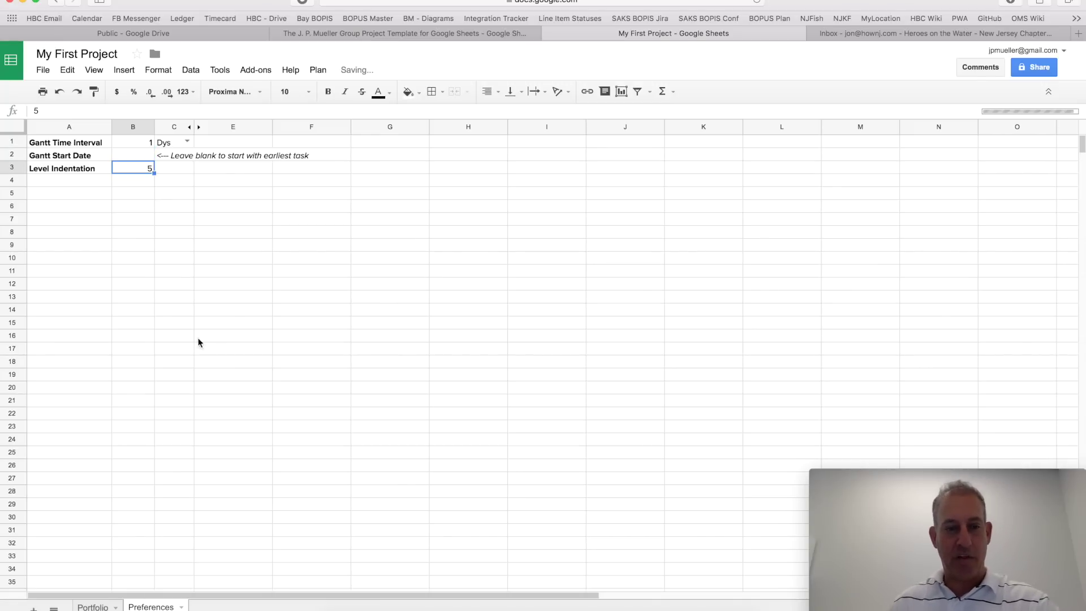
{"action": "left_click", "coordinate": [94, 605]}
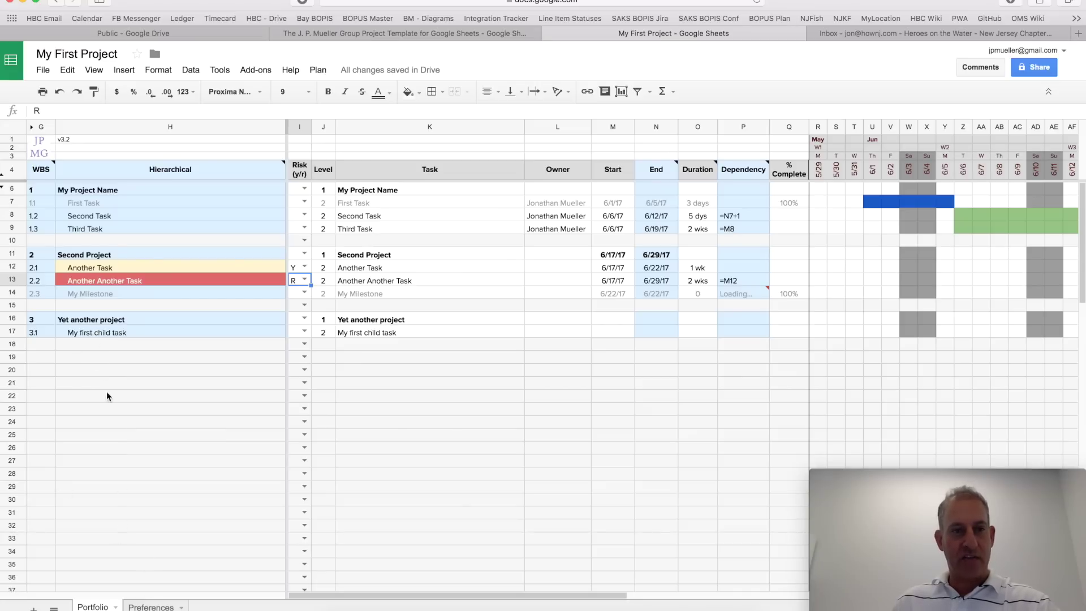
Step: Set Level Indentation in Preferences B3 to 15 and check the wider task indents on Portfolio
{"action": "left_click", "coordinate": [151, 606]}
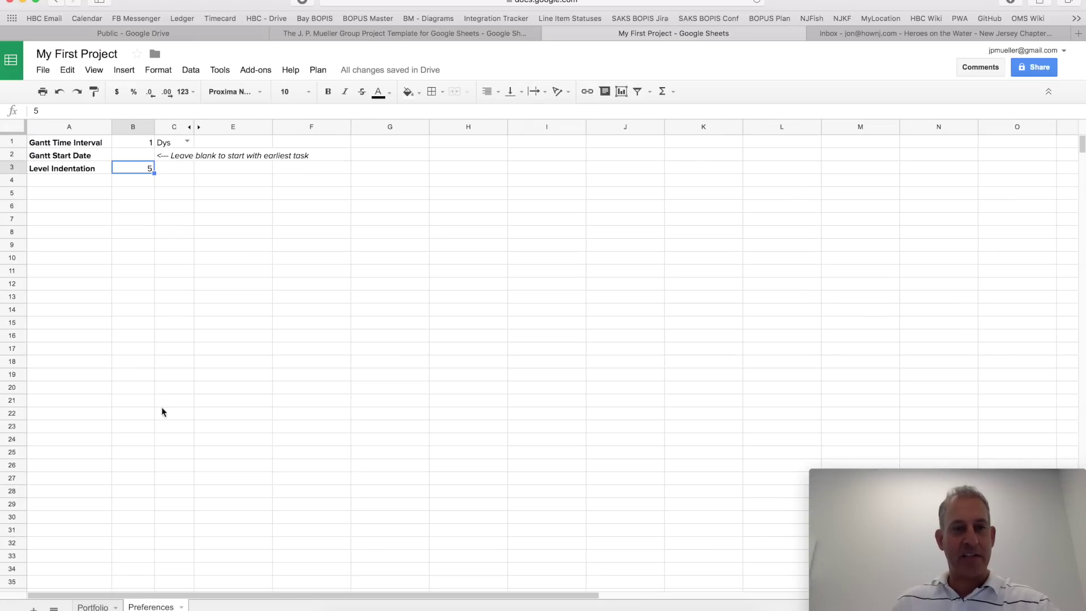
{"action": "type", "text": "15"}
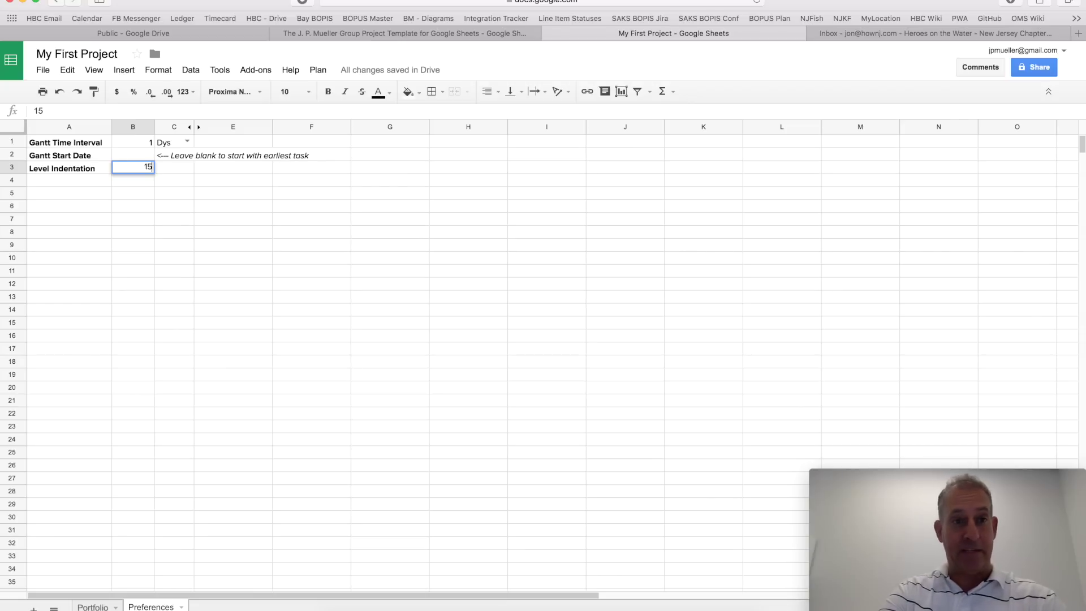
{"action": "key", "text": "Return"}
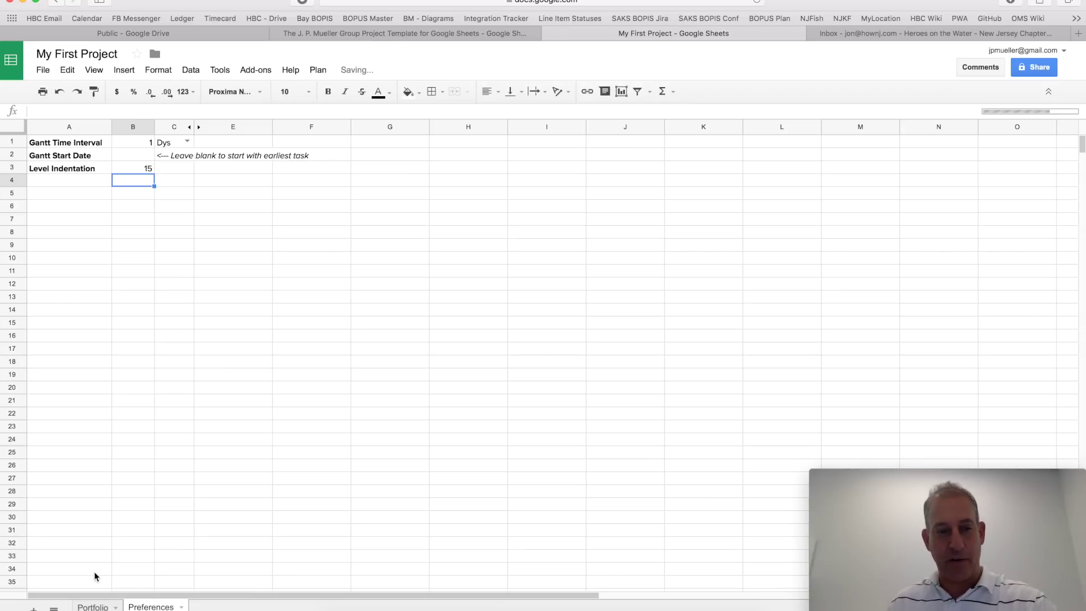
{"action": "left_click", "coordinate": [100, 607]}
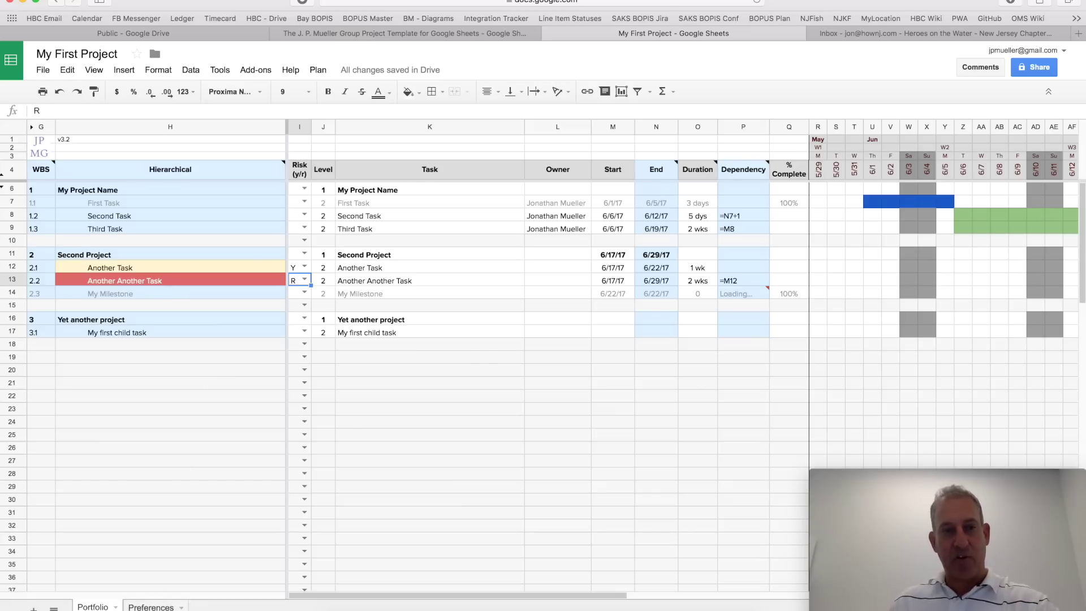
Step: Restore Level Indentation in Preferences B3 to 5
{"action": "left_click", "coordinate": [151, 607]}
{"action": "left_click", "coordinate": [148, 169]}
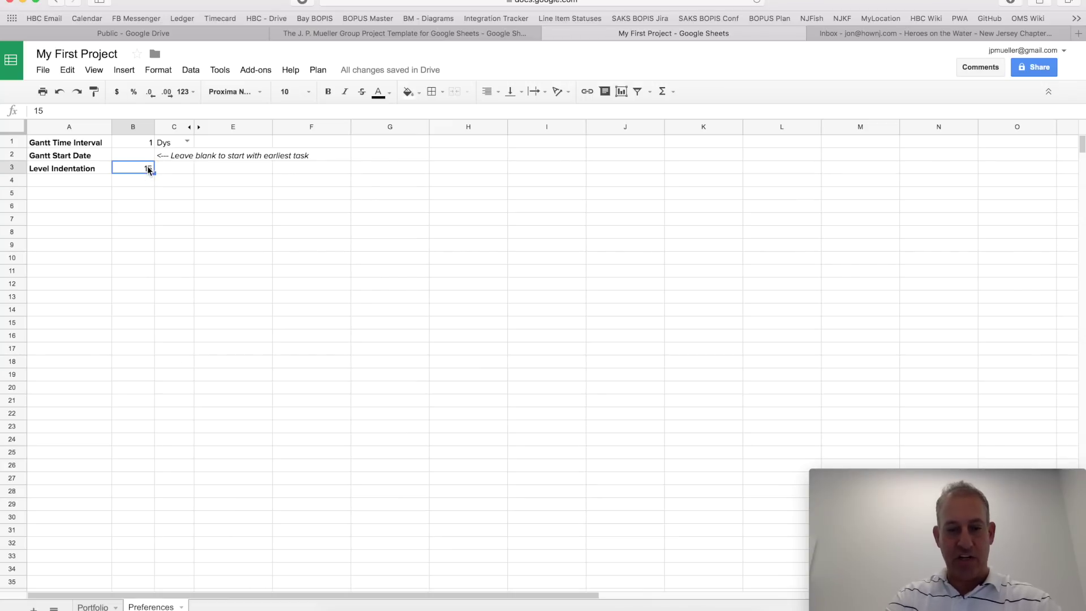
{"action": "type", "text": "5"}
{"action": "key", "text": "Return"}
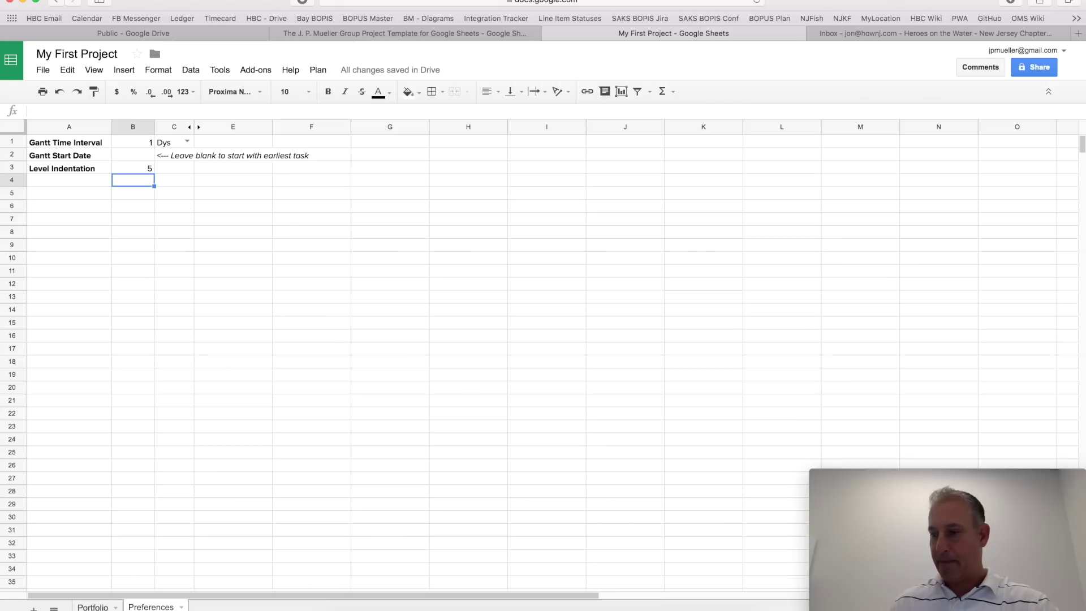
Step: Return to the Portfolio sheet and bring up the cell menu on My first child task
{"action": "left_click", "coordinate": [93, 605]}
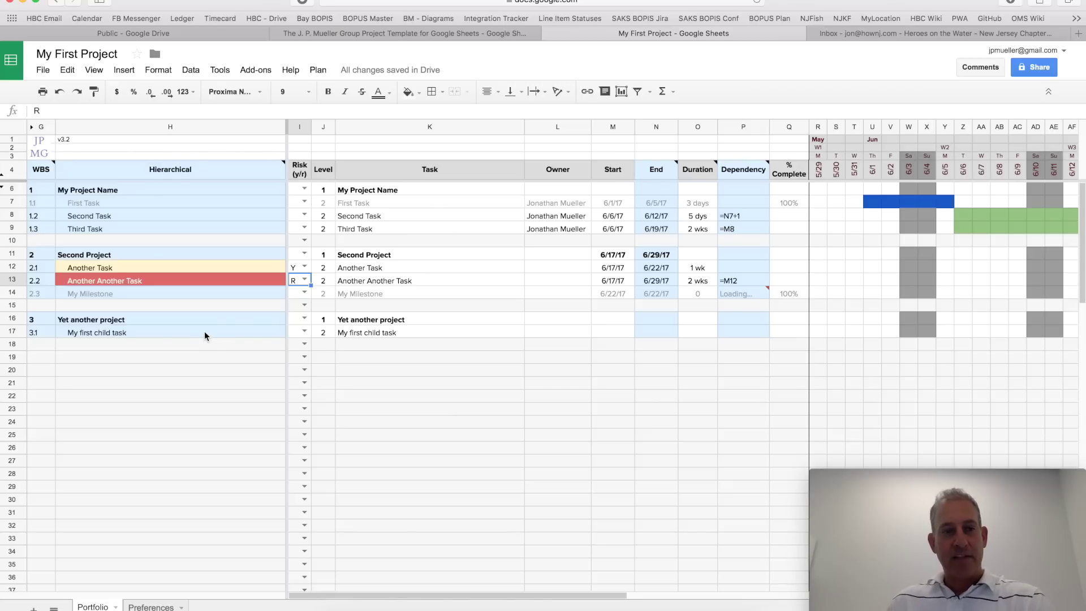
{"action": "right_click", "coordinate": [205, 332]}
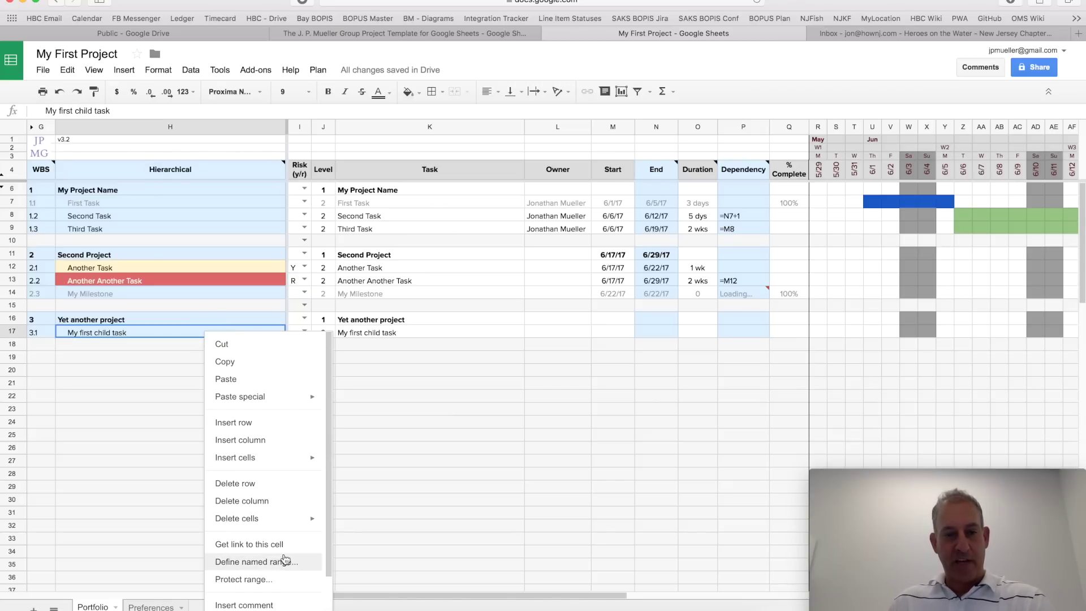
Step: Draft the comment 'This needs to be done today' on H17, @-mentioning and assigning a collaborator
{"action": "left_click", "coordinate": [277, 605]}
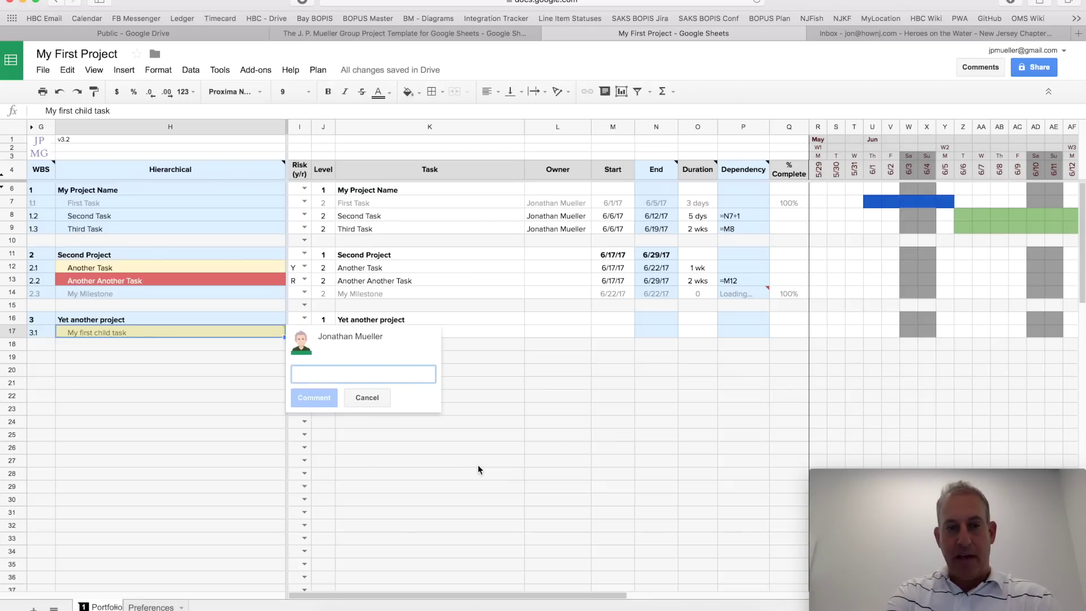
{"action": "type", "text": "This needs"}
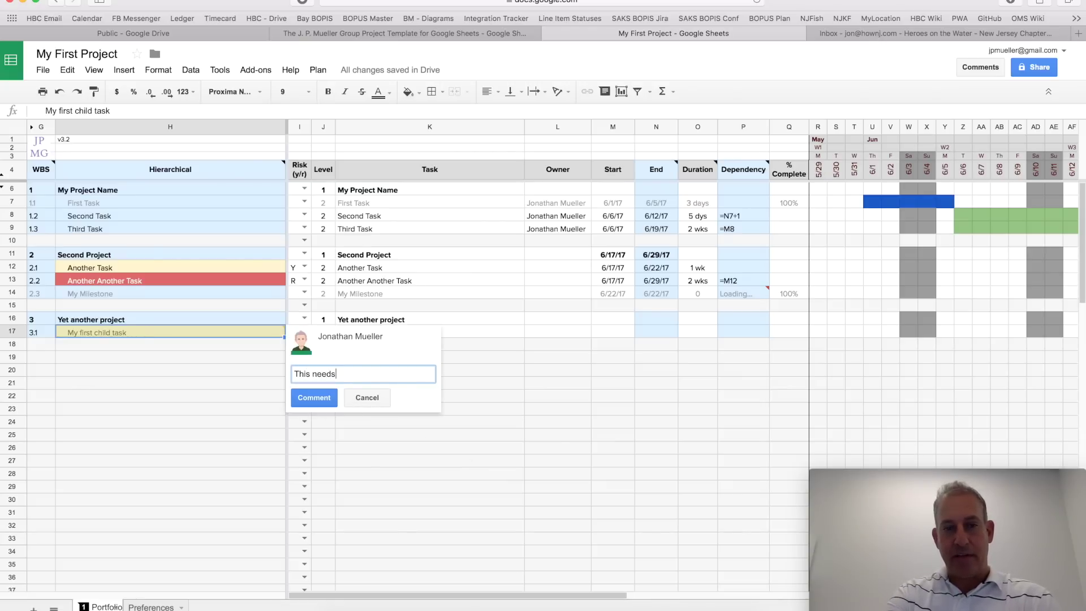
{"action": "type", "text": " to be done "}
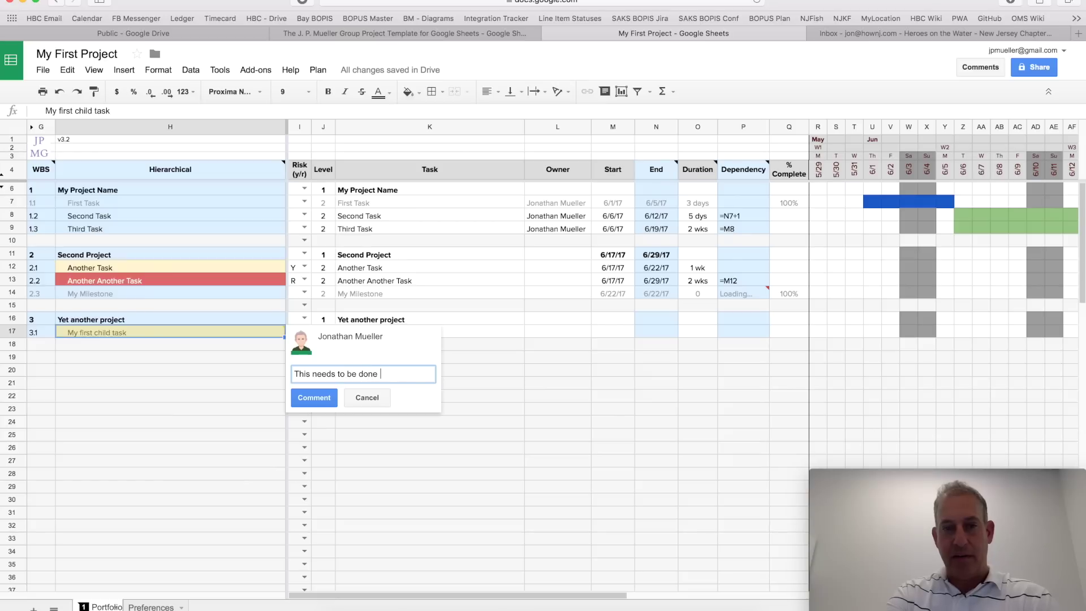
{"action": "type", "text": "today."}
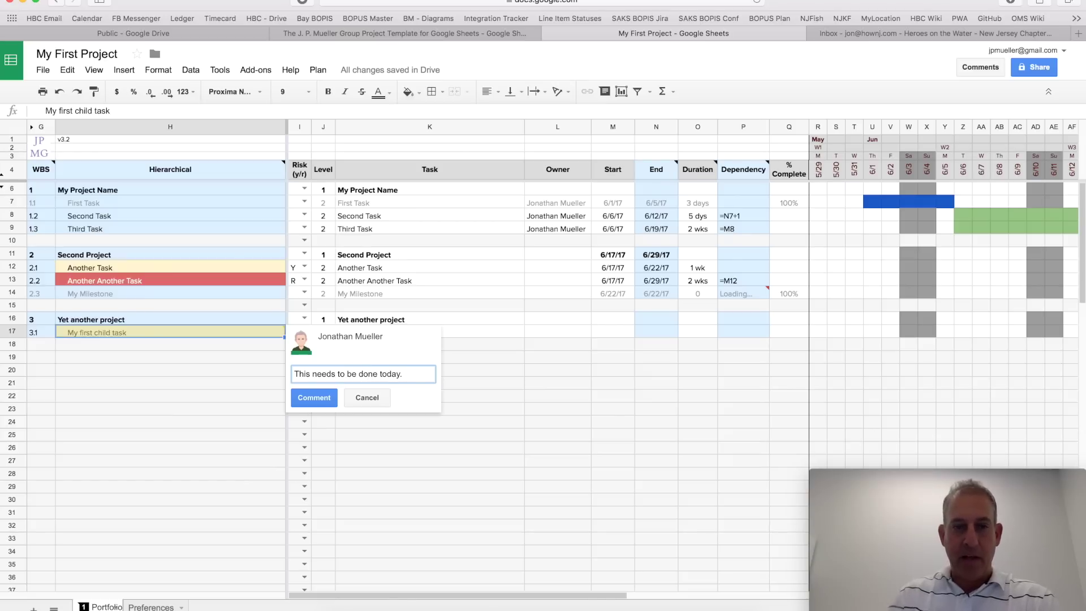
{"action": "left_click", "coordinate": [294, 374]}
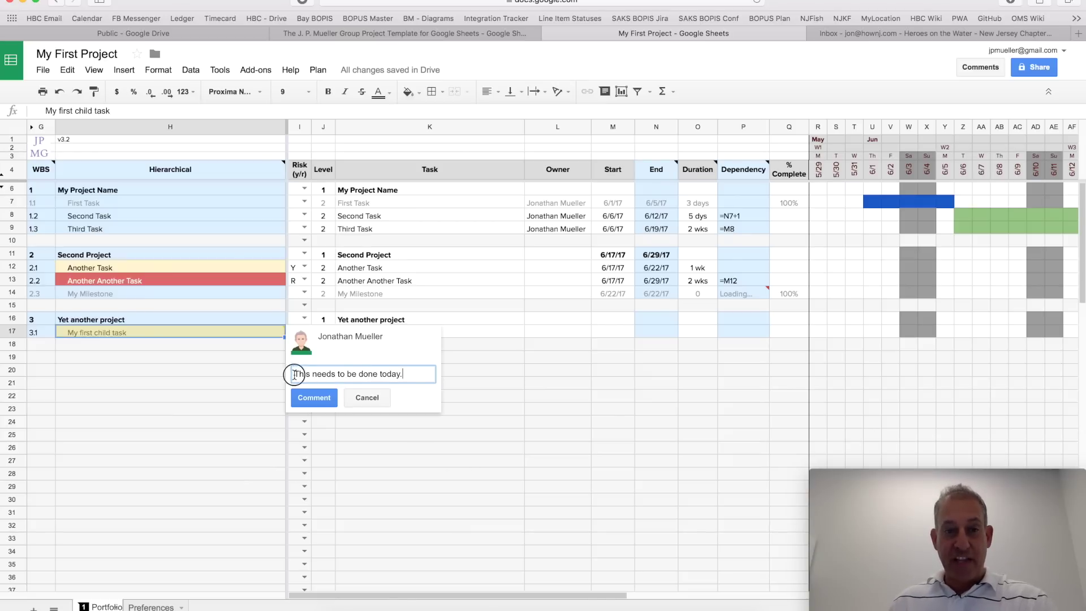
{"action": "type", "text": "@jon"}
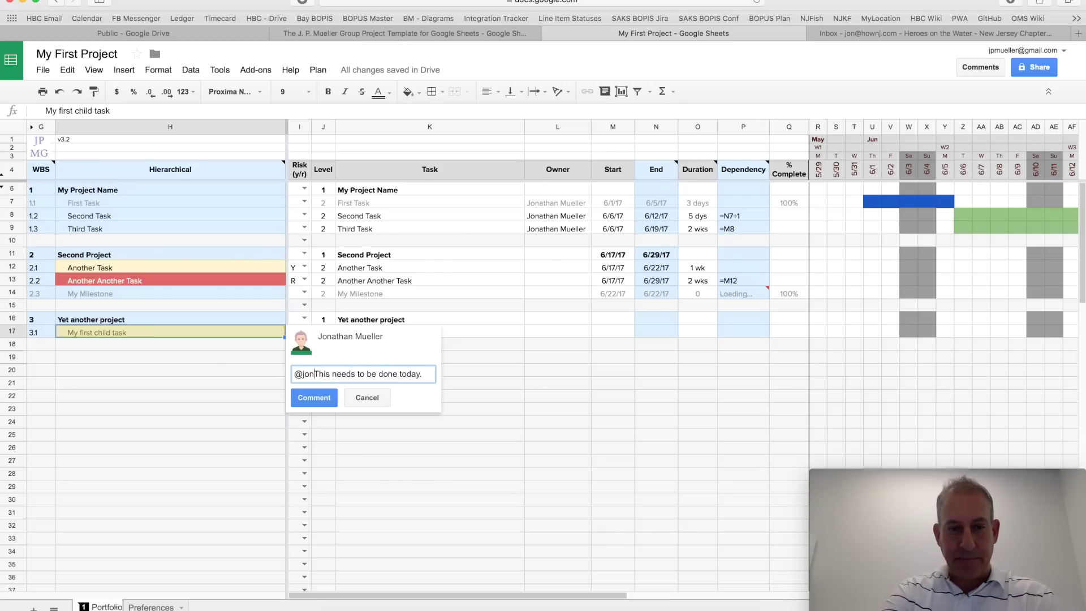
{"action": "key", "text": "BackSpace"}
{"action": "key", "text": "BackSpace"}
{"action": "key", "text": "BackSpace"}
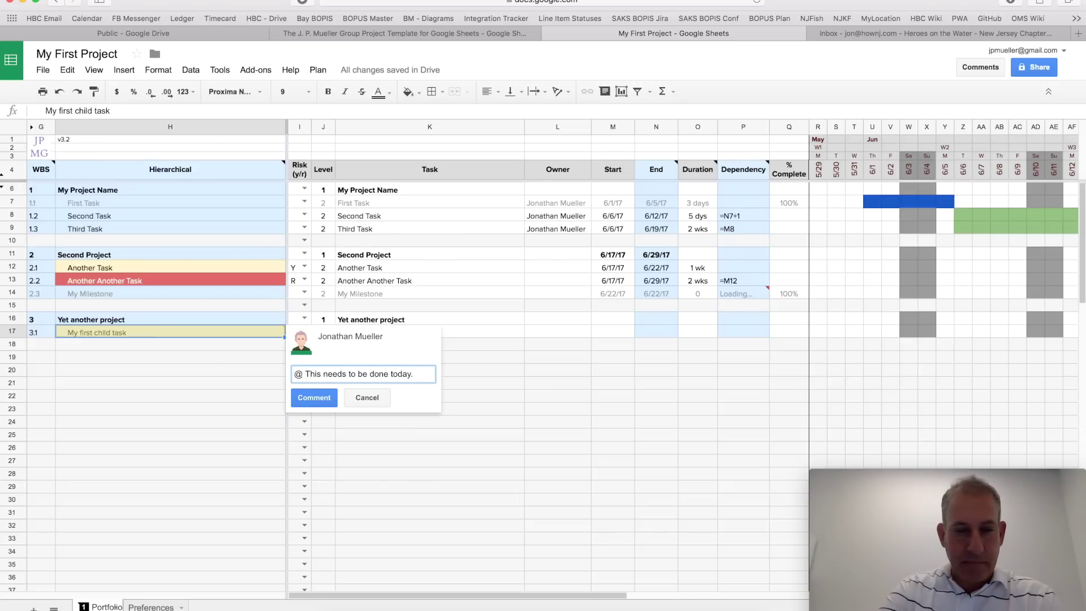
{"action": "type", "text": "jon"}
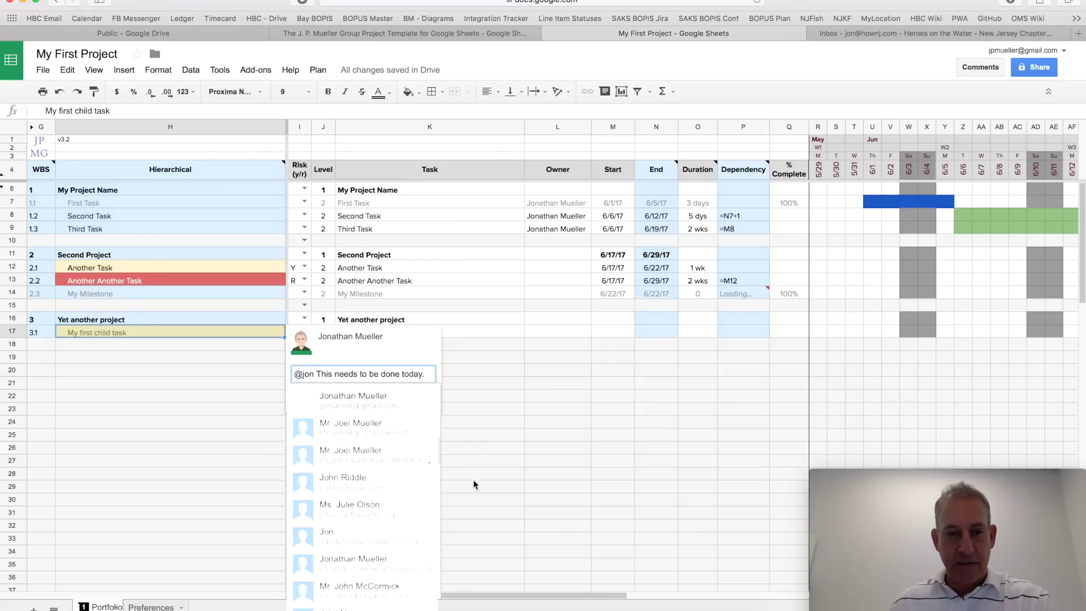
{"action": "left_click", "coordinate": [351, 536]}
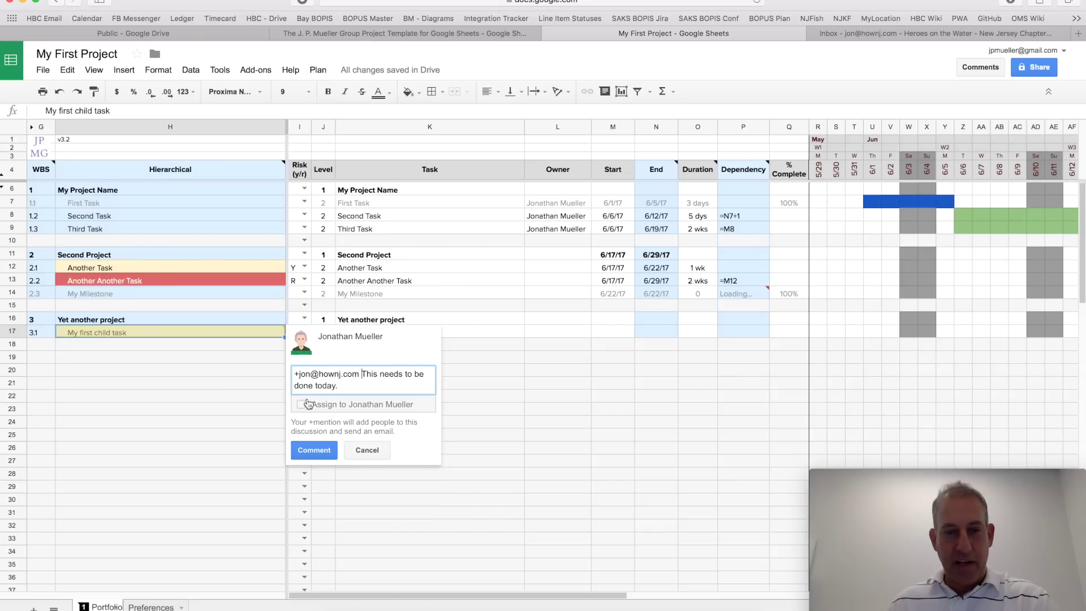
{"action": "left_click", "coordinate": [300, 404]}
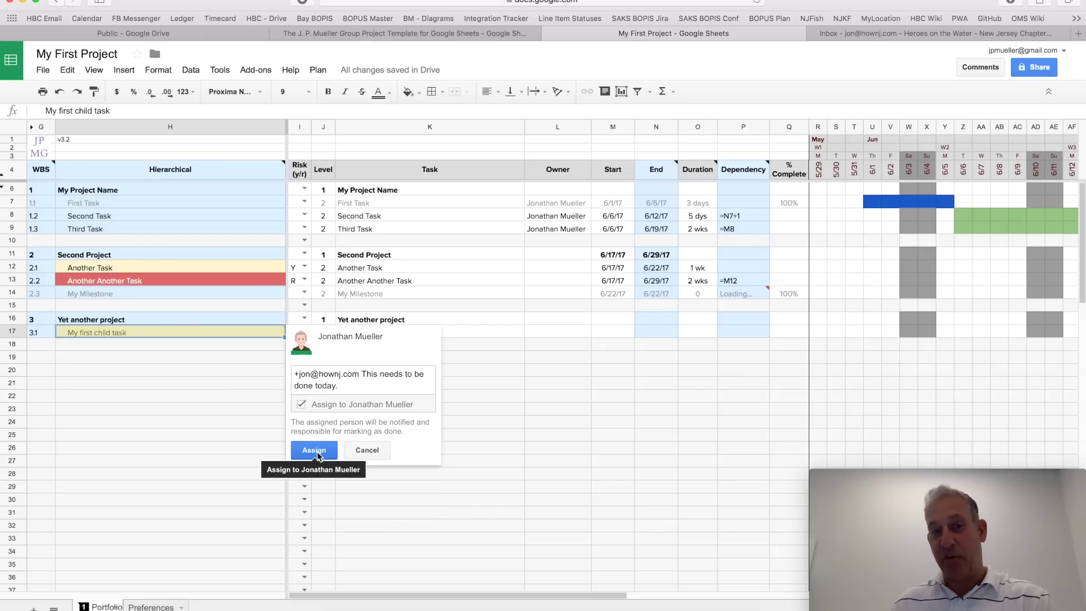
Step: Post the assigned comment, sharing the file so anyone with the link can edit
{"action": "left_click", "coordinate": [317, 452]}
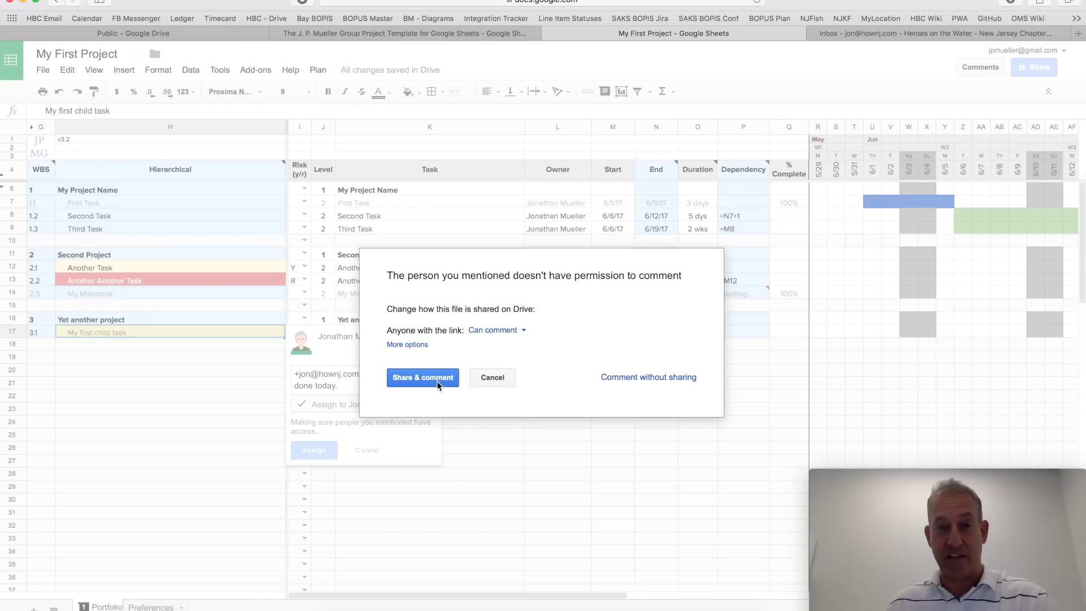
{"action": "left_click", "coordinate": [512, 334]}
{"action": "left_click", "coordinate": [501, 352]}
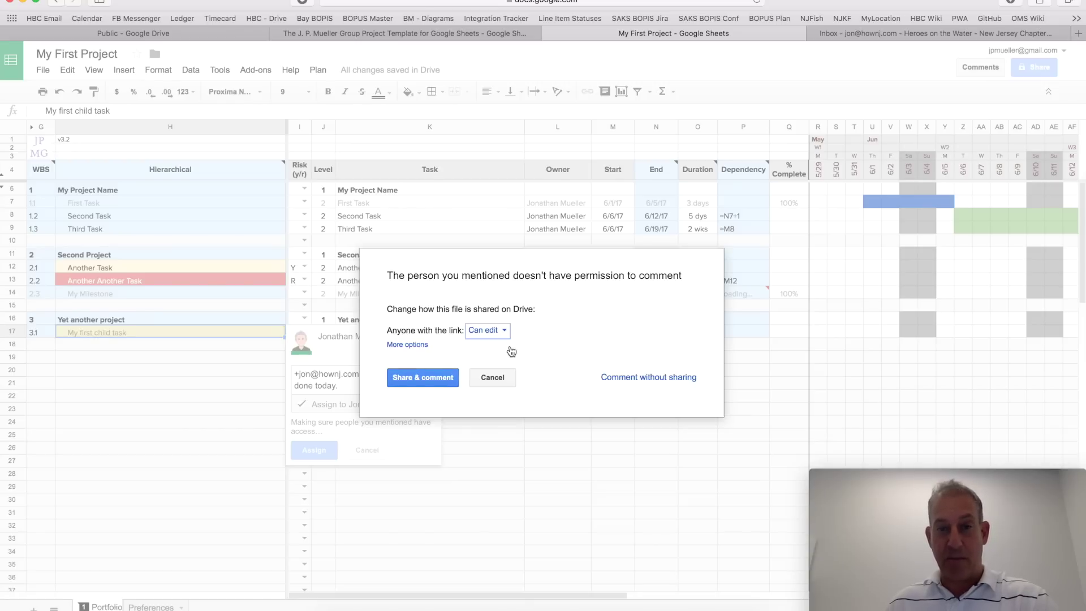
{"action": "left_click", "coordinate": [423, 379]}
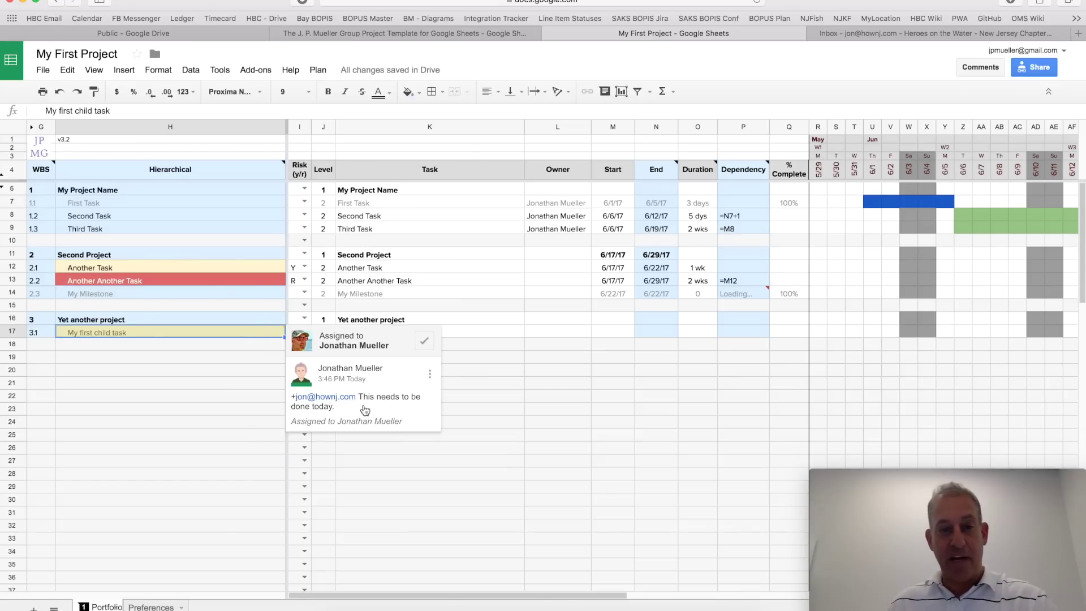
Step: Add the reply 'Hi there' to the task's comment thread and close it
{"action": "right_click", "coordinate": [230, 331]}
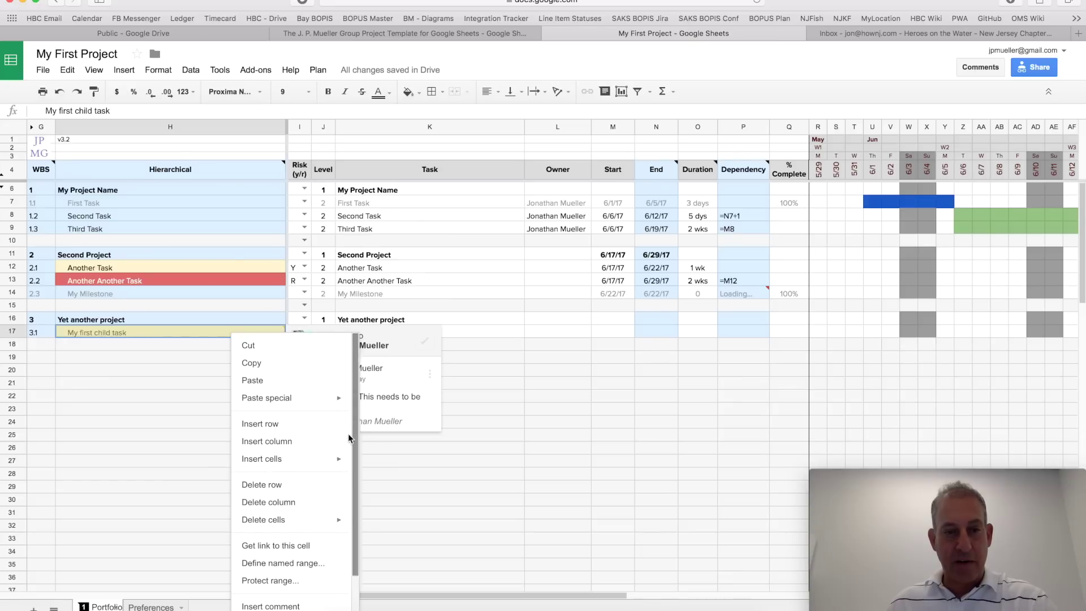
{"action": "left_click", "coordinate": [437, 424]}
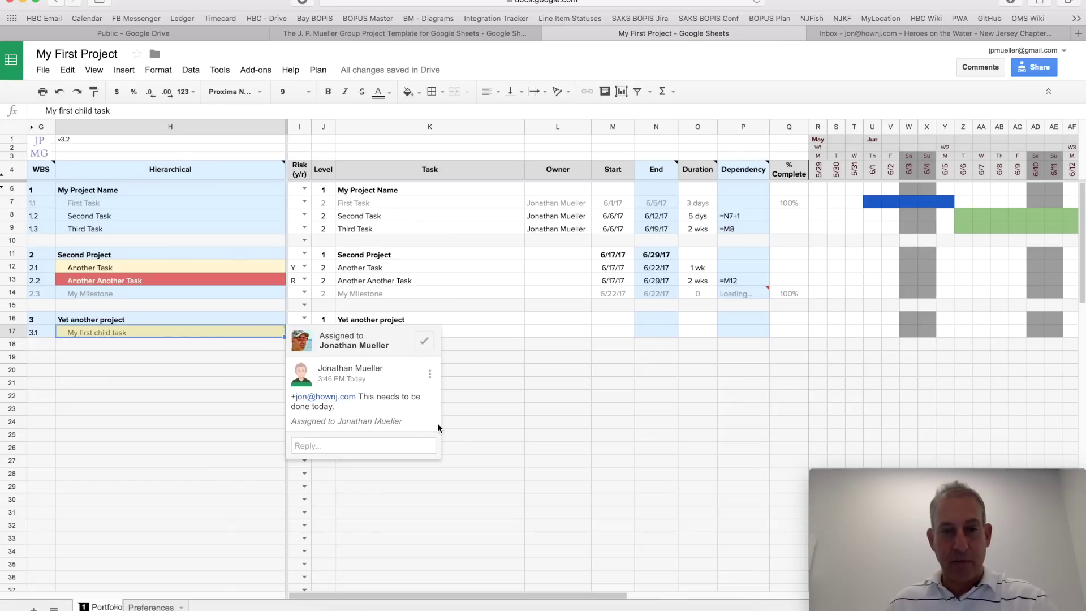
{"action": "left_click", "coordinate": [391, 446]}
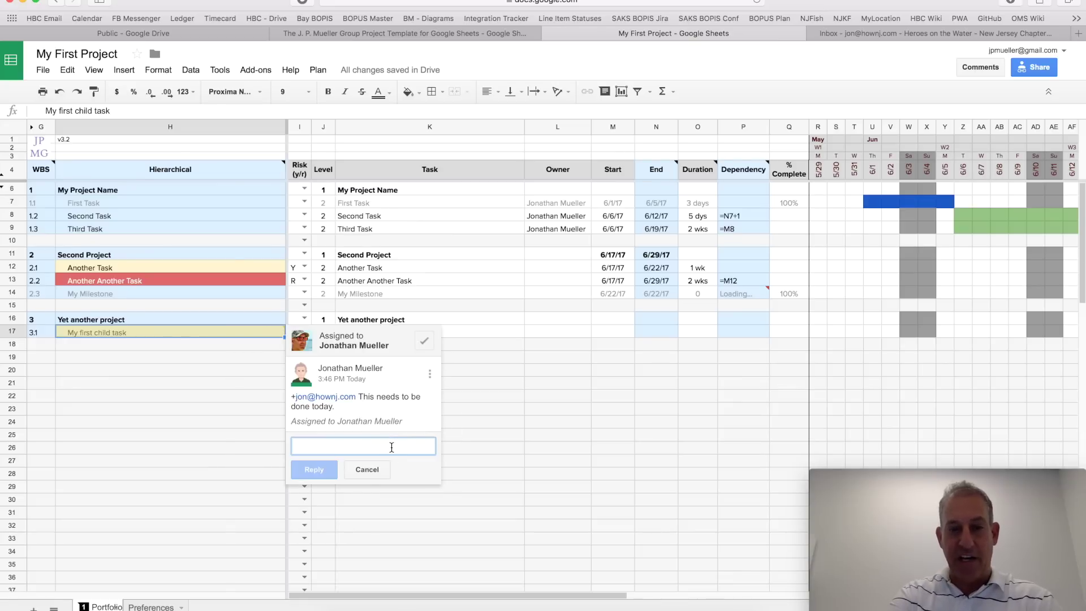
{"action": "type", "text": "Hi there"}
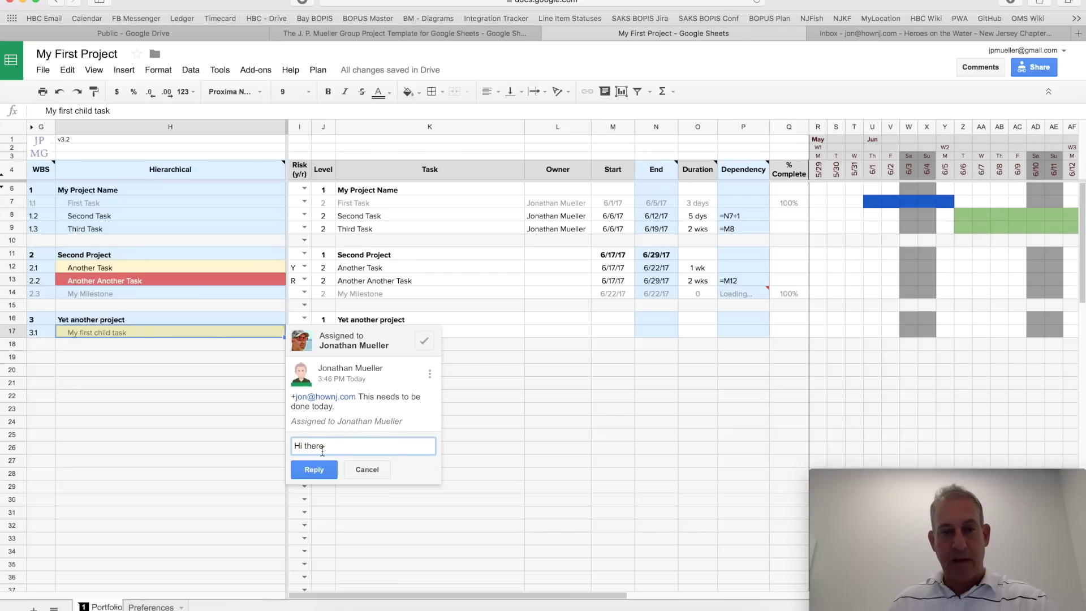
{"action": "left_click", "coordinate": [313, 469]}
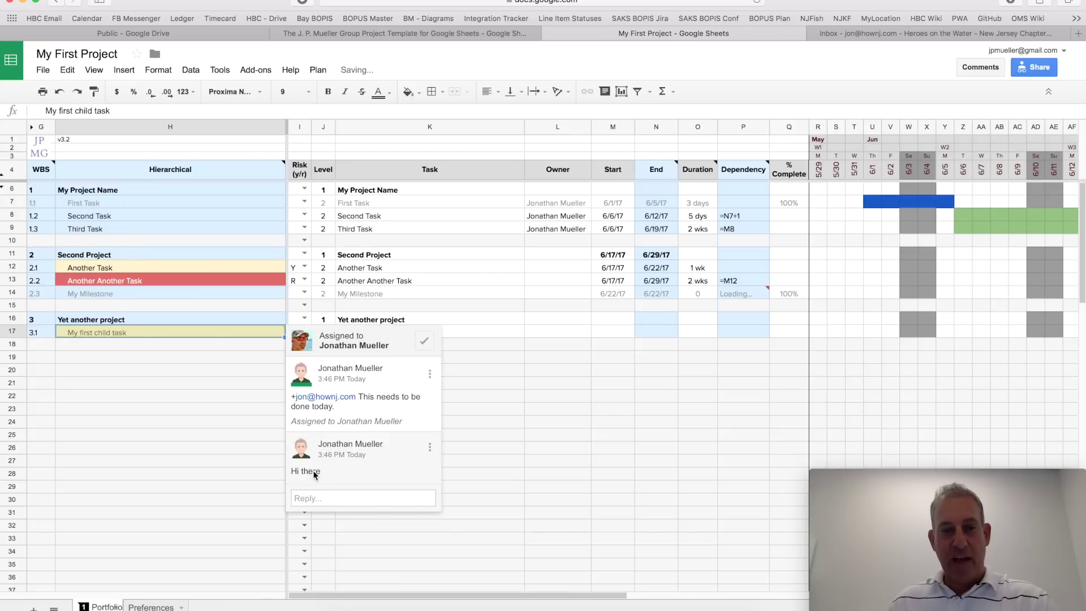
{"action": "left_click", "coordinate": [208, 396]}
{"action": "mouse_move", "coordinate": [257, 333]}
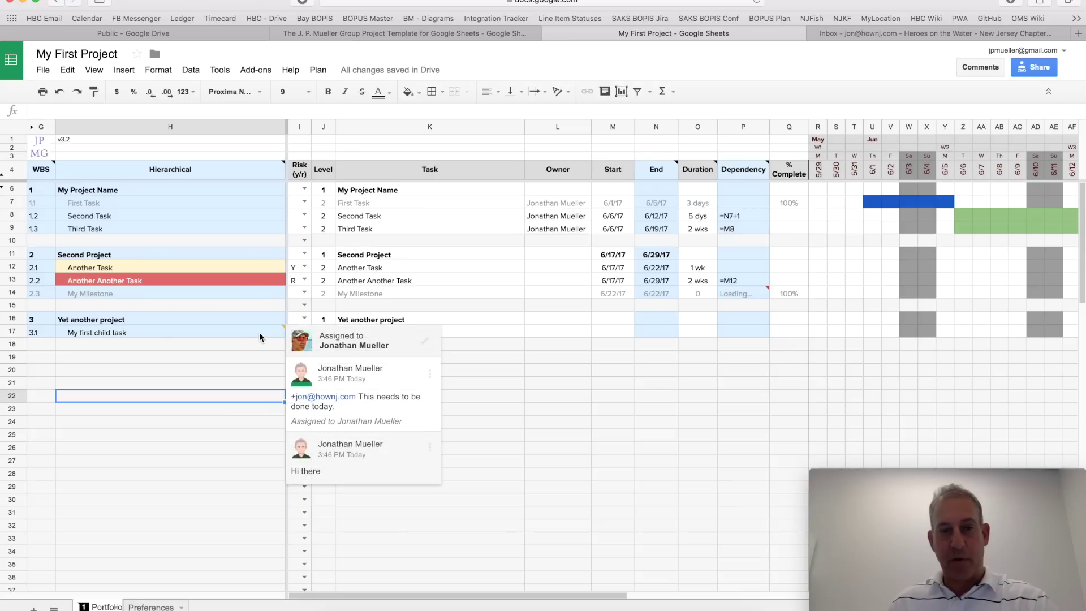